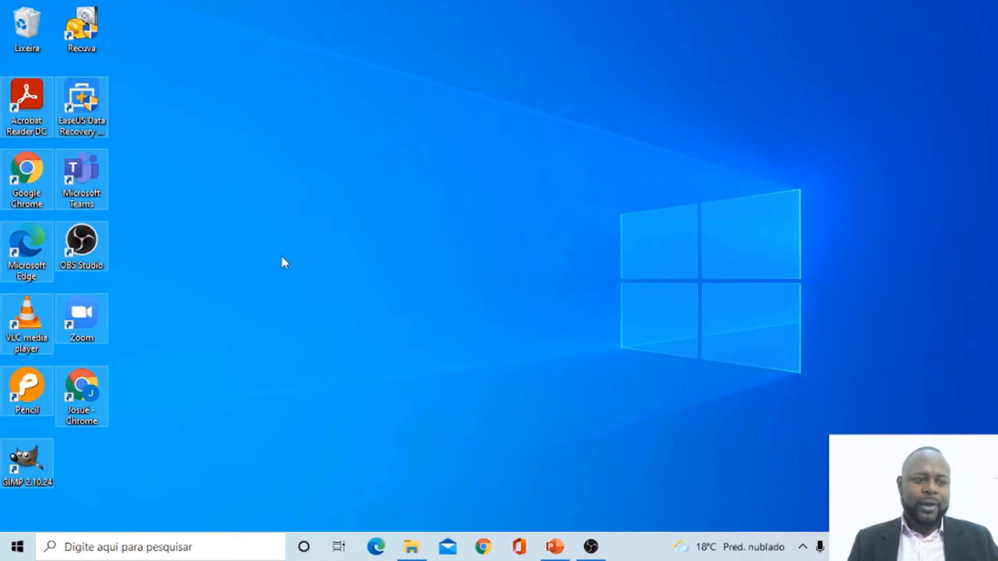
Step: Clear the desktop icon selection and browse the Start menu's app list with the Acessórios do Windows folder expanded
left_click(290, 163)
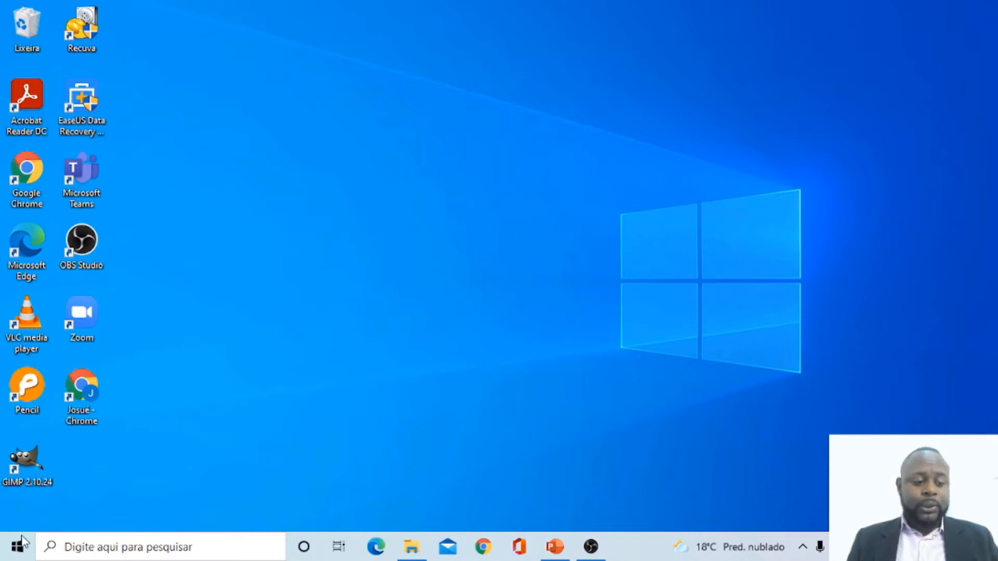
left_click(16, 555)
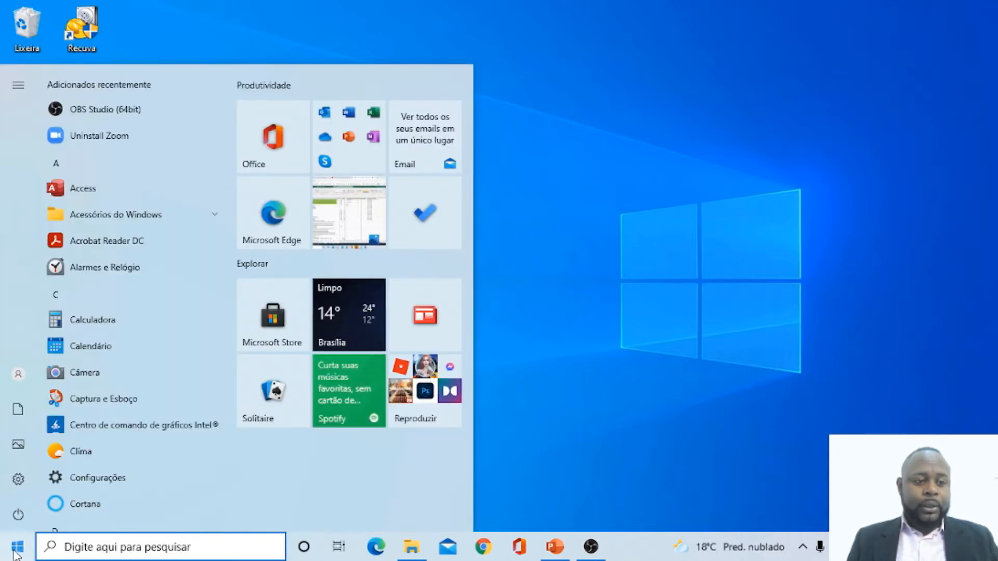
left_click(128, 218)
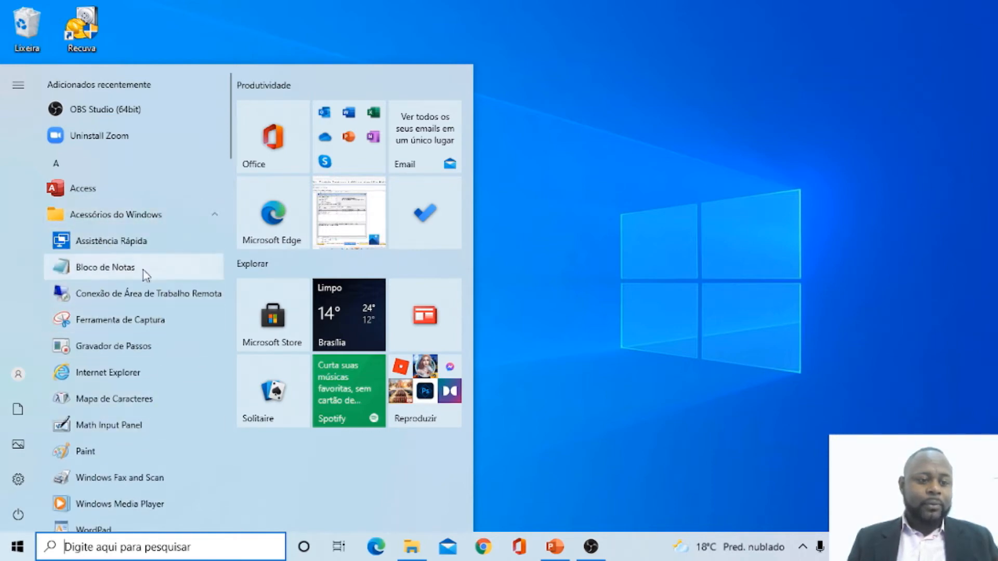
scroll(156, 412, "down", 10)
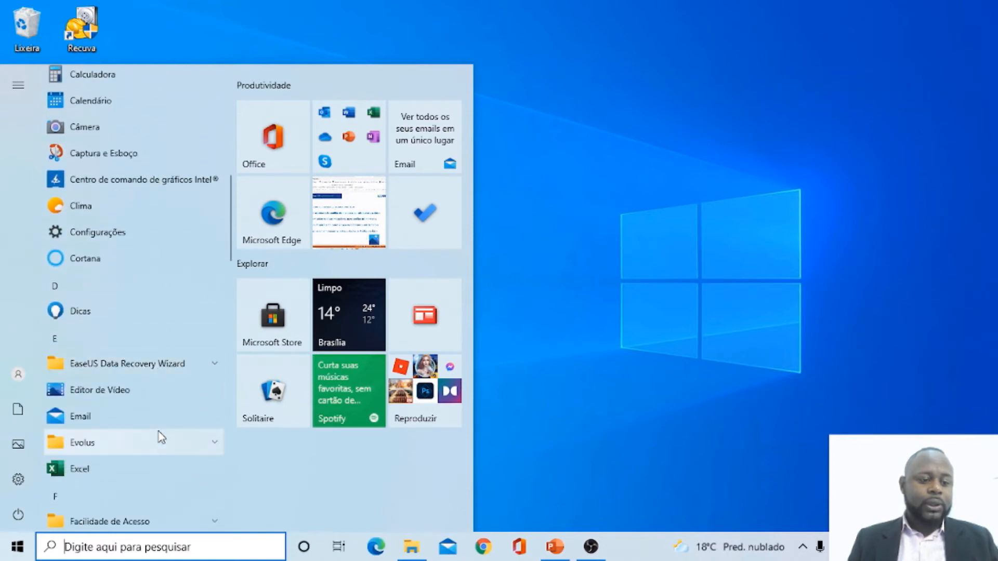
scroll(161, 437, "down", 10)
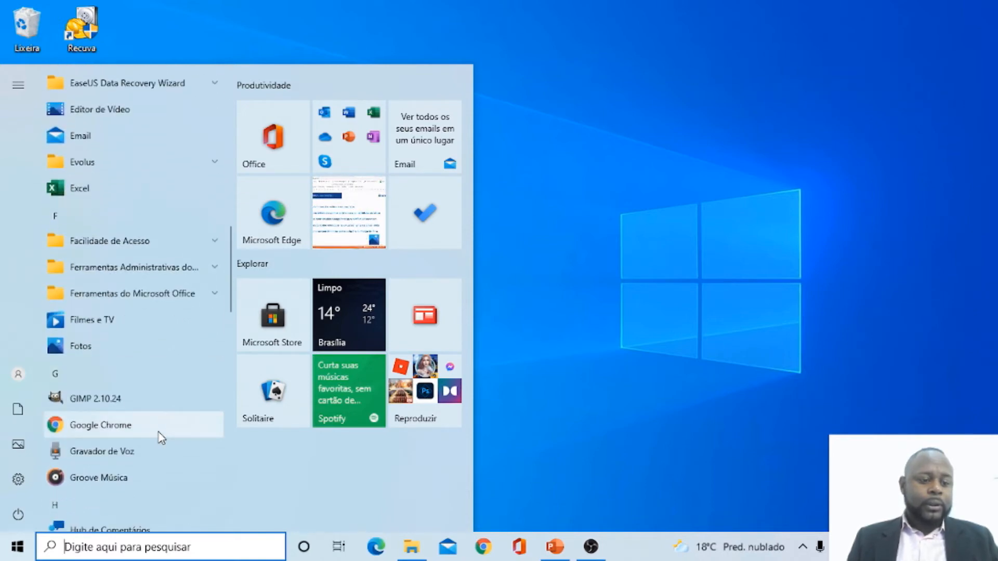
scroll(161, 439, "up", 10)
scroll(161, 439, "up", 5)
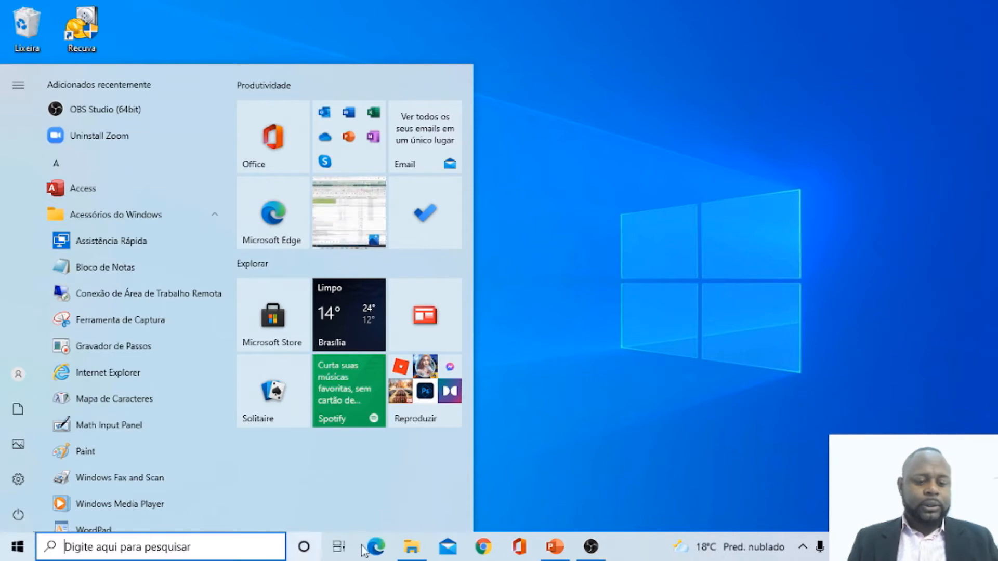
Step: Switch to File Explorer, go to Este Computador and display the computer's system properties
mouse_move(414, 552)
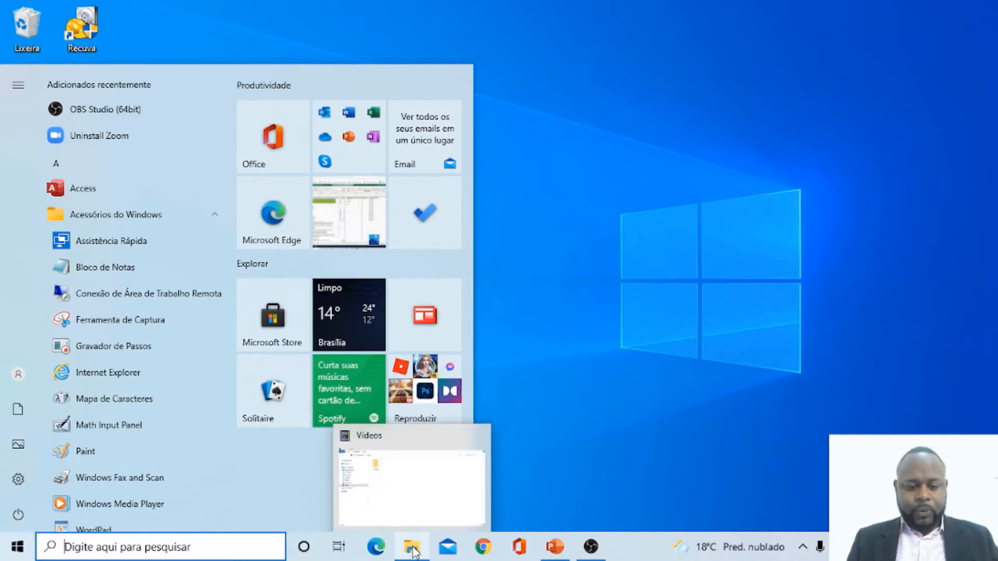
left_click(414, 552)
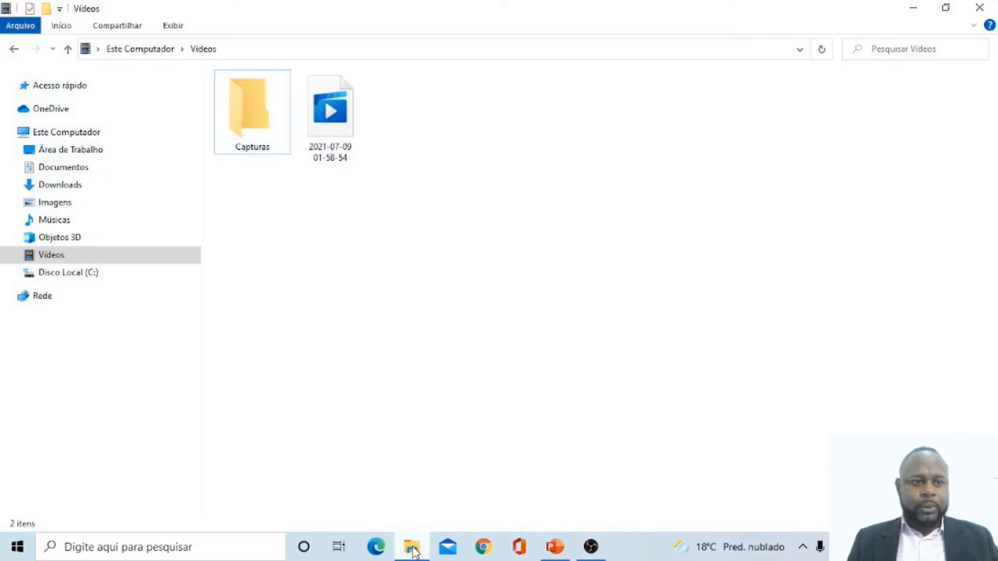
left_click(97, 134)
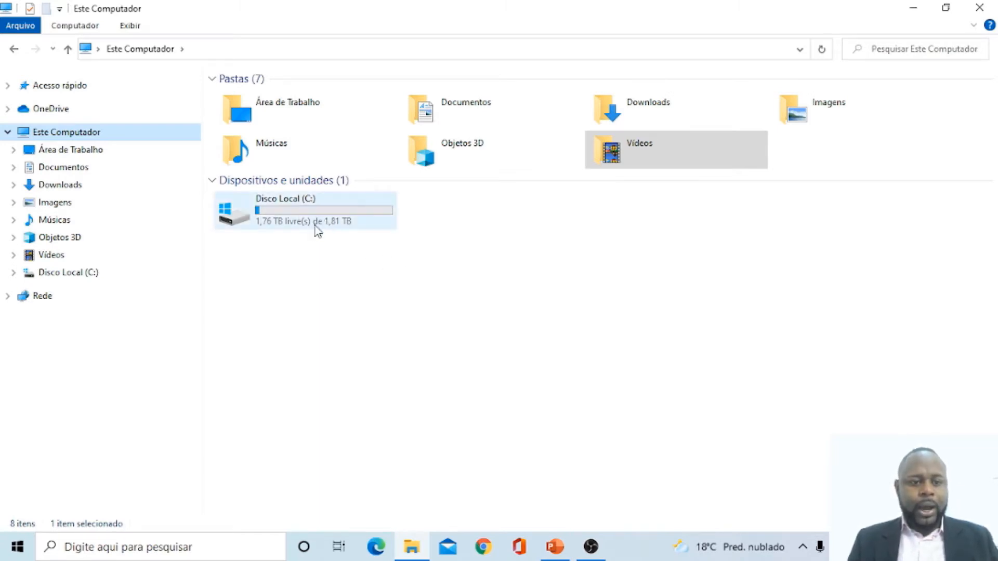
right_click(360, 310)
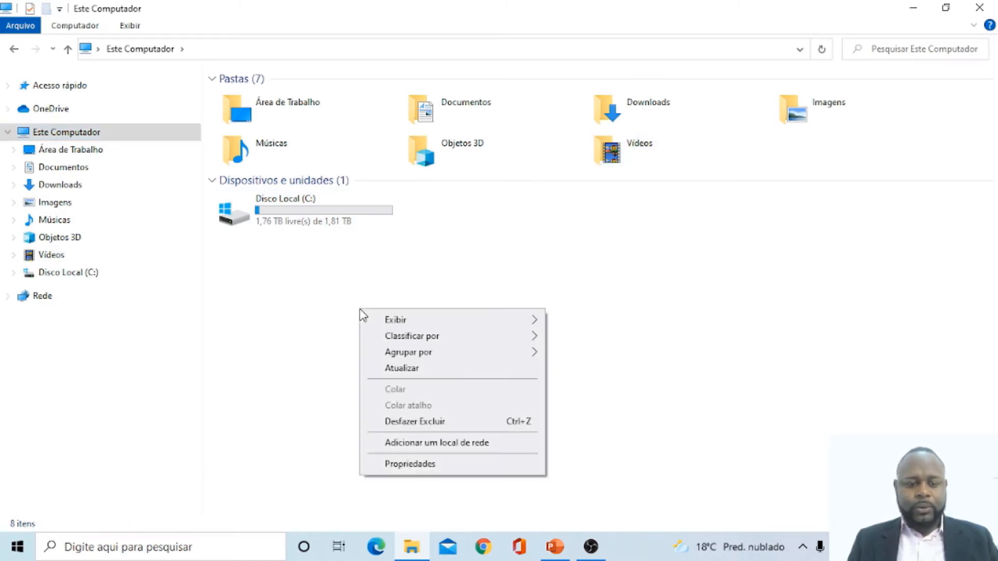
left_click(454, 471)
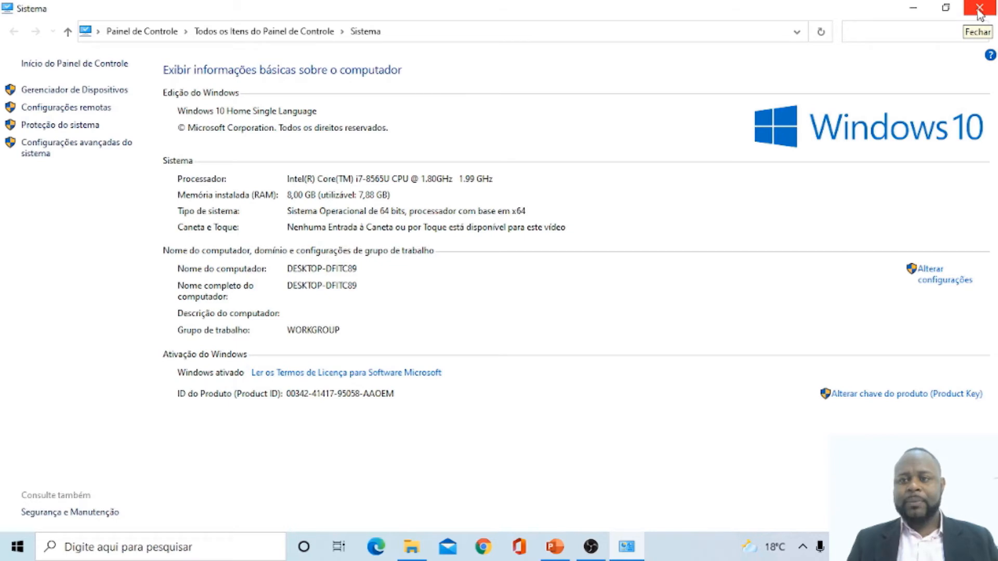
Step: Minimise and reopen the Sistema window, and switch it to its smaller size and back to maximised
left_click(912, 9)
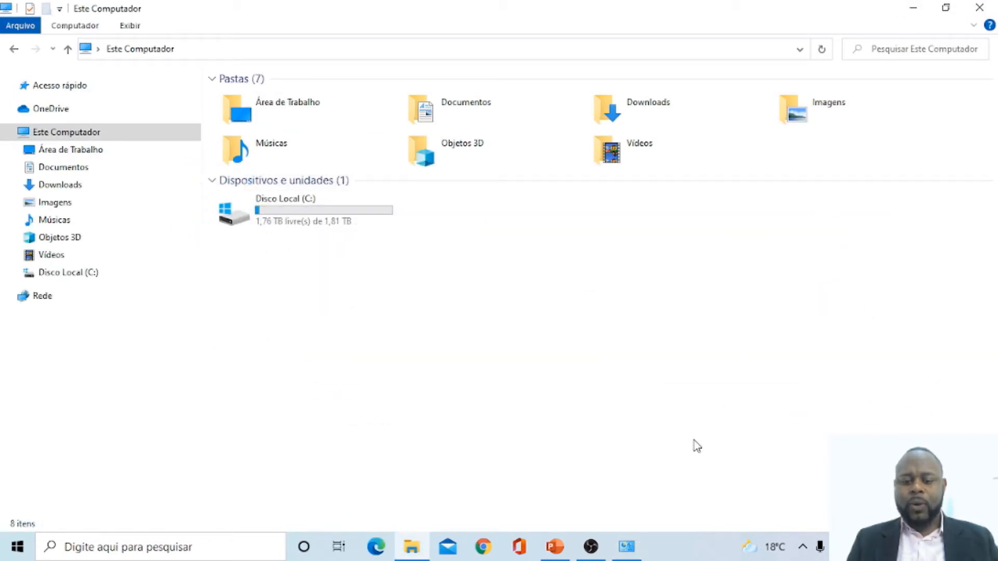
mouse_move(629, 551)
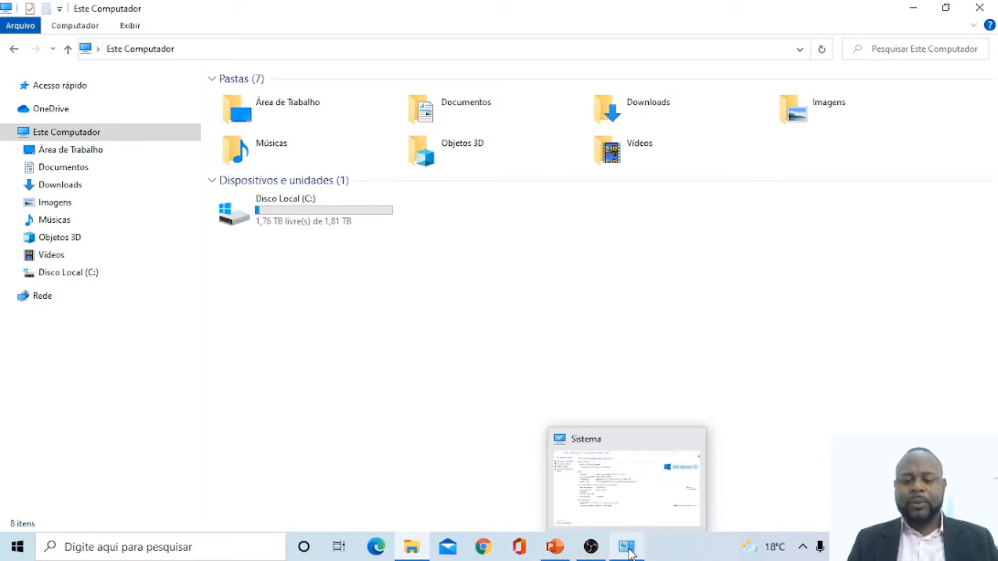
left_click(629, 550)
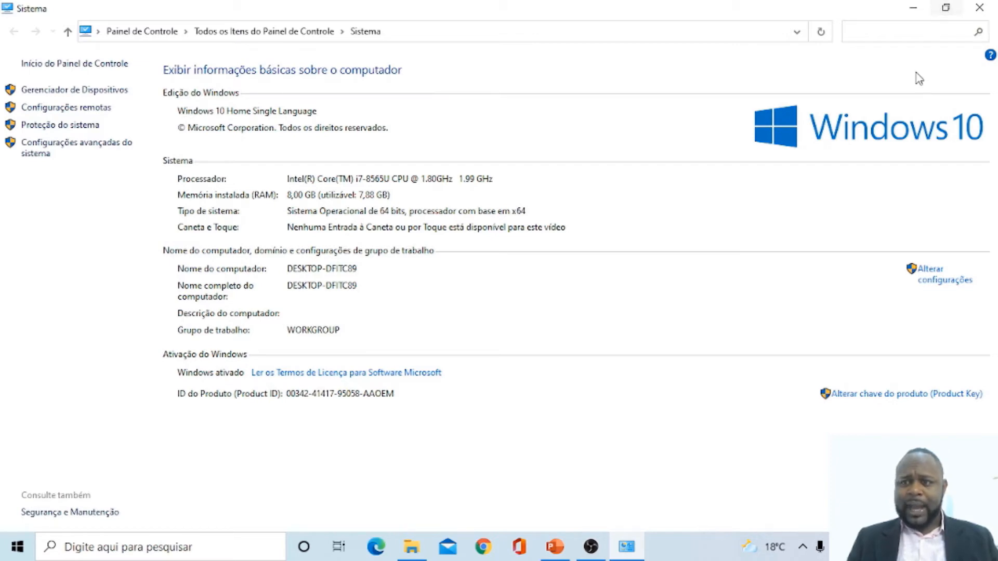
left_click(945, 9)
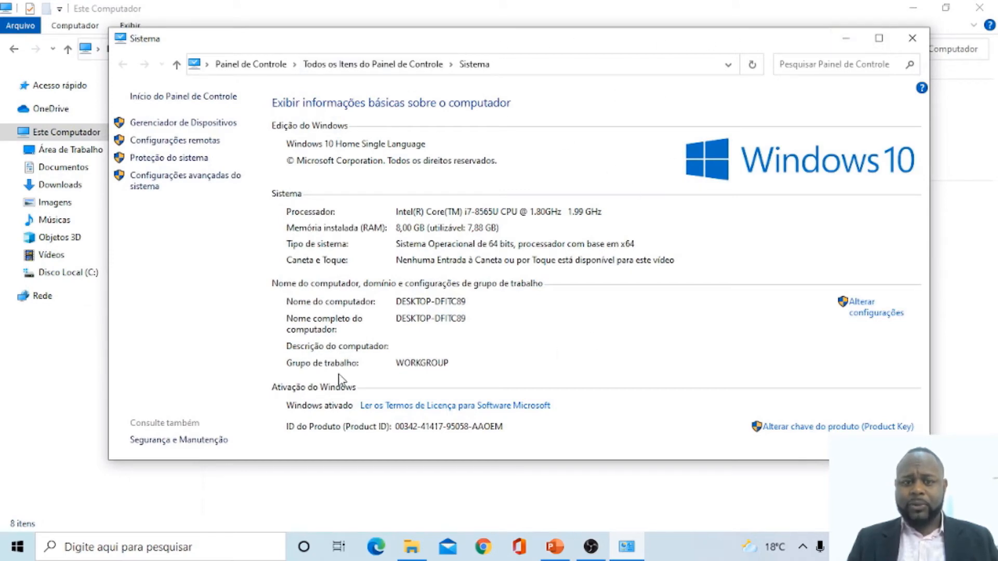
left_click(879, 38)
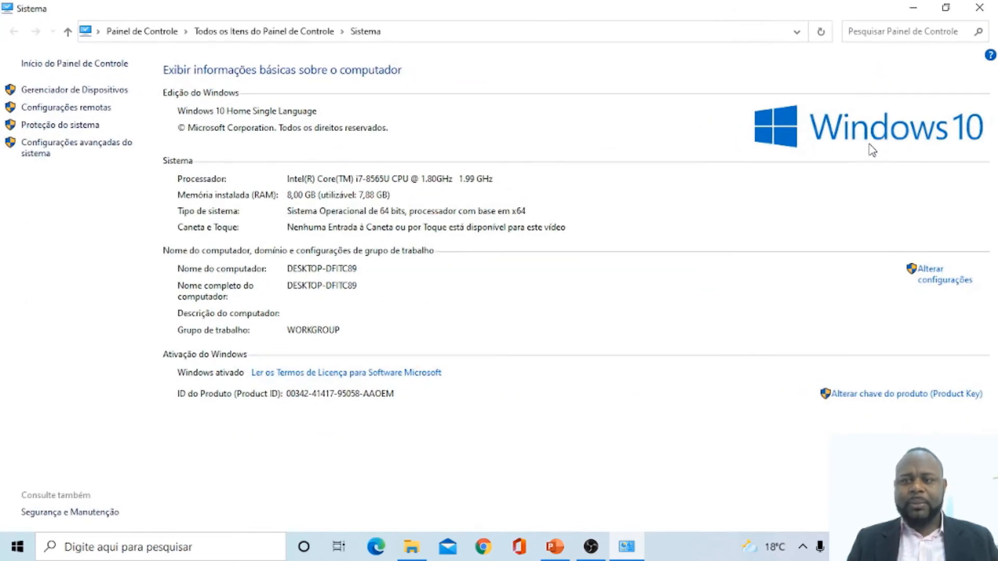
Step: Close the Sistema window and the Este Computador window to return to the desktop
left_click(980, 11)
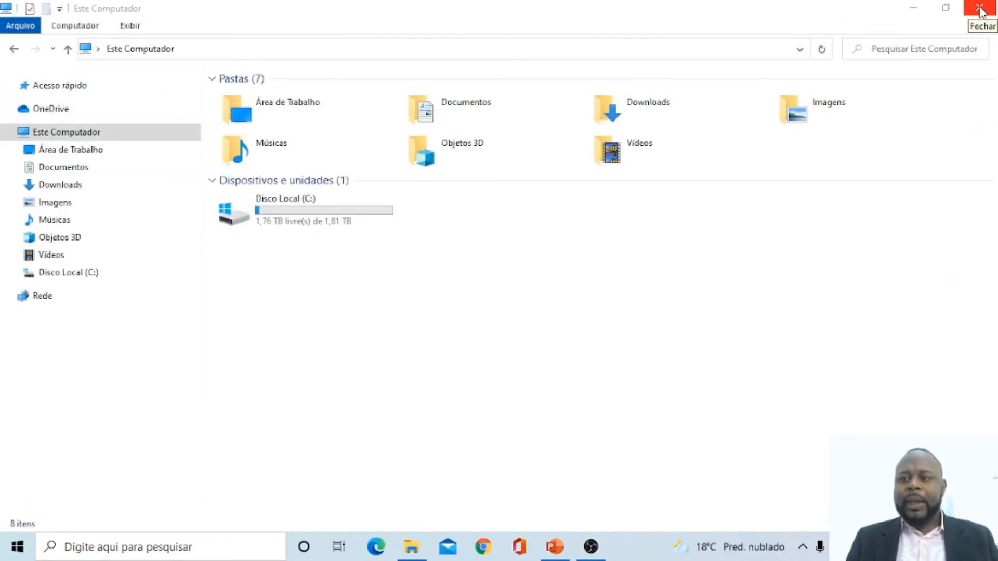
left_click(981, 10)
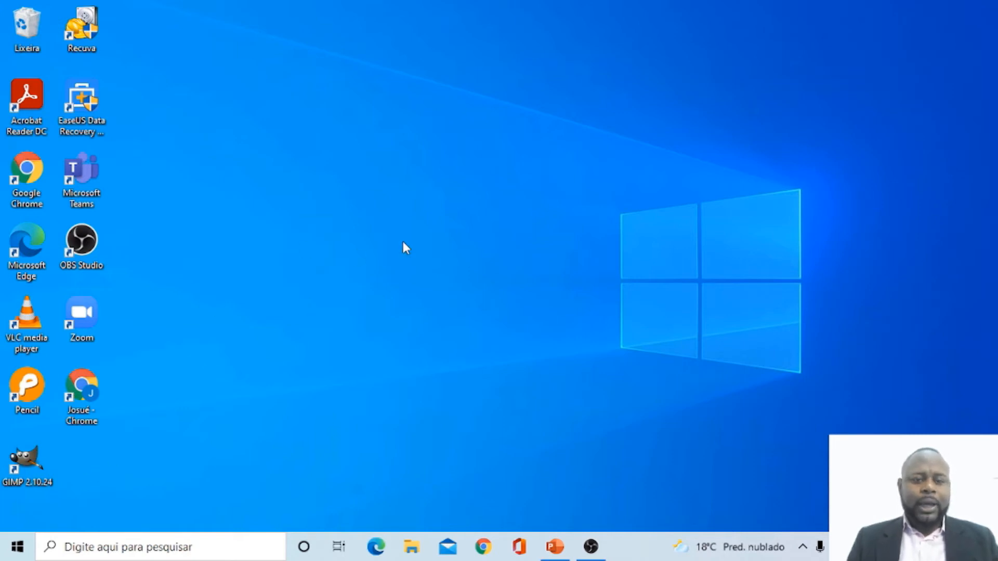
Step: Create a new folder on the desktop named "atividade 090721"
right_click(420, 213)
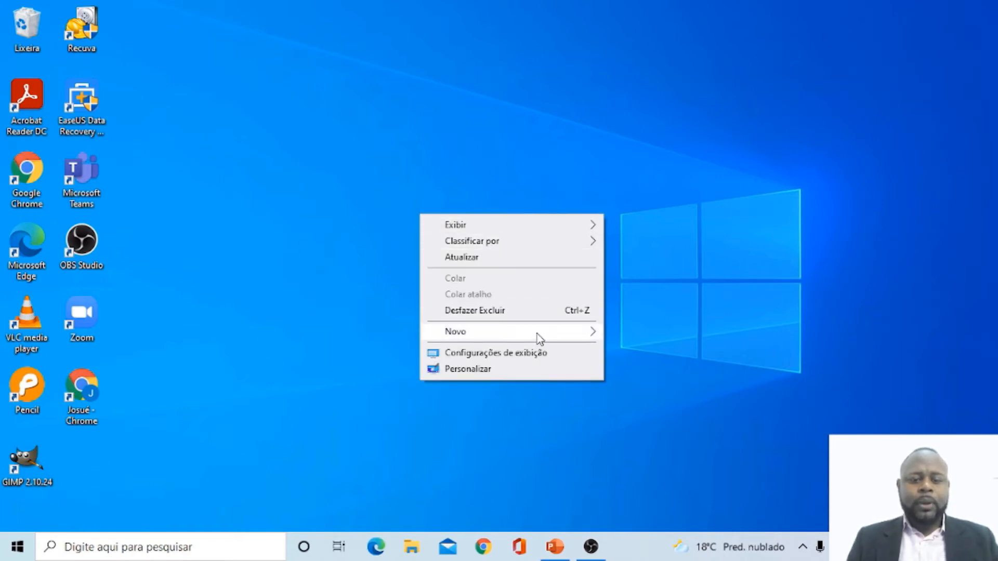
left_click(491, 172)
right_click(492, 172)
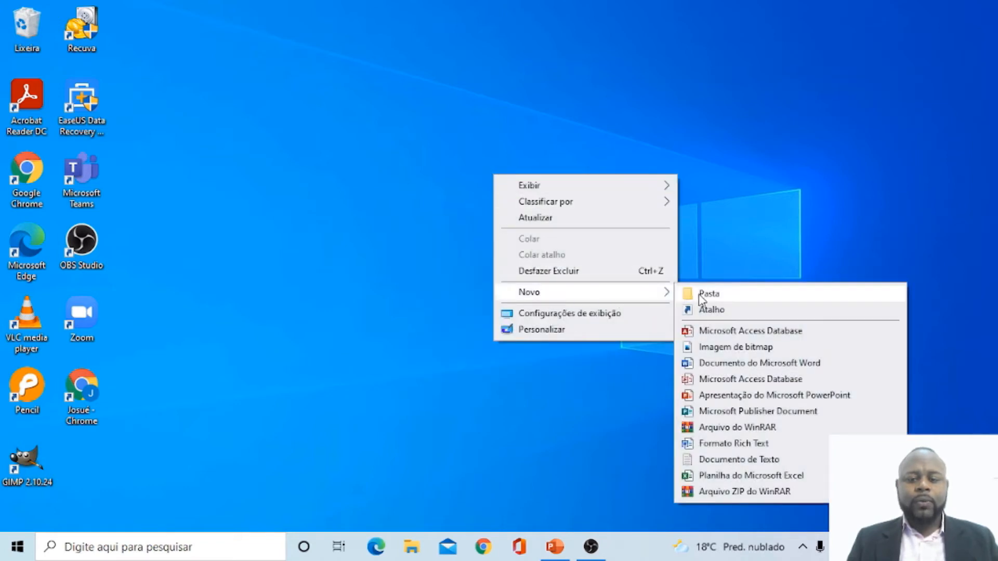
left_click(708, 294)
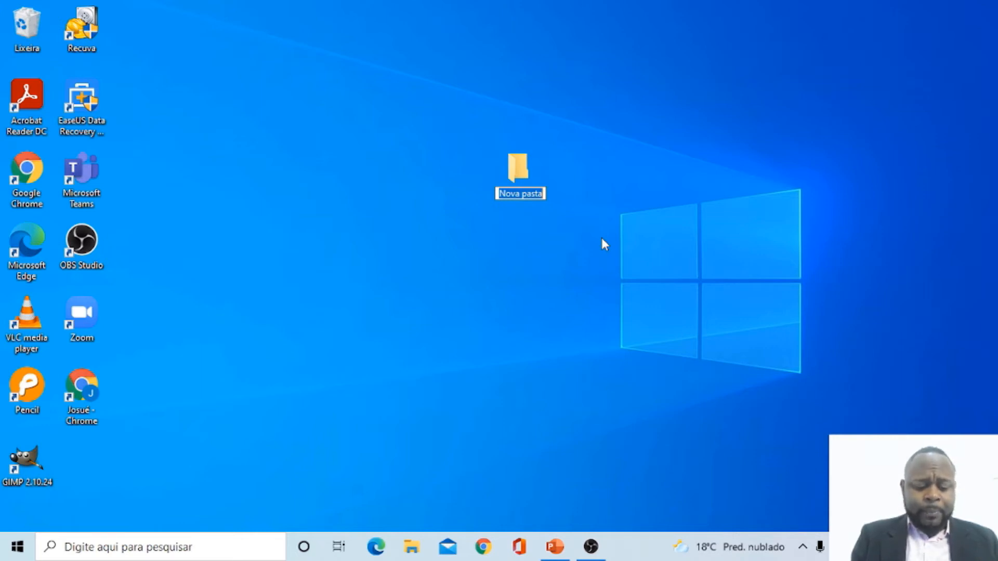
type("ativida")
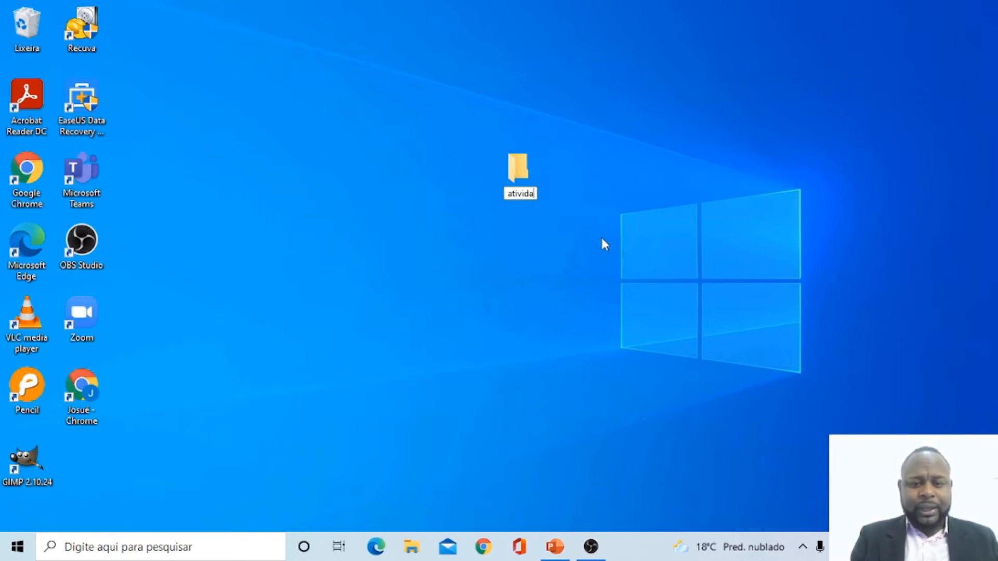
type("de")
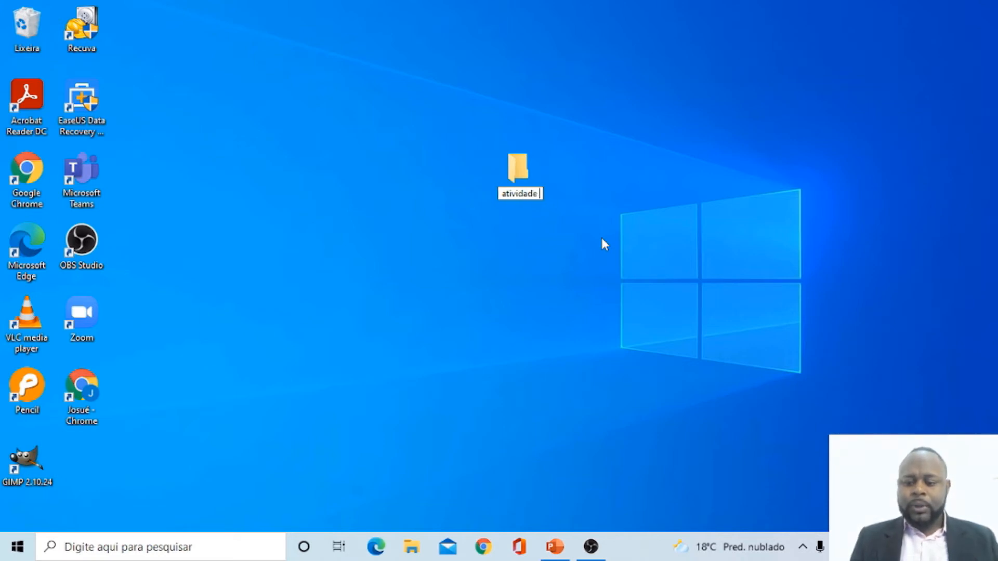
type(" 09")
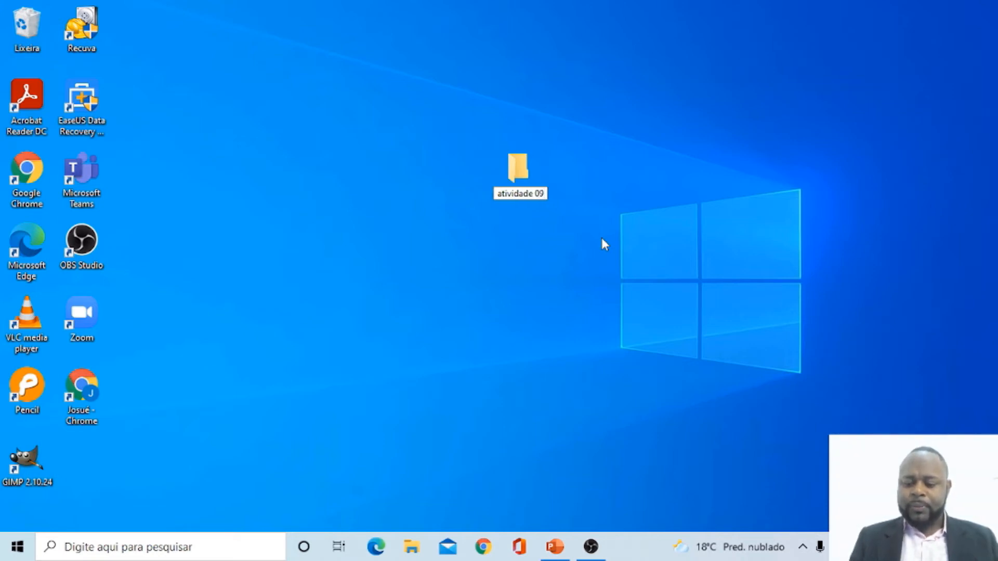
type("0721")
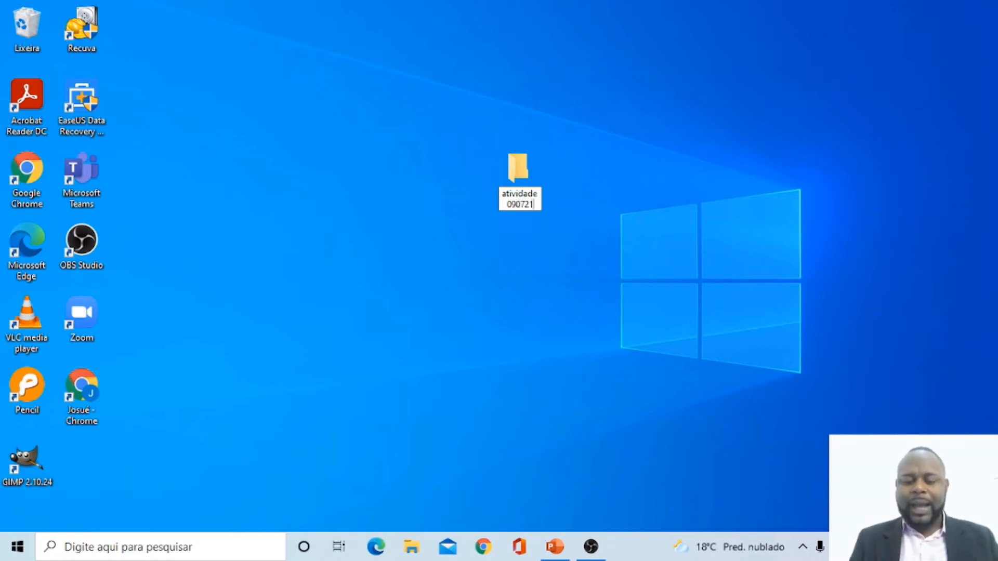
key("Return")
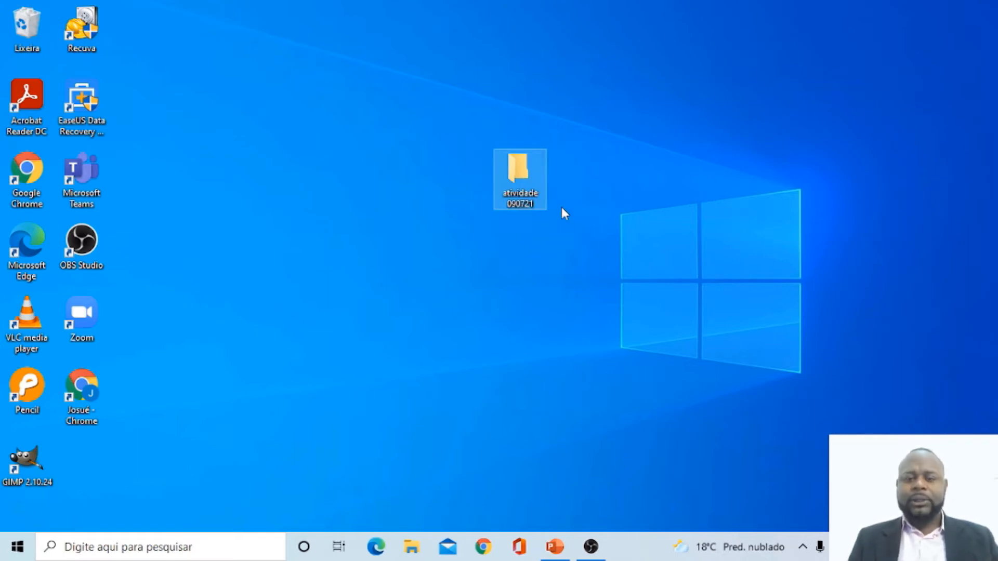
Step: Open the atividade 090721 folder from the desktop and show its full path in the address bar
double_click(512, 170)
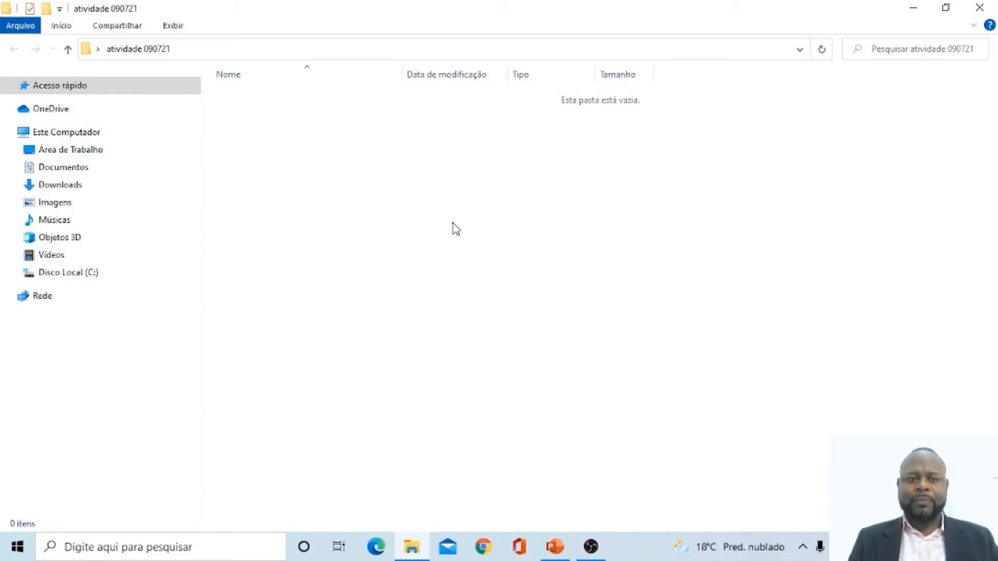
left_click(980, 7)
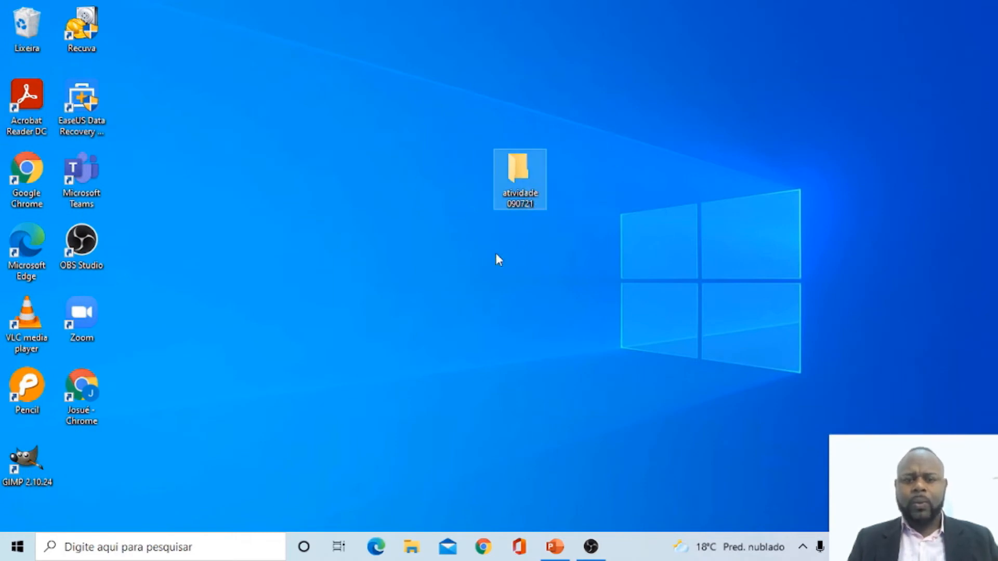
double_click(519, 171)
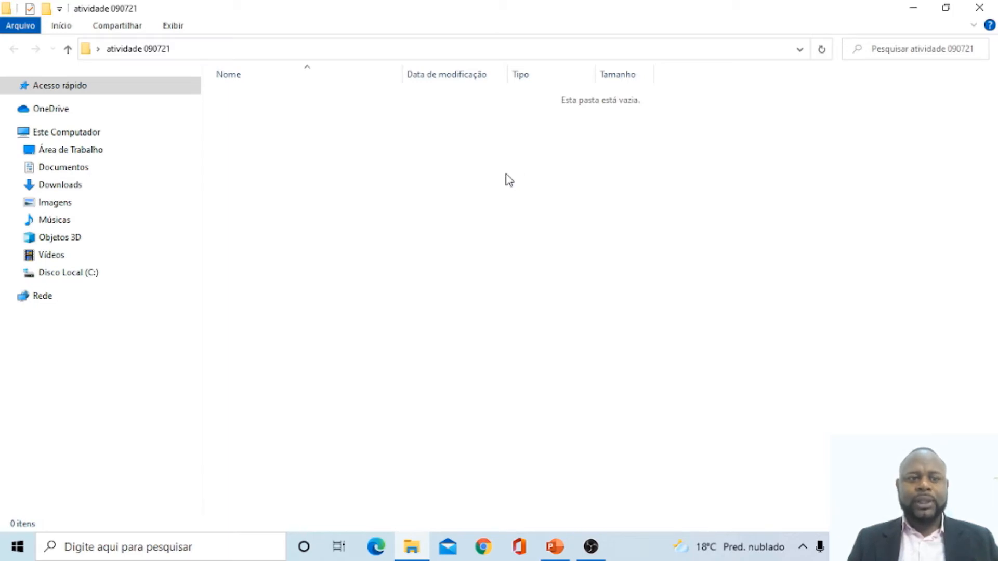
left_click(270, 49)
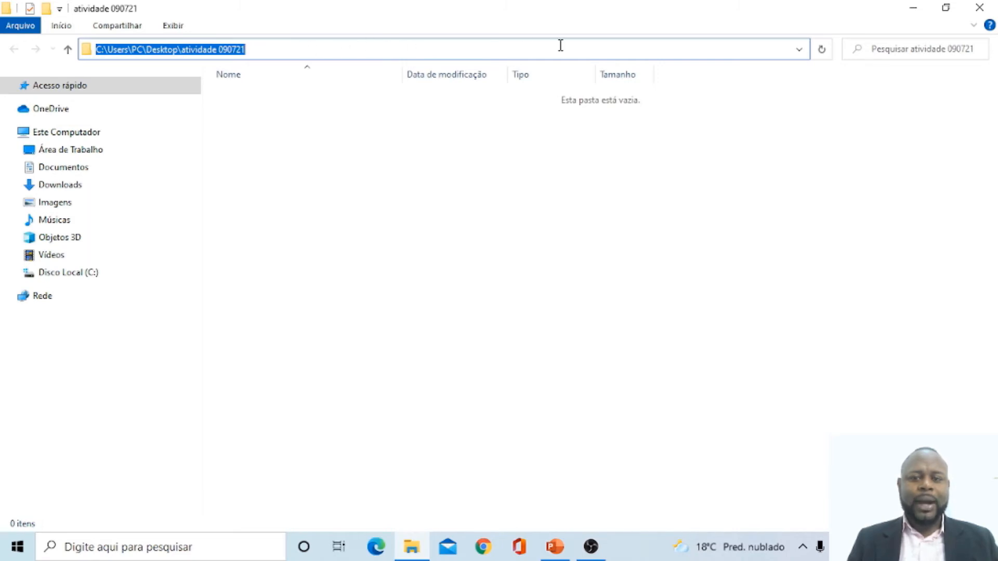
left_click(798, 50)
left_click(798, 50)
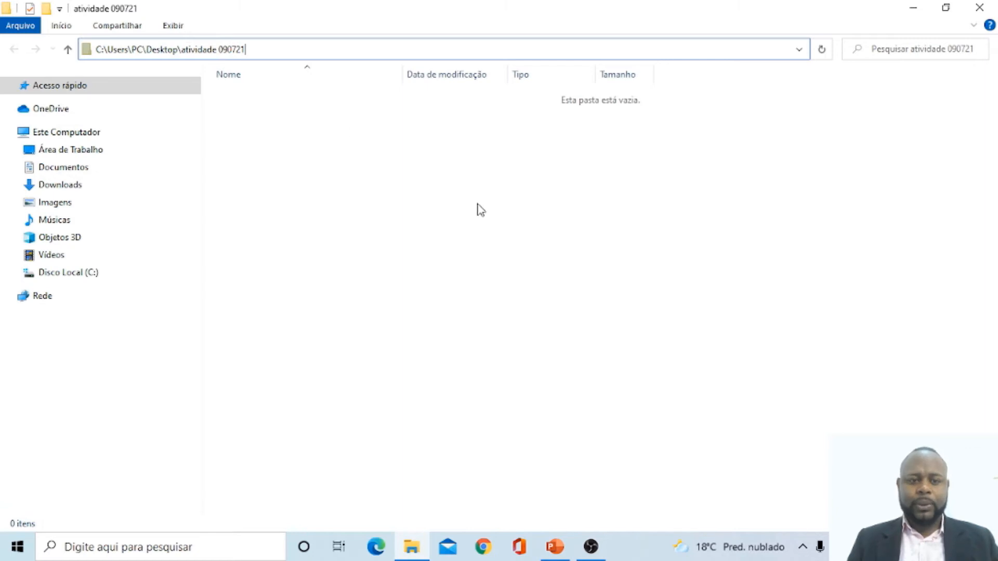
Step: Create a subfolder named "oficio" inside the atividade 090721 folder
left_click(457, 201)
right_click(457, 201)
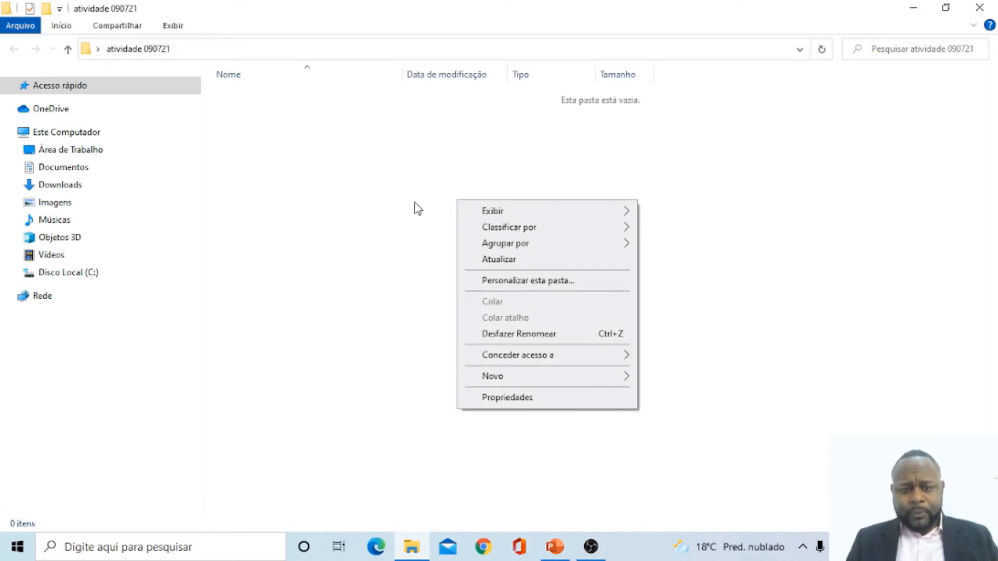
right_click(428, 191)
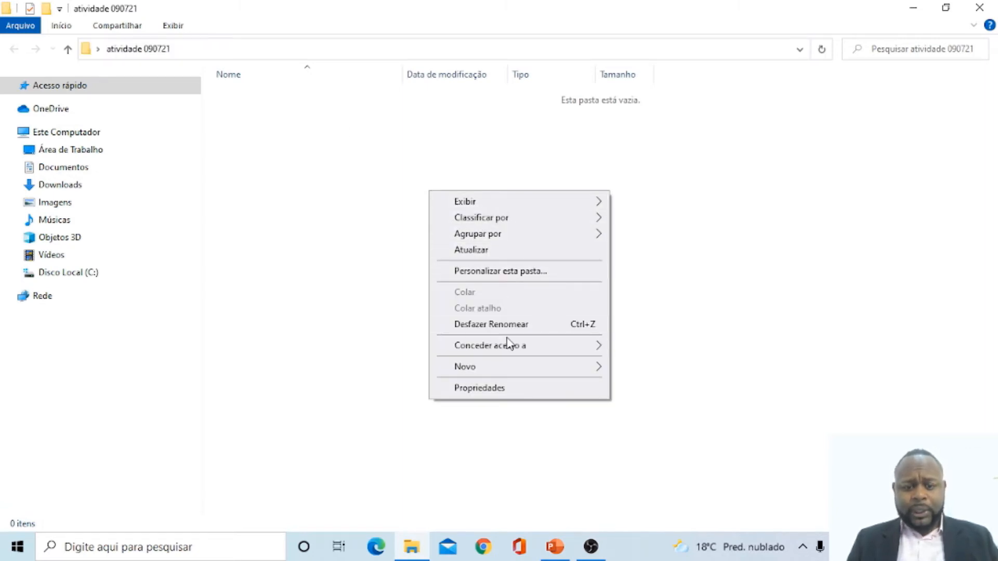
mouse_move(494, 370)
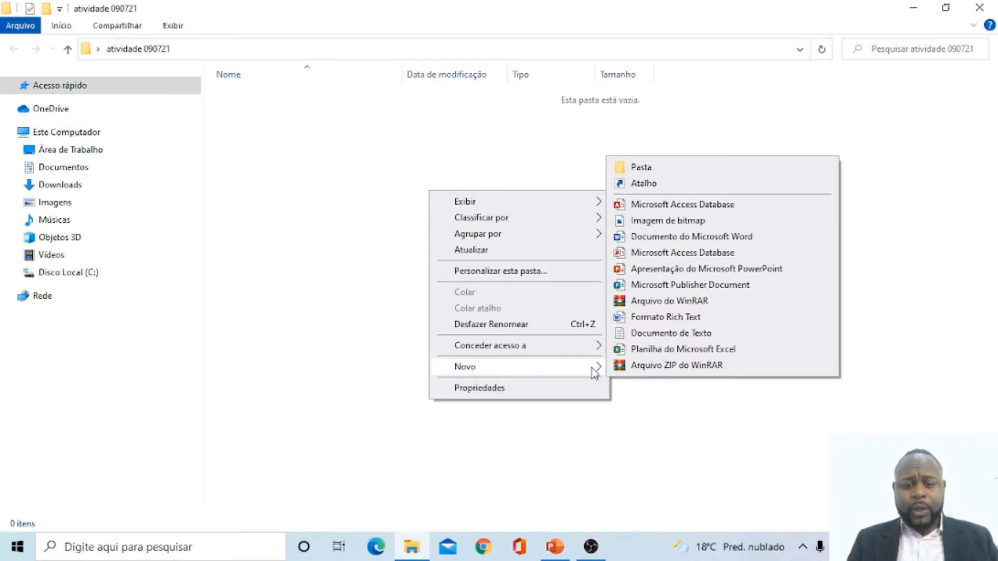
left_click(673, 169)
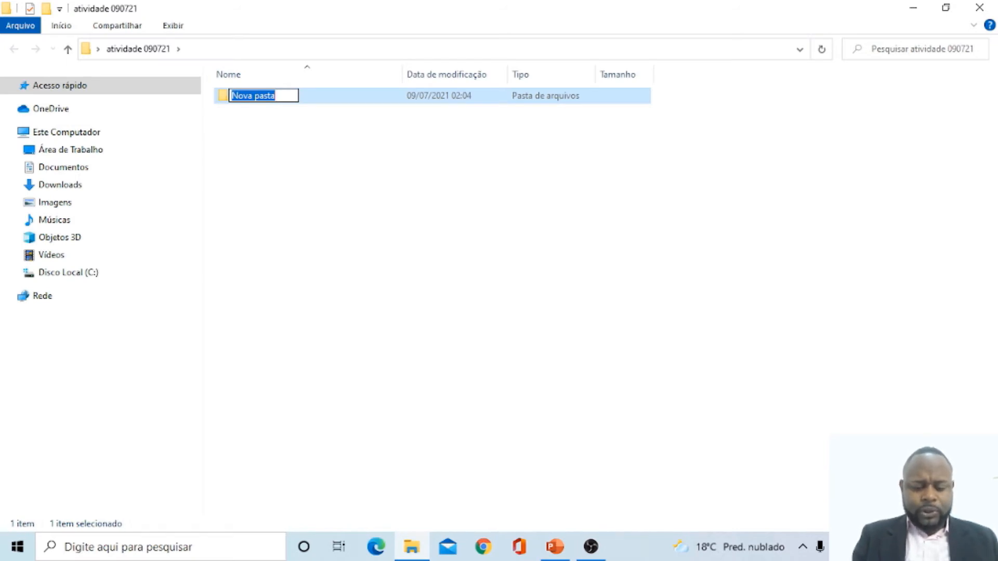
type("oficio")
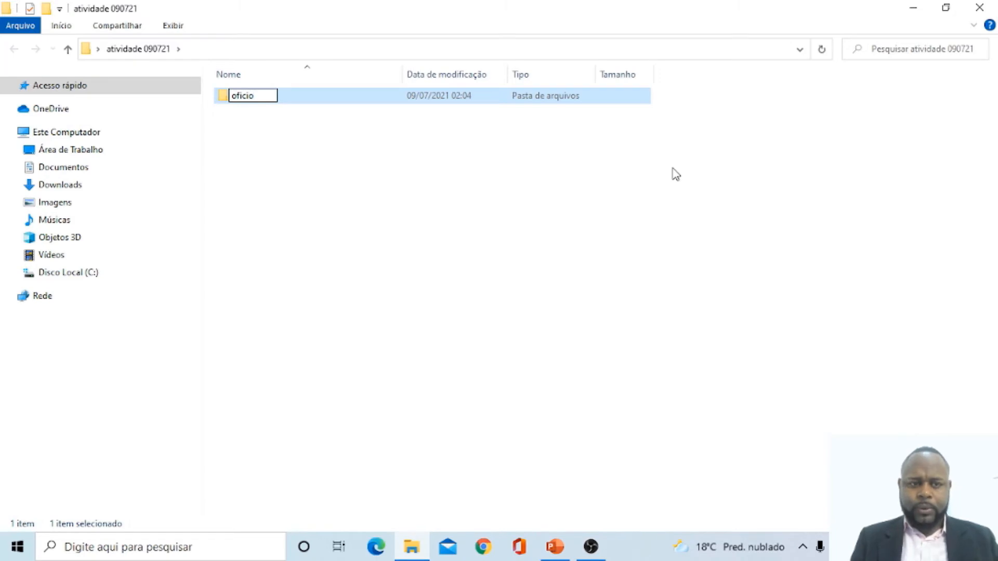
key("Return")
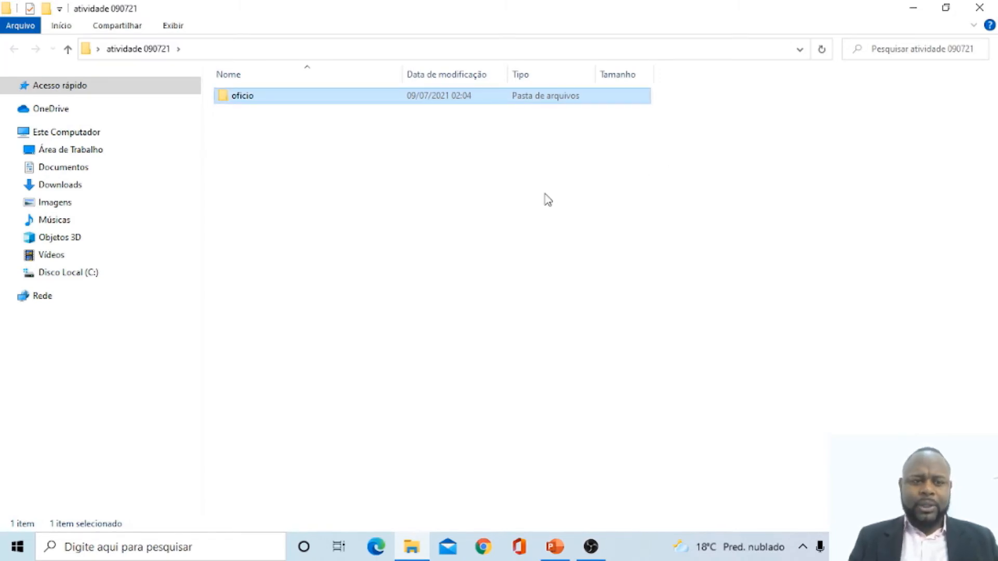
Step: Open the oficio subfolder and show its full path in the address bar
double_click(269, 97)
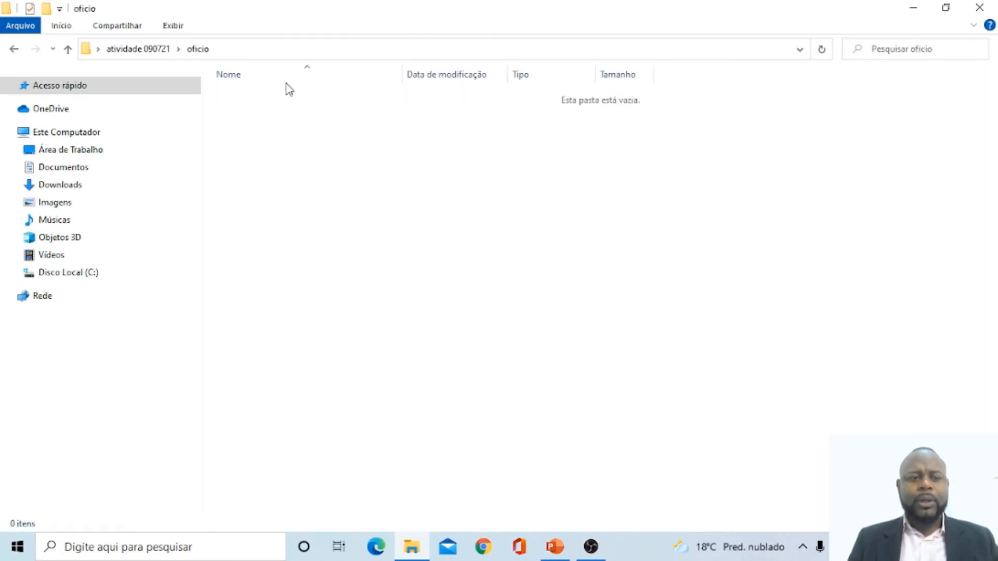
left_click(274, 50)
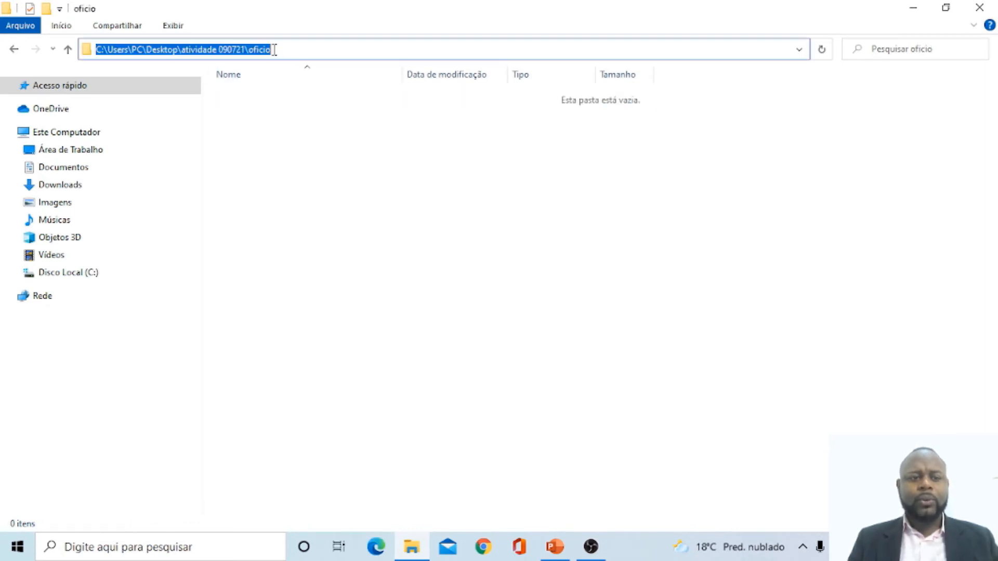
left_click(339, 162)
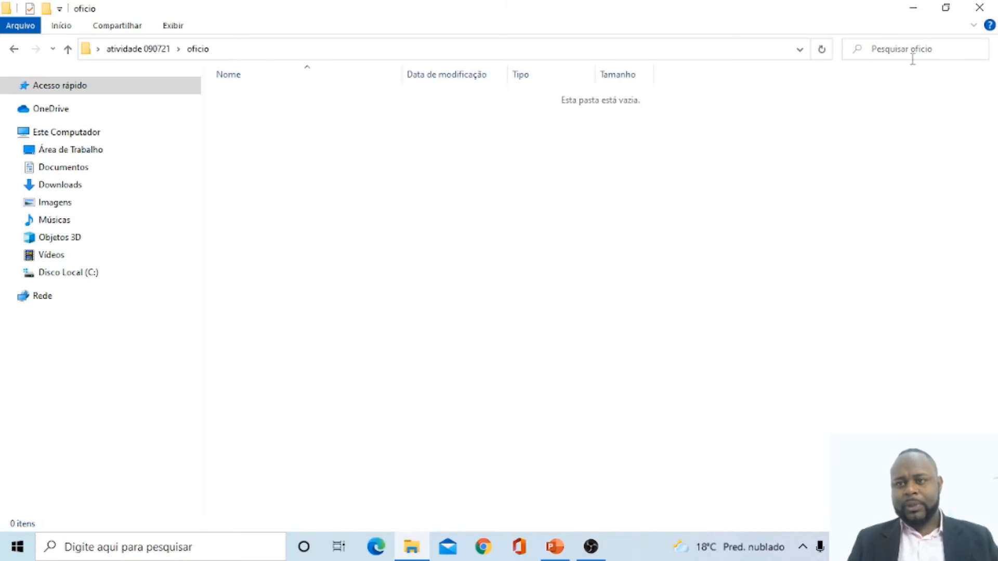
Step: Minimise the oficio folder window and show its thumbnail preview from the taskbar
left_click(911, 9)
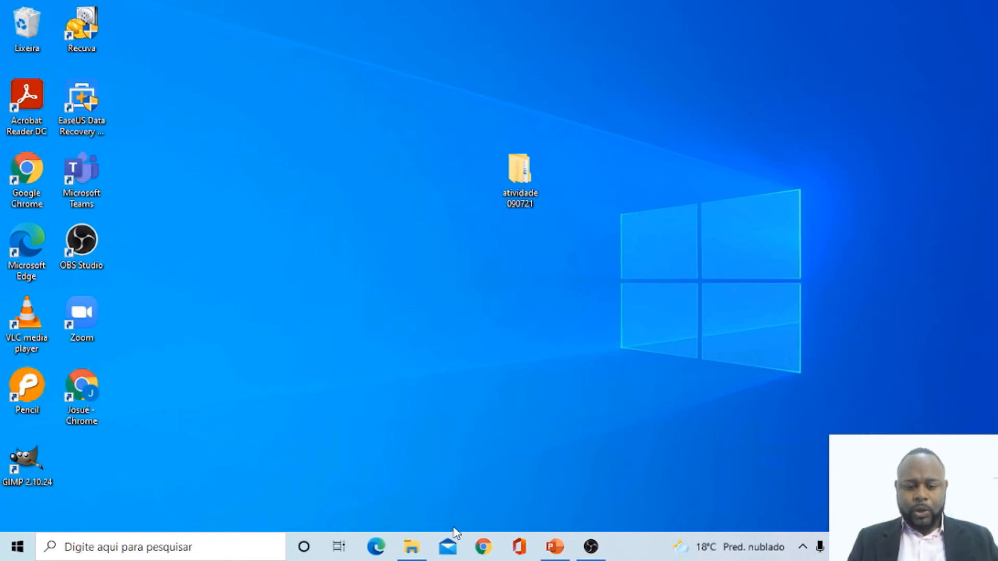
mouse_move(411, 551)
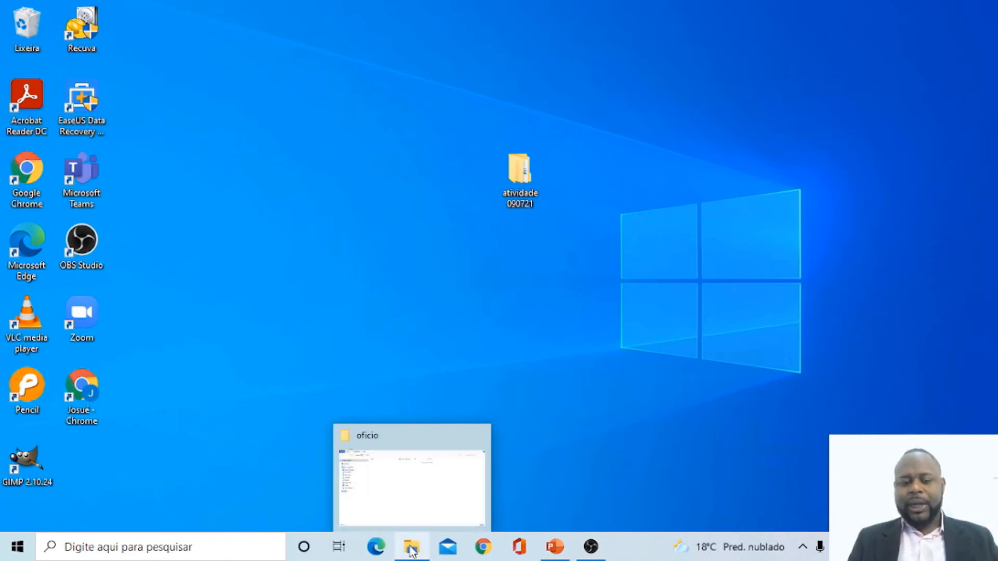
mouse_move(424, 482)
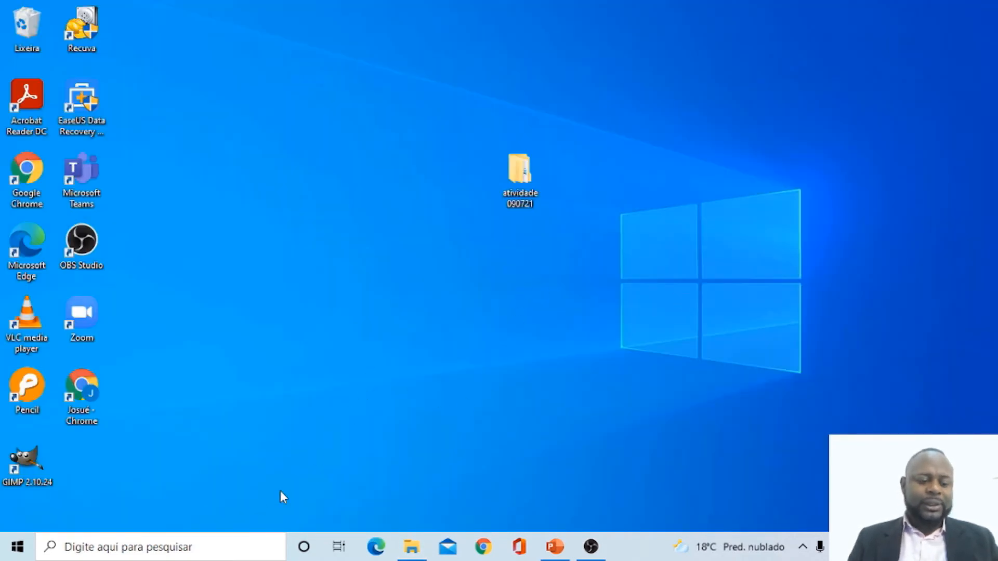
Step: Search Windows for "word", launch Word and create a blank document
left_click(155, 547)
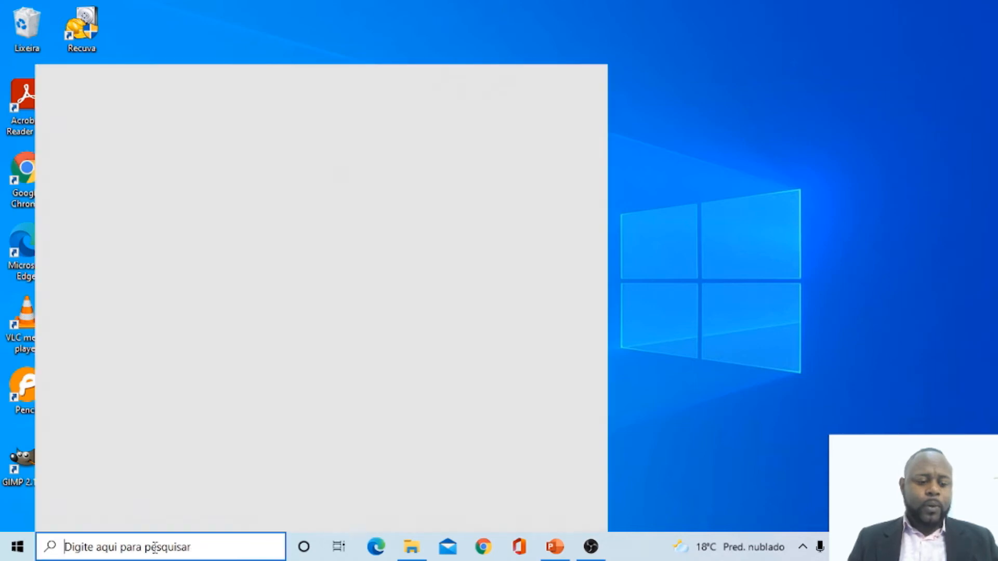
type("word")
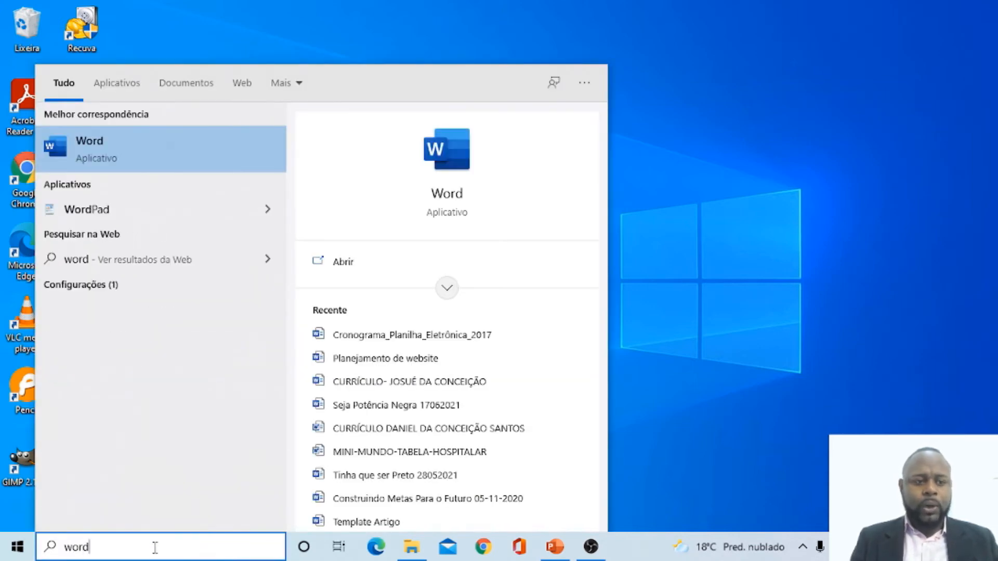
left_click(160, 148)
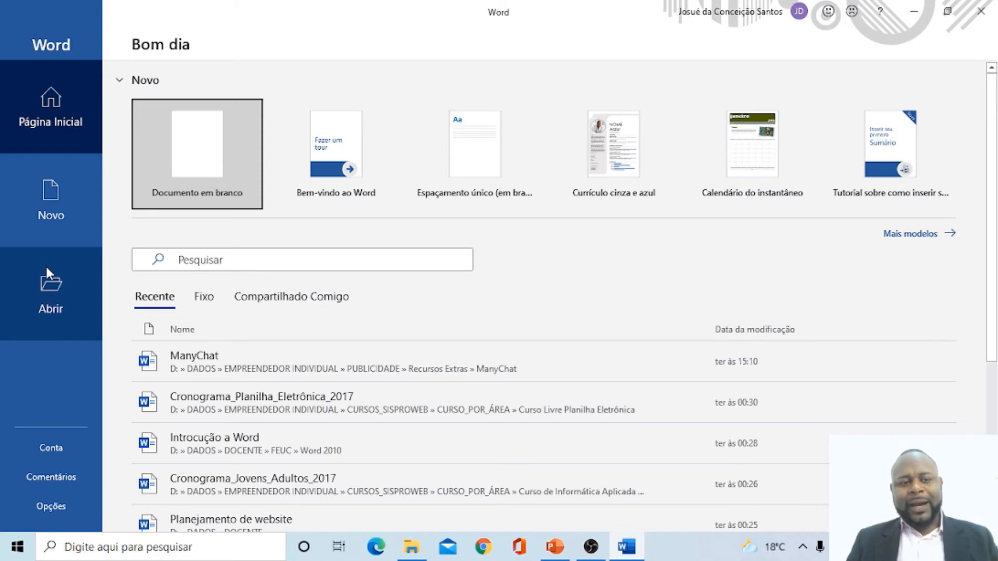
left_click(209, 153)
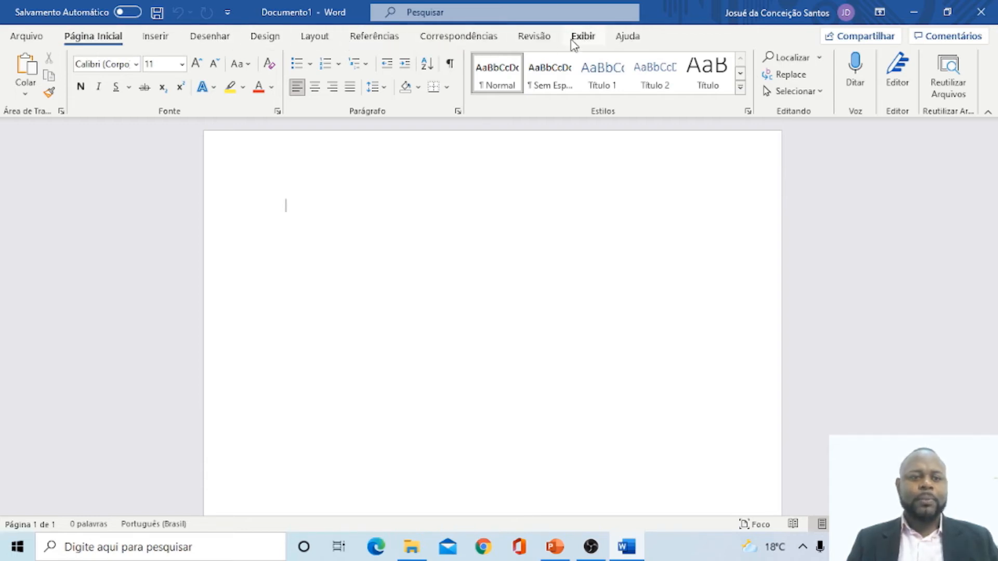
Step: Look through Word's Inserir and Desenhar tools, and return to the Página Inicial tools
left_click(155, 39)
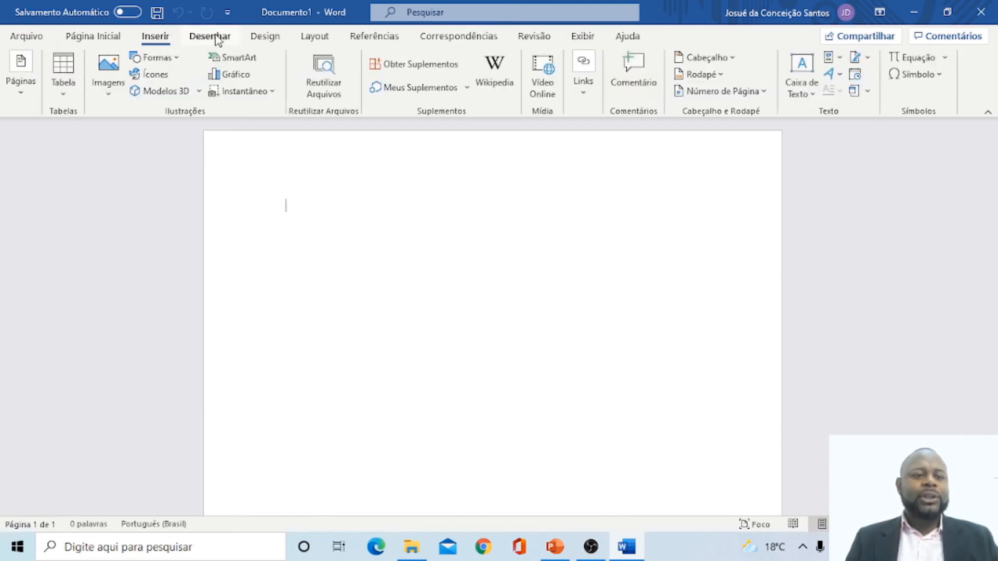
left_click(217, 39)
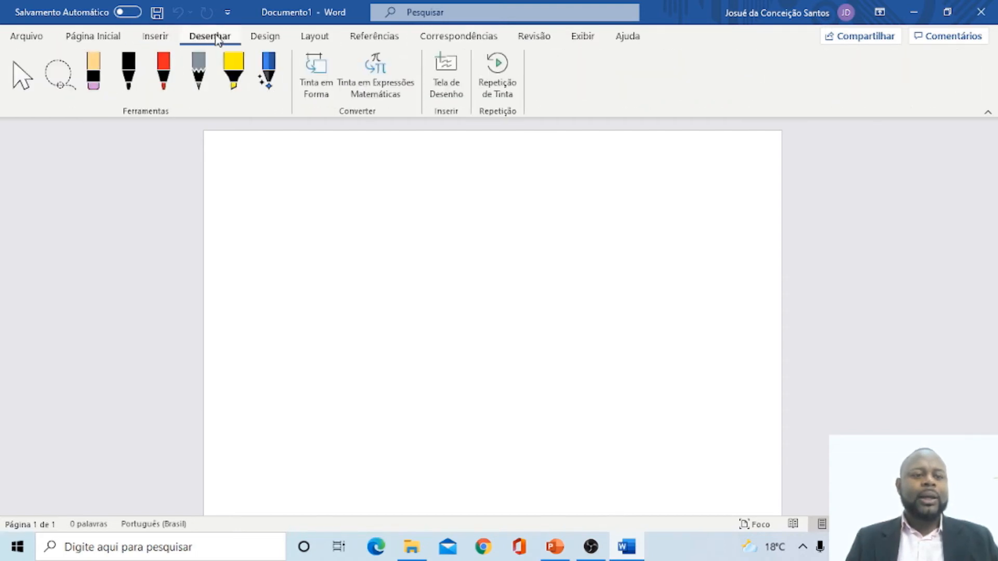
left_click(89, 41)
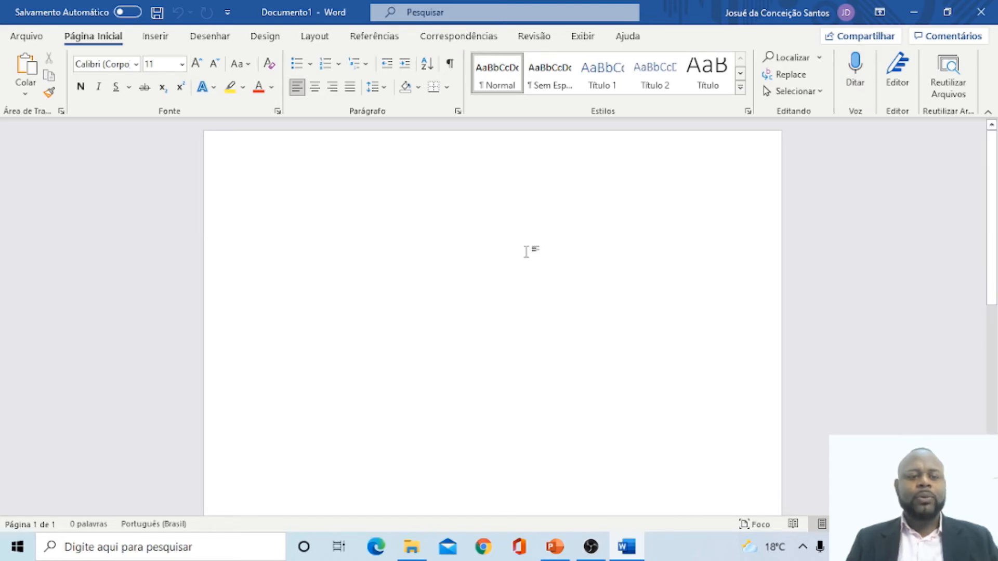
Step: Open the Salvar como dialog for the blank document, bring it fully into view and widen its folder tree
left_click(27, 38)
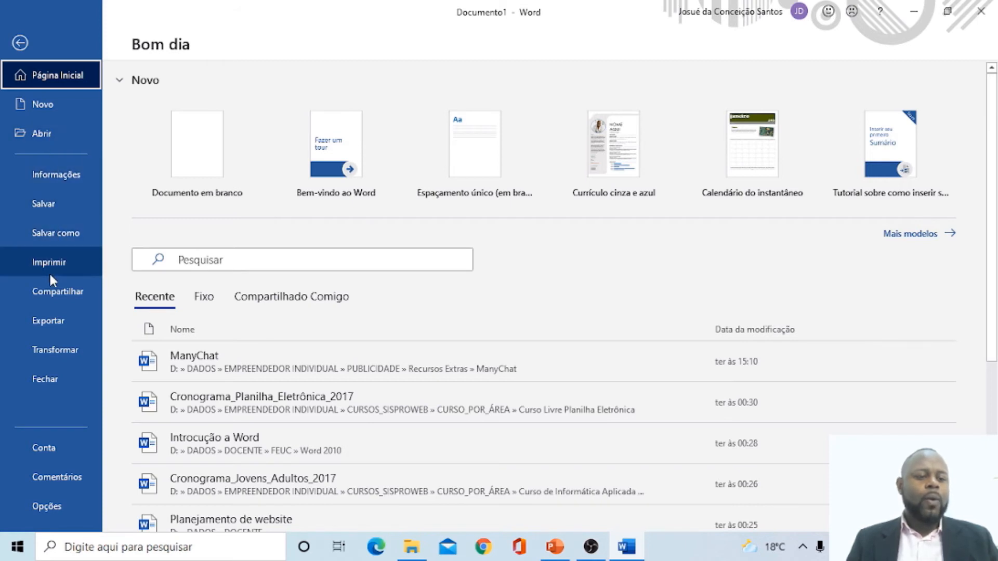
left_click(47, 232)
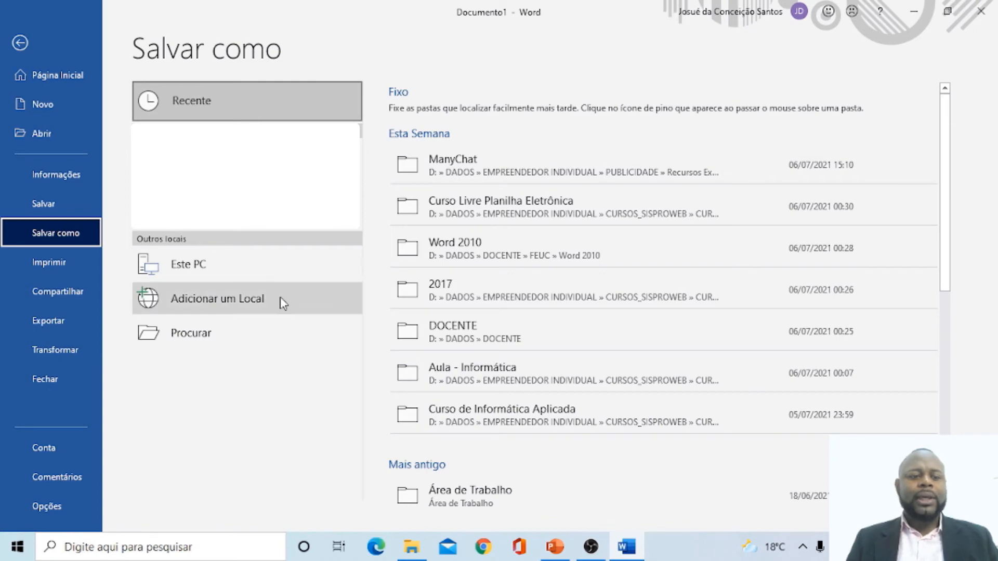
left_click(191, 334)
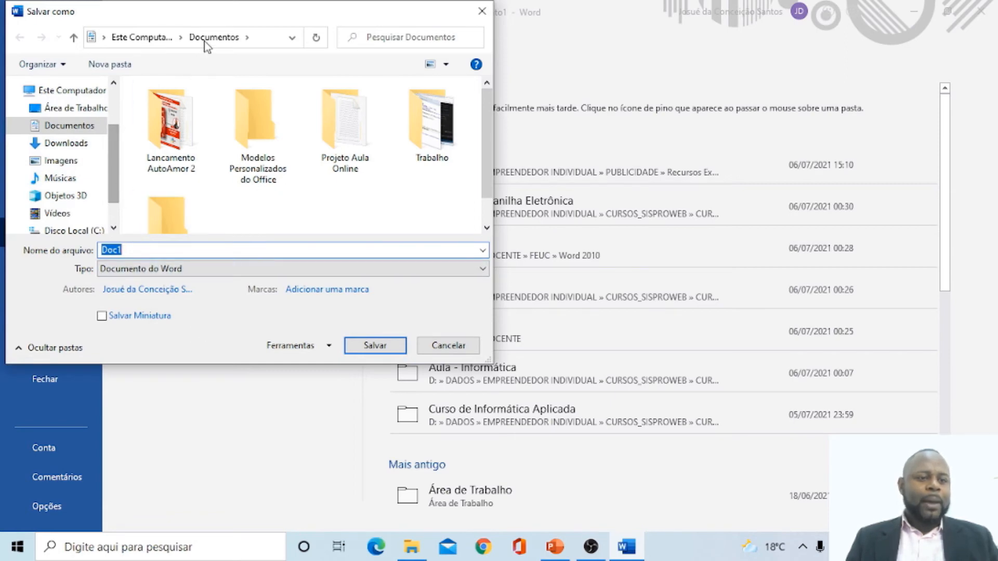
left_click_drag(203, 15, 322, 92)
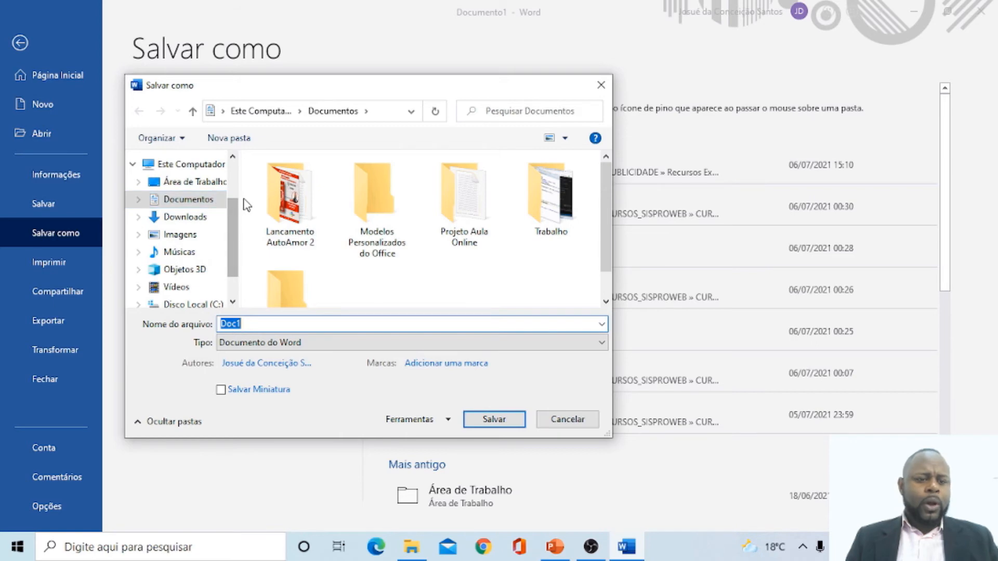
left_click_drag(240, 197, 283, 197)
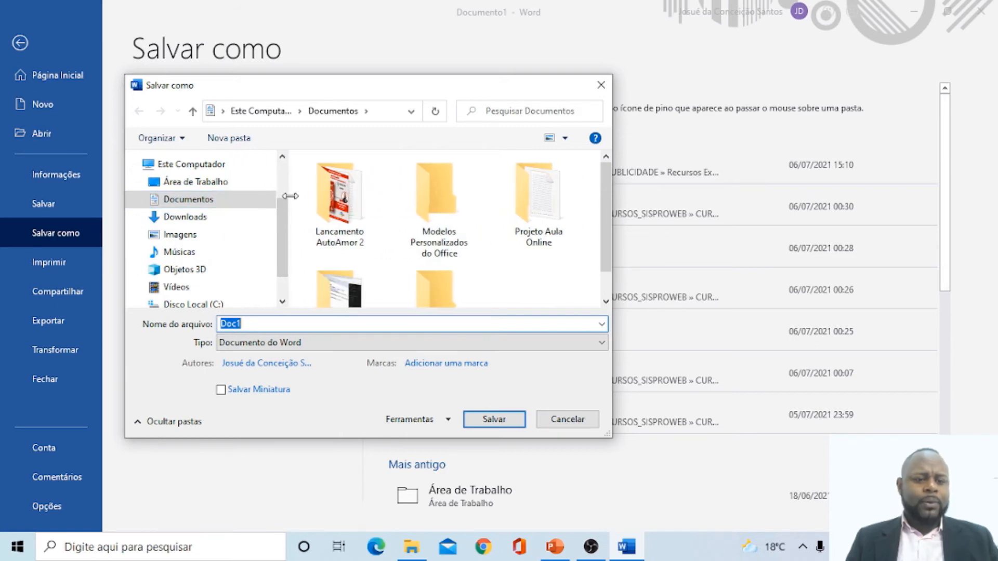
Step: Choose the oficio folder inside atividade 090721 on Área de Trabalho as save location, and expand that path in the folder tree
left_click(205, 186)
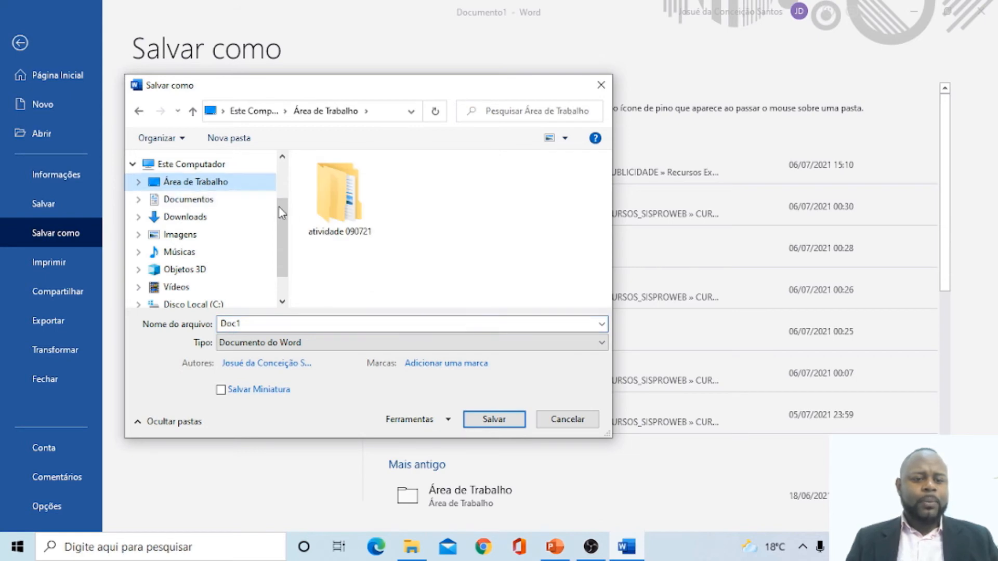
double_click(343, 196)
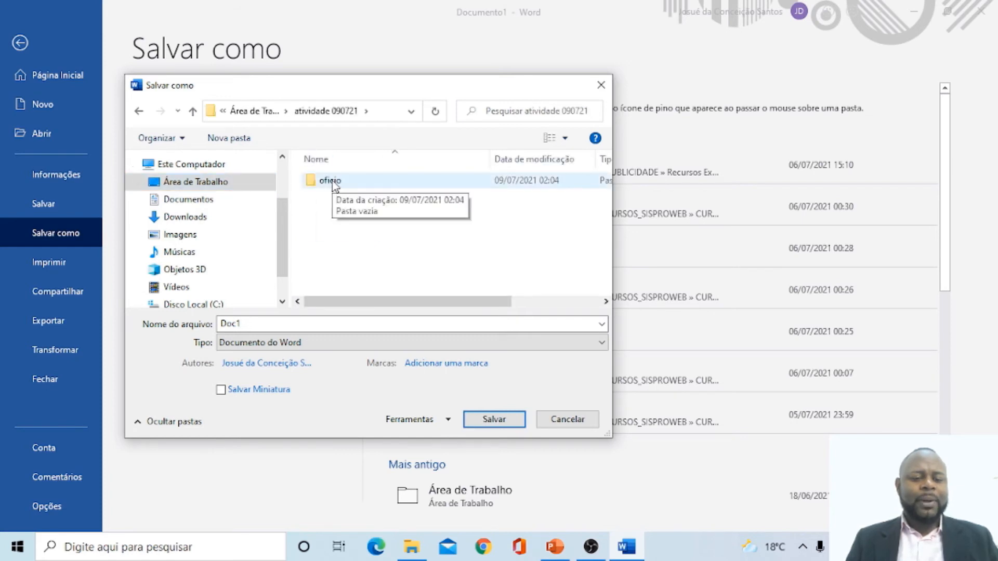
double_click(332, 182)
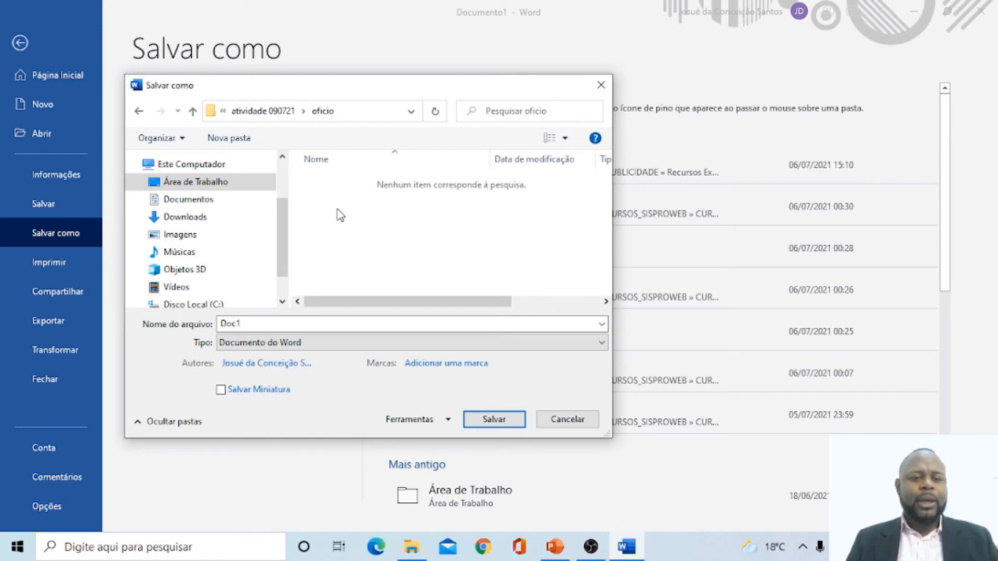
left_click(139, 183)
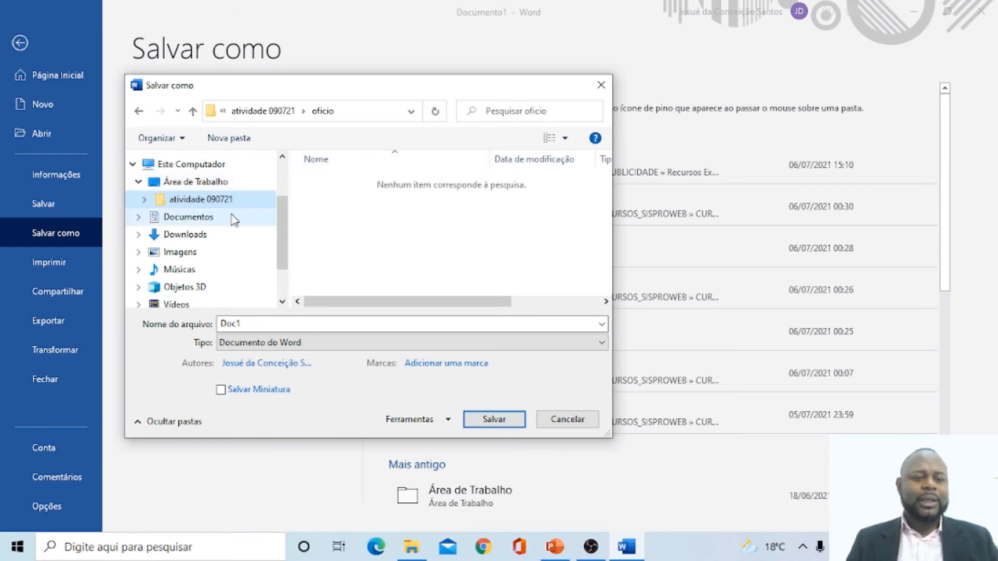
left_click(145, 200)
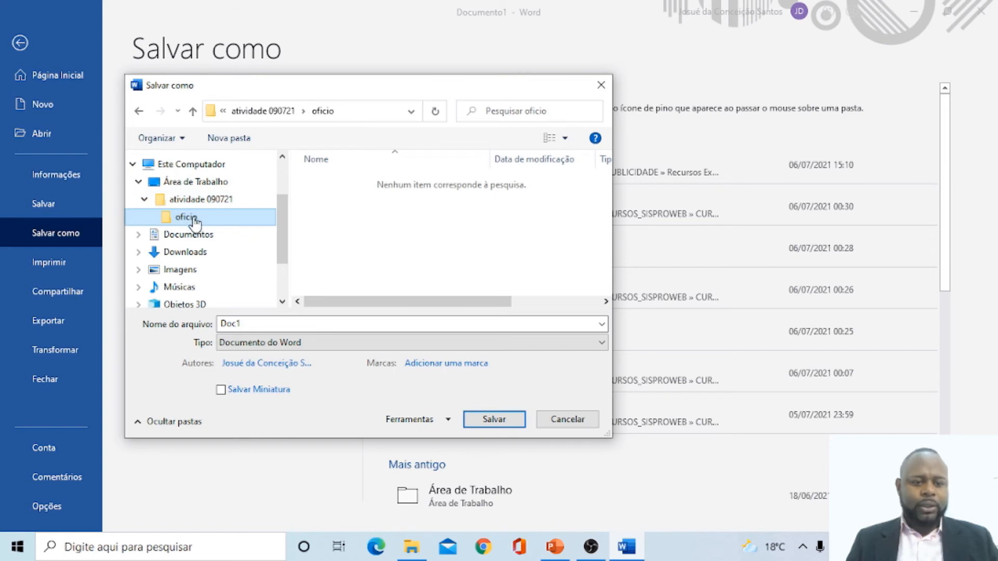
Step: Name the file "oficio 0907" and save it as a Word document in the oficio folder
left_click(257, 323)
double_click(256, 324)
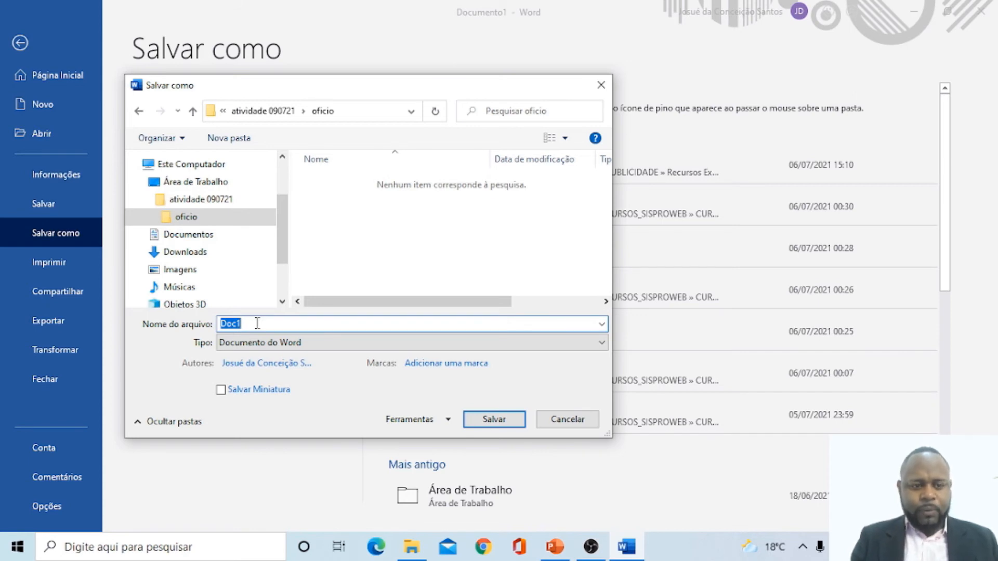
type("oficio")
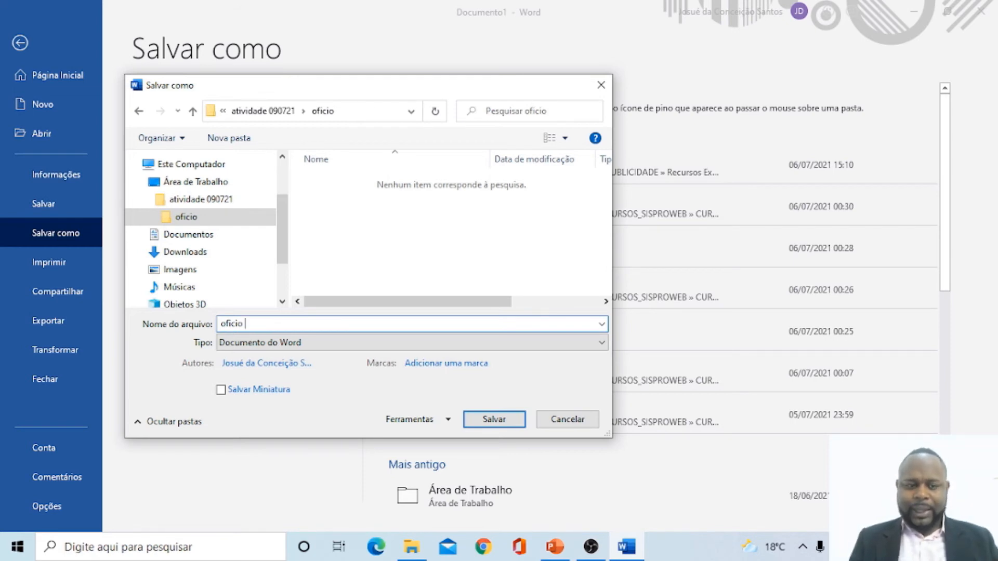
type("0")
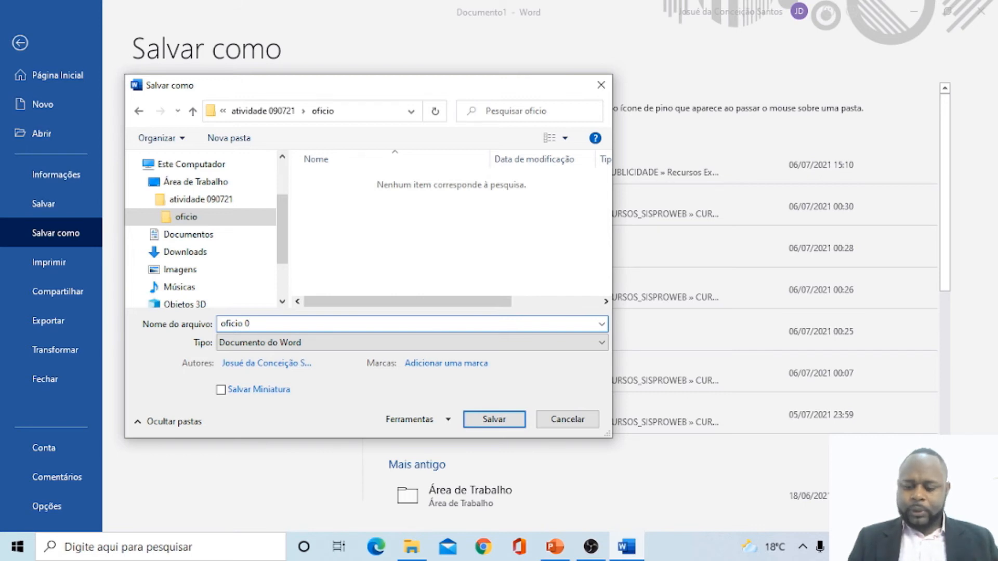
type("9")
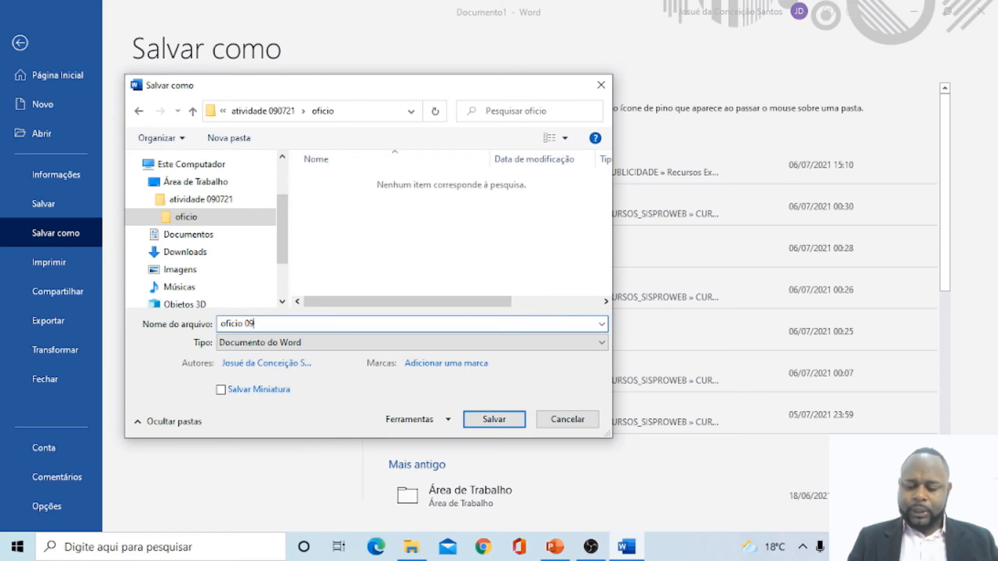
type("07")
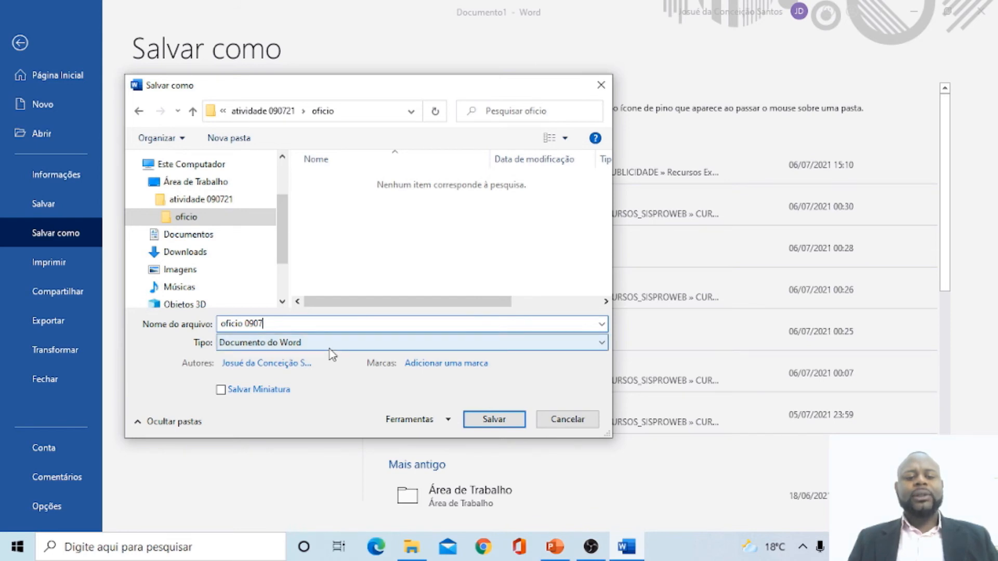
left_click(494, 420)
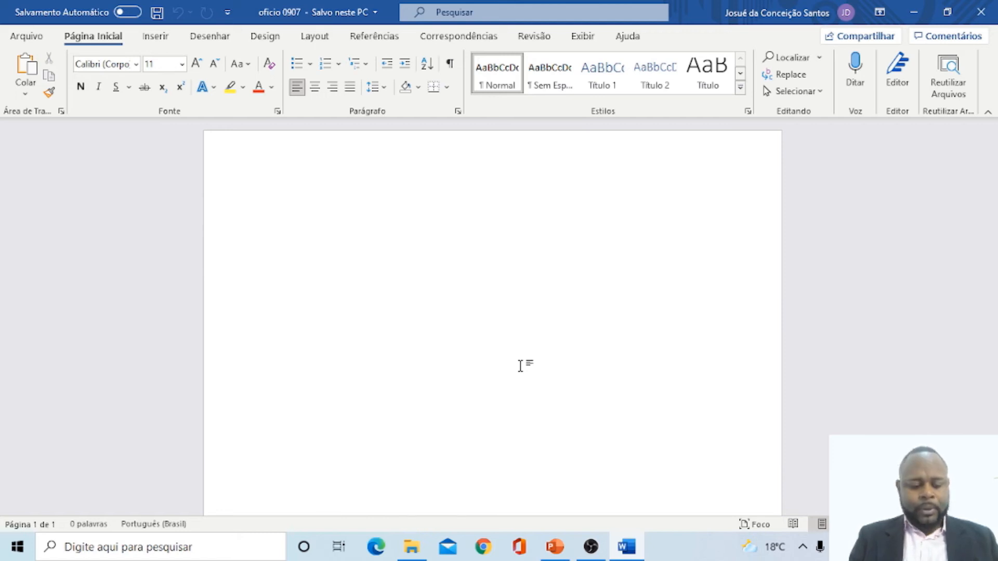
Step: Write the heading "Oficio nº 001/2021" in the blank document and start a new line below it
type("Oficio")
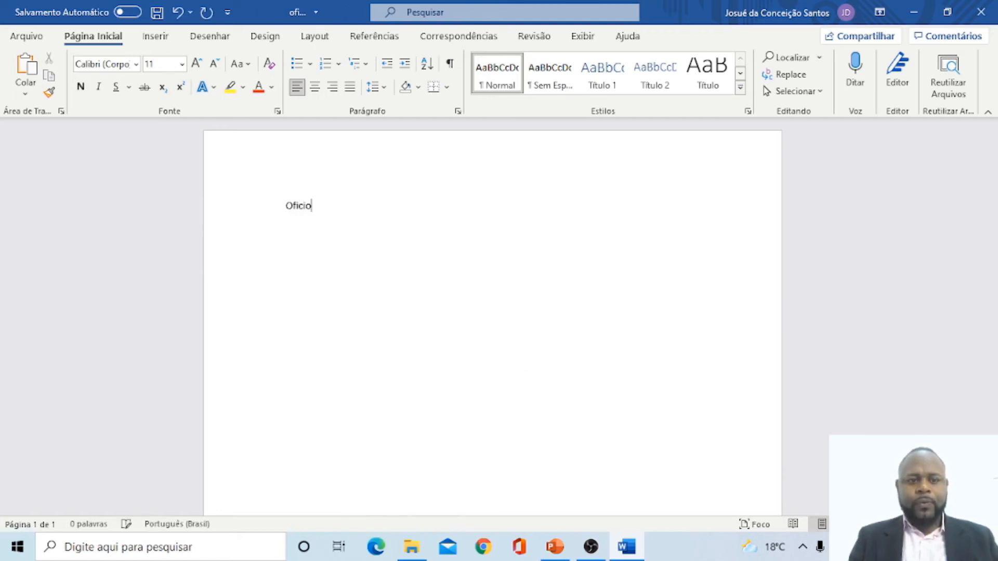
type(" n")
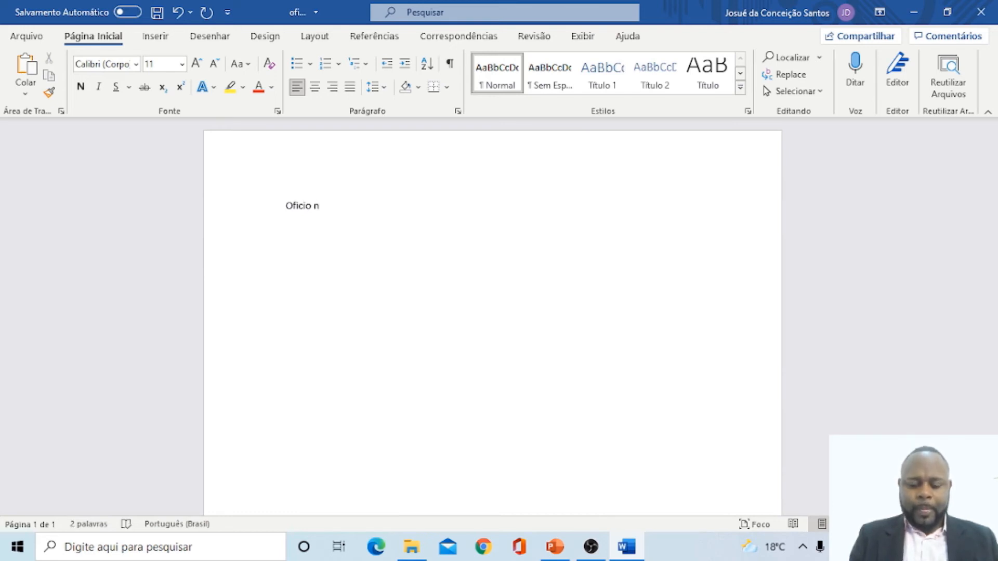
type("º")
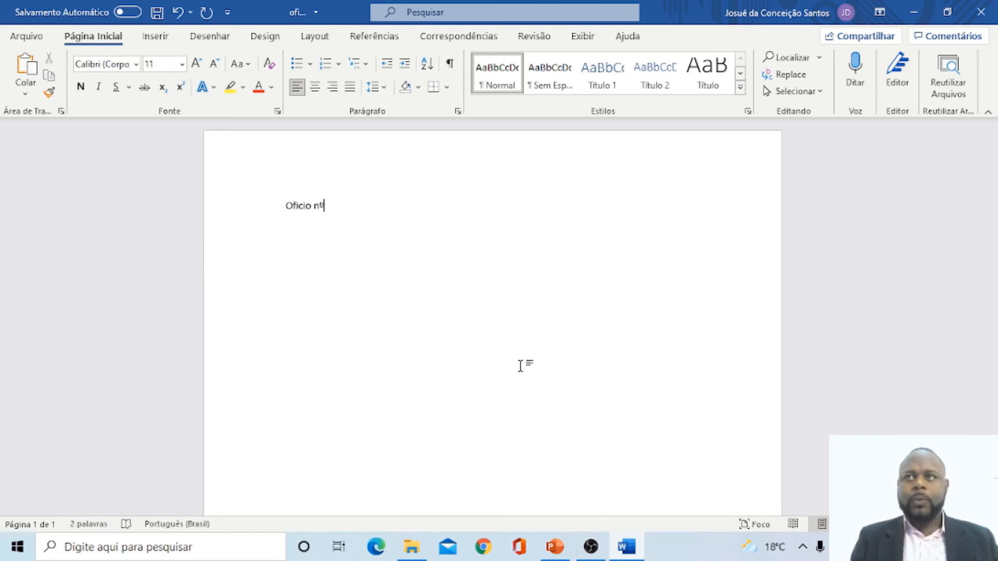
type(" 00")
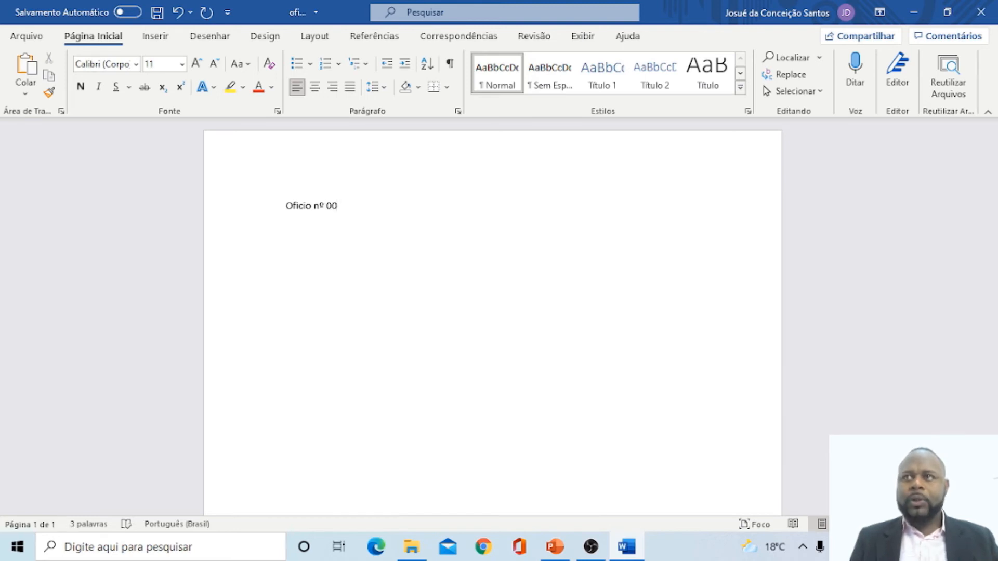
type("1")
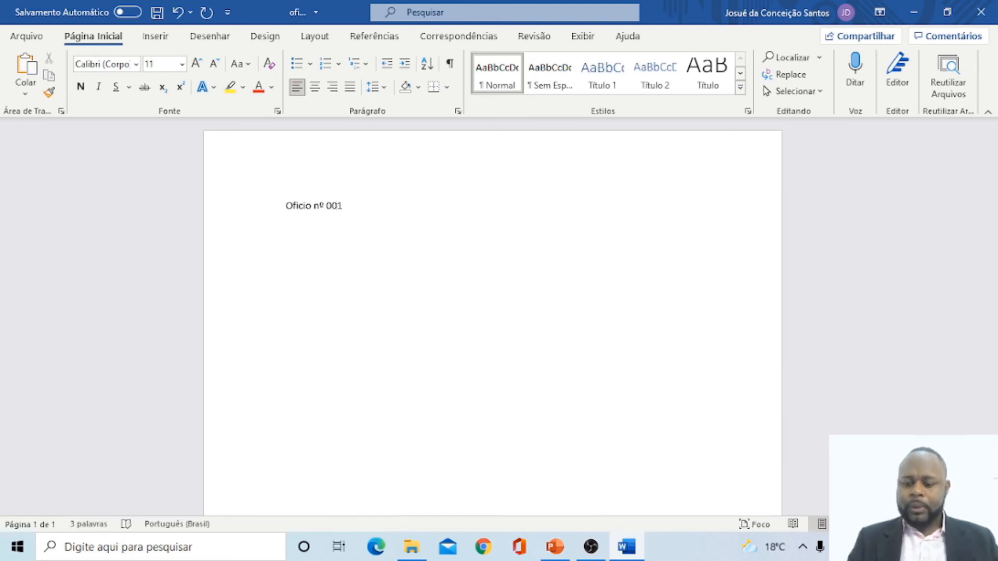
type("/20")
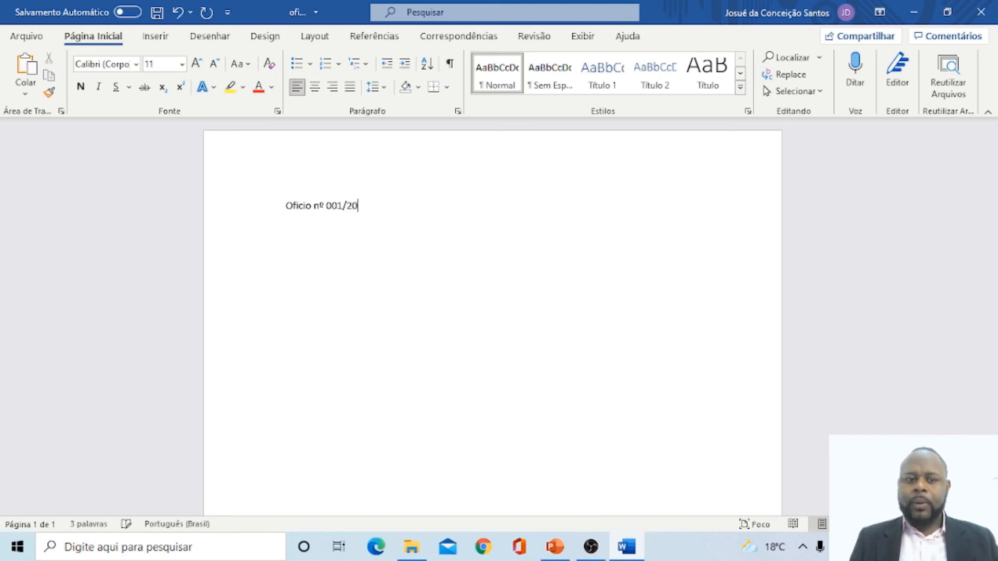
type("21")
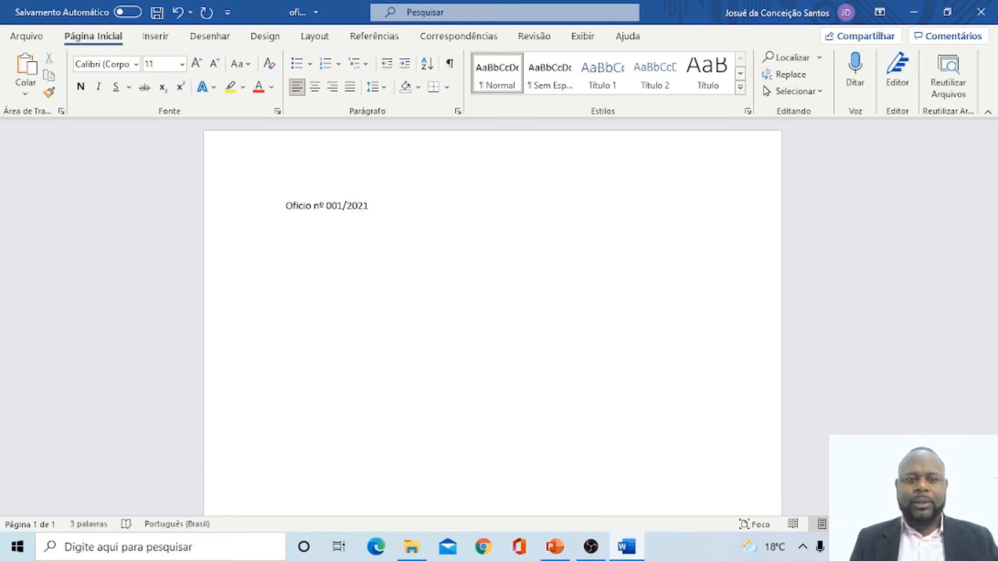
key("Return")
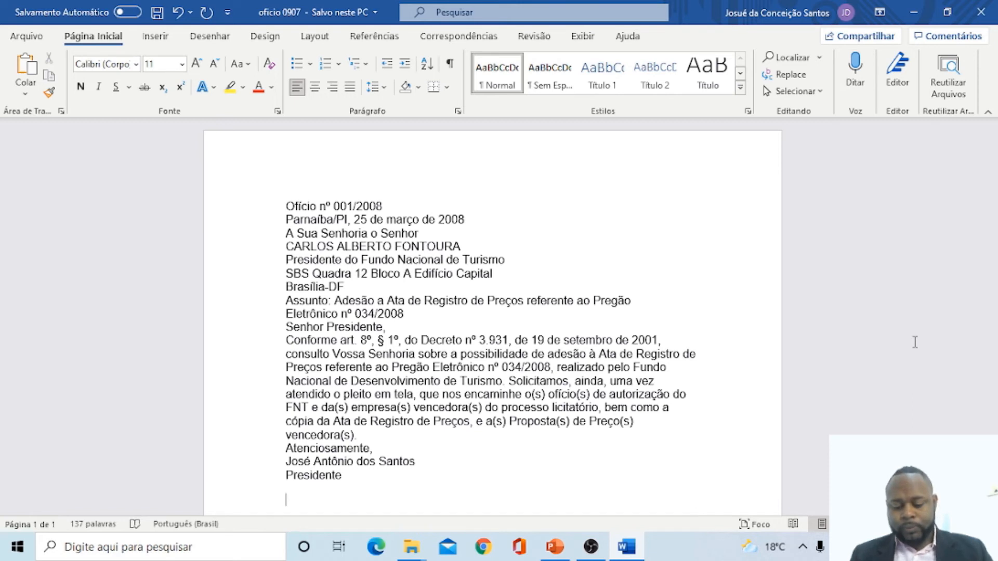
Step: Move the text cursor from below the letter up to the start of its heading line
key("Up")
key("Up")
key("Up")
key("Up")
key("Up")
key("Up")
key("Up")
key("Up")
key("Up")
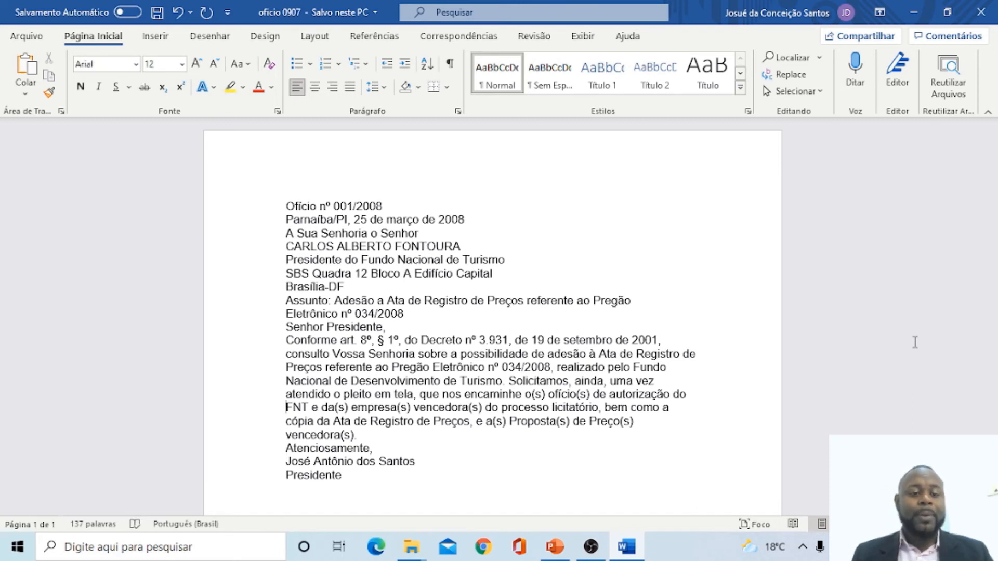
key("Up")
key("Up")
key("Up")
key("Up")
key("Up")
key("Up")
key("Up")
key("Up")
key("Up")
key("Up")
key("Up")
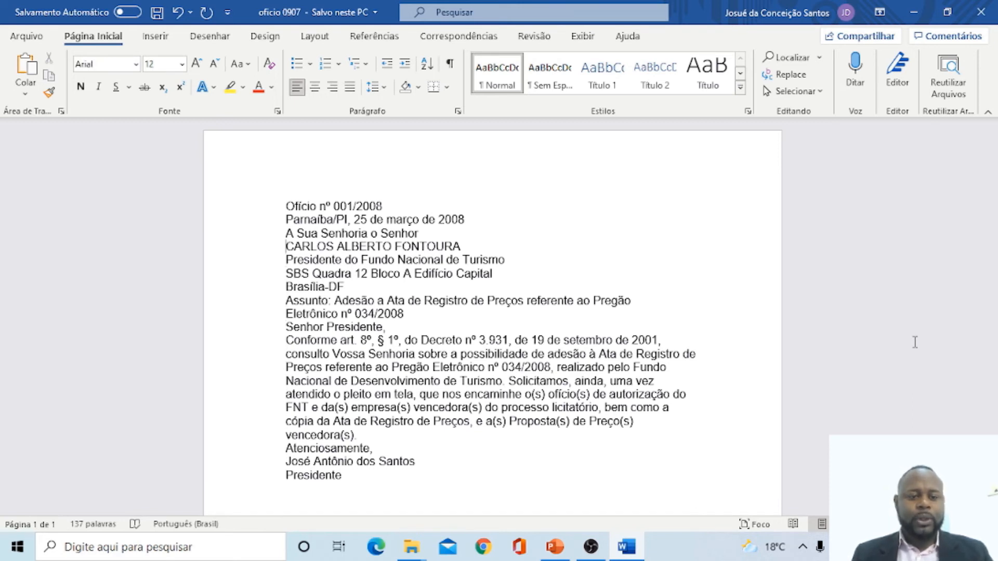
key("Up")
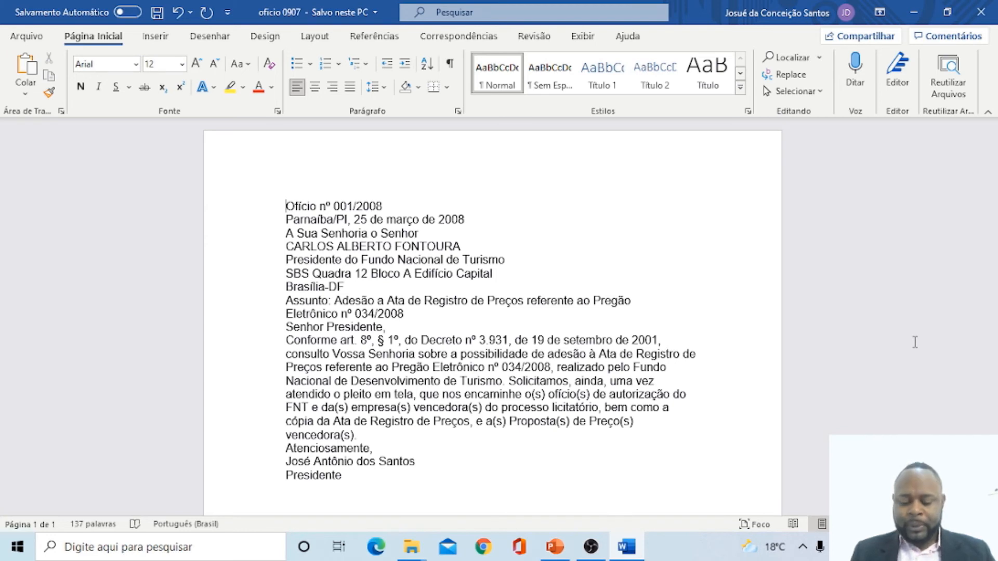
Step: Select the whole heading line "Ofício nº 001/2008" character by character from its start
key("shift+Right")
key("shift+Right")
key("shift+Right")
key("shift+Right")
key("shift+Right")
key("shift+Right")
key("shift+Right")
key("shift+Right")
key("shift+Right")
key("shift+Right")
key("shift+Right")
key("shift+Right")
key("shift+Right")
key("shift+Right")
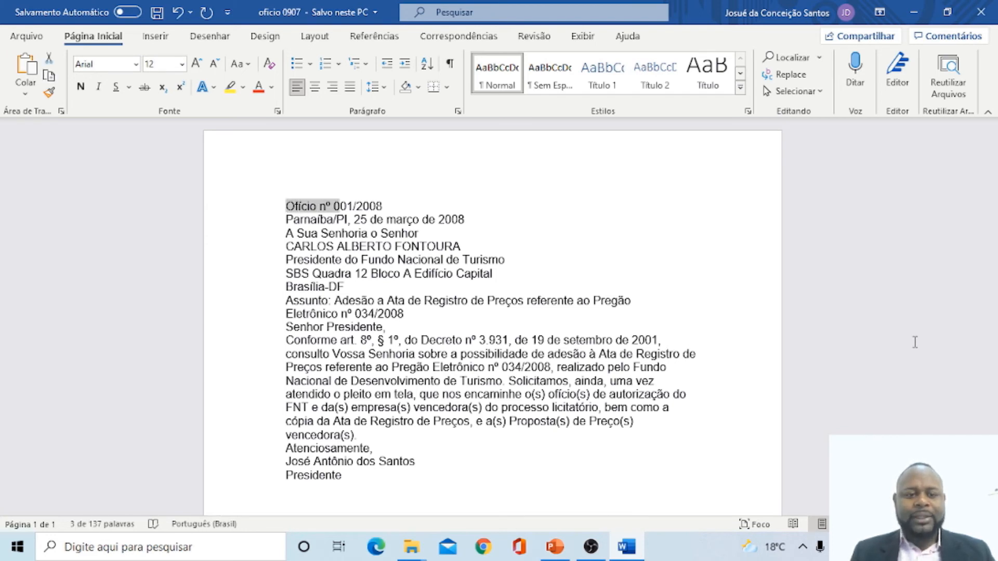
key("shift+Right")
key("shift+Right")
key("shift+Right")
key("shift+Right")
key("shift+Right")
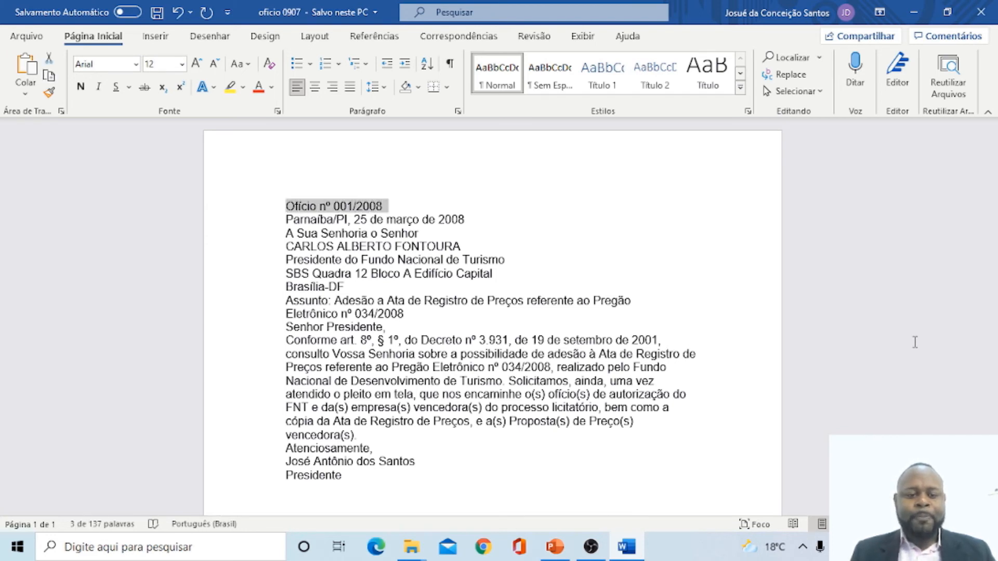
Step: Shrink the heading selection character by character back to the start of the line
key("shift+Left")
key("shift+Left")
key("shift+Left")
key("shift+Left")
key("shift+Left")
key("shift+Left")
key("shift+Left")
key("shift+Left")
key("shift+Left")
key("shift+Left")
key("shift+Left")
key("shift+Left")
key("shift+Left")
key("shift+Left")
key("shift+Left")
key("shift+Left")
key("shift+Left")
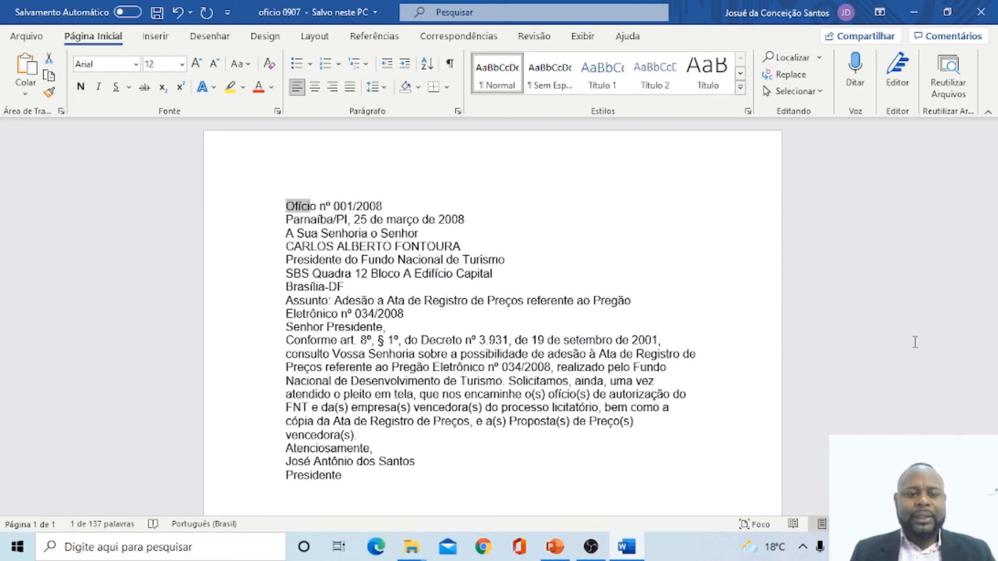
key("shift+Left")
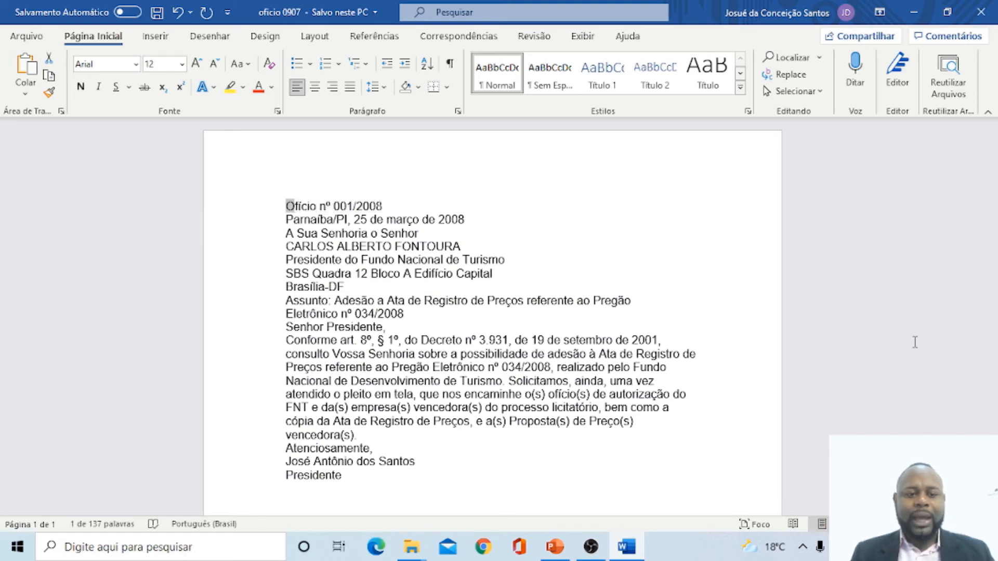
key("shift+Left")
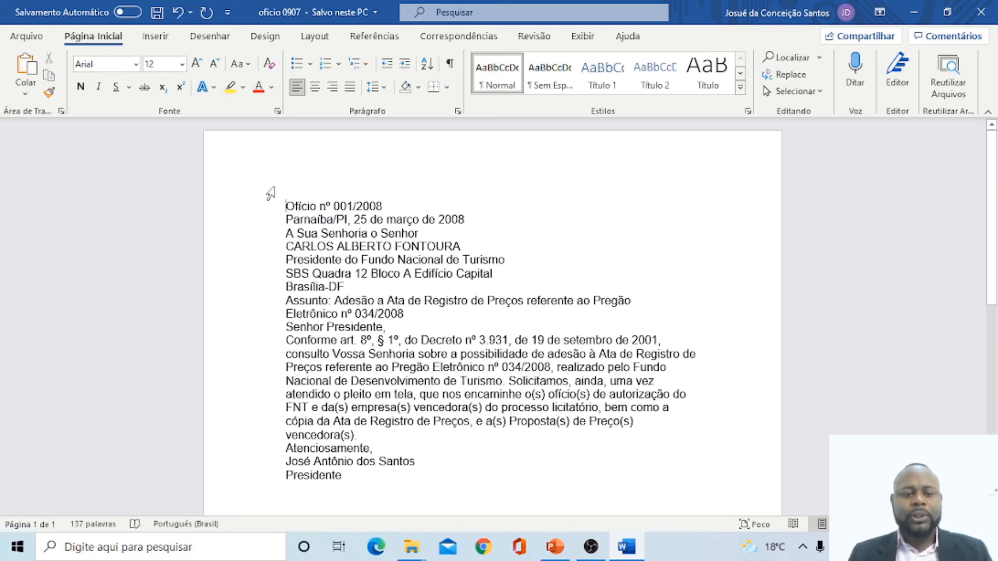
Step: Select the heading line from its end back to its start, and clear the selection with the cursor at the line's end
left_click(386, 204)
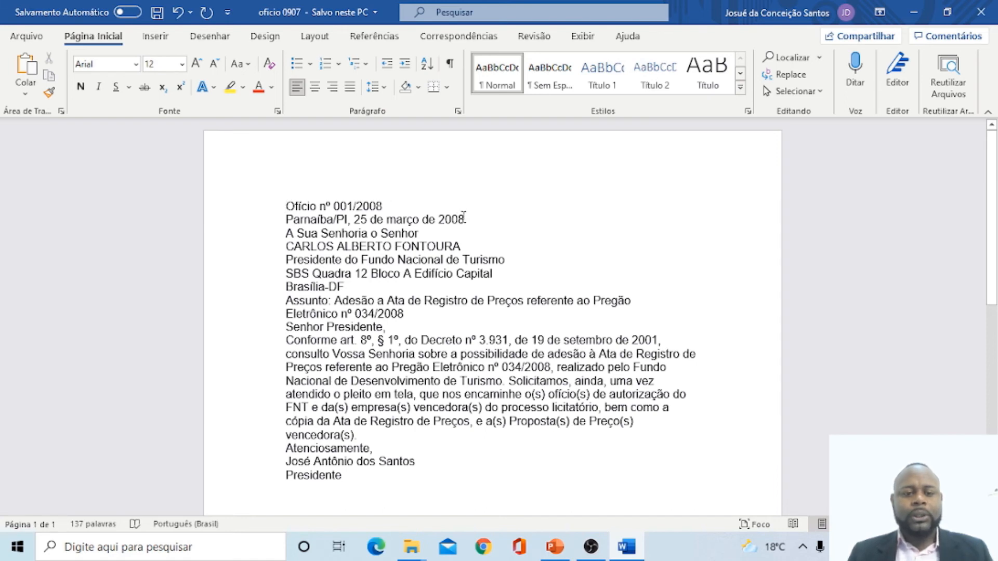
left_click_drag(383, 205, 306, 205)
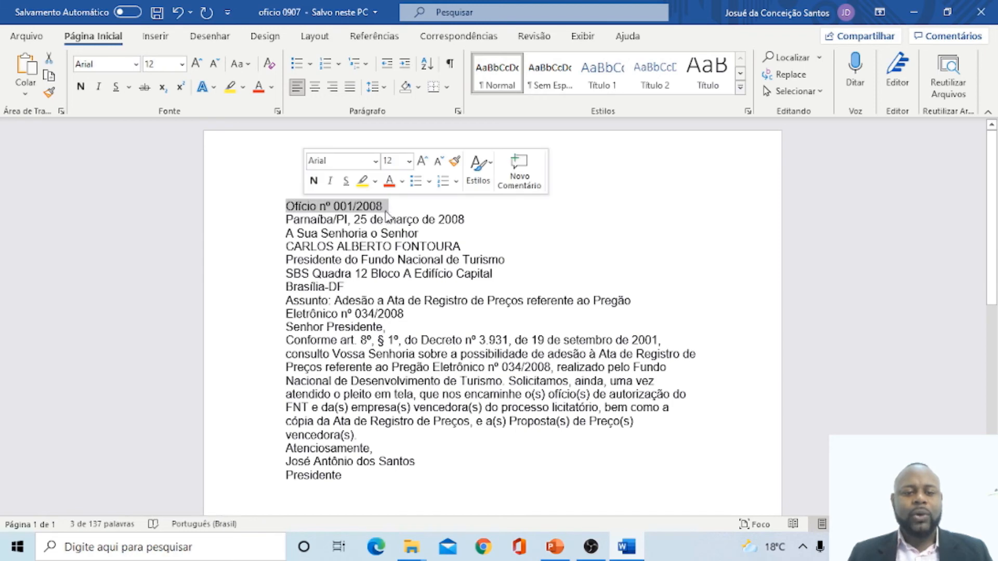
left_click(501, 211)
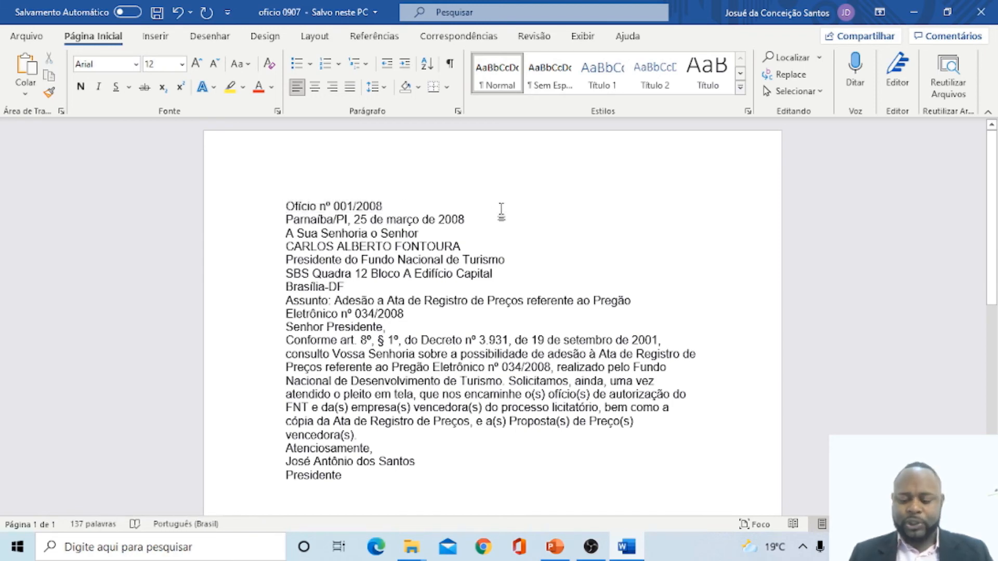
Step: Extend a selection backwards from the end of the heading character by character, and deselect it
key("shift+Left")
key("shift+Left")
key("shift+Left")
key("shift+Left")
key("shift+Left")
key("shift+Left")
key("shift+Left")
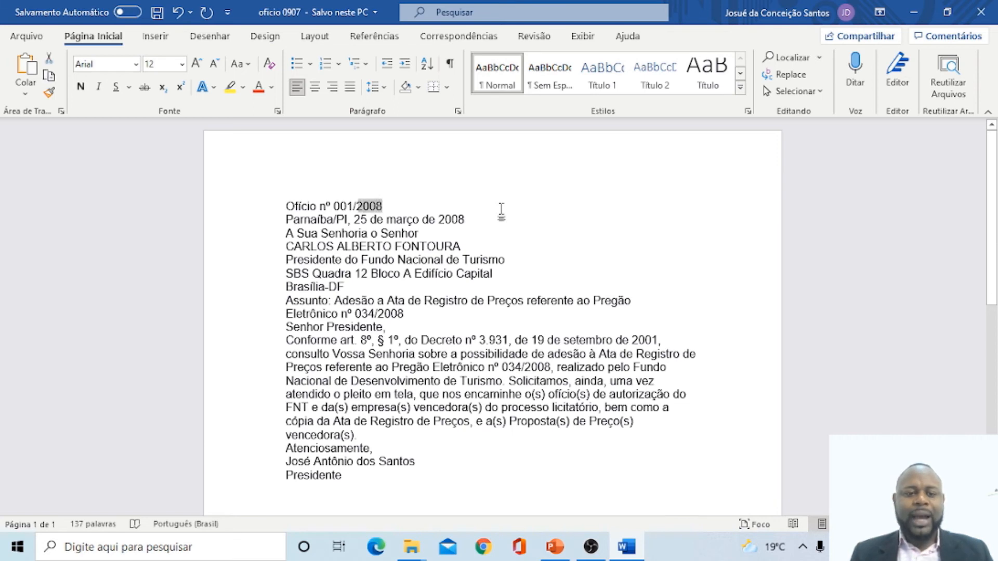
key("shift+Left")
key("shift+Left")
key("shift+Left")
key("shift+Left")
key("shift+Left")
key("shift+Left")
key("shift+Left")
key("shift+Left")
key("shift+Left")
key("shift+Left")
key("shift+Left")
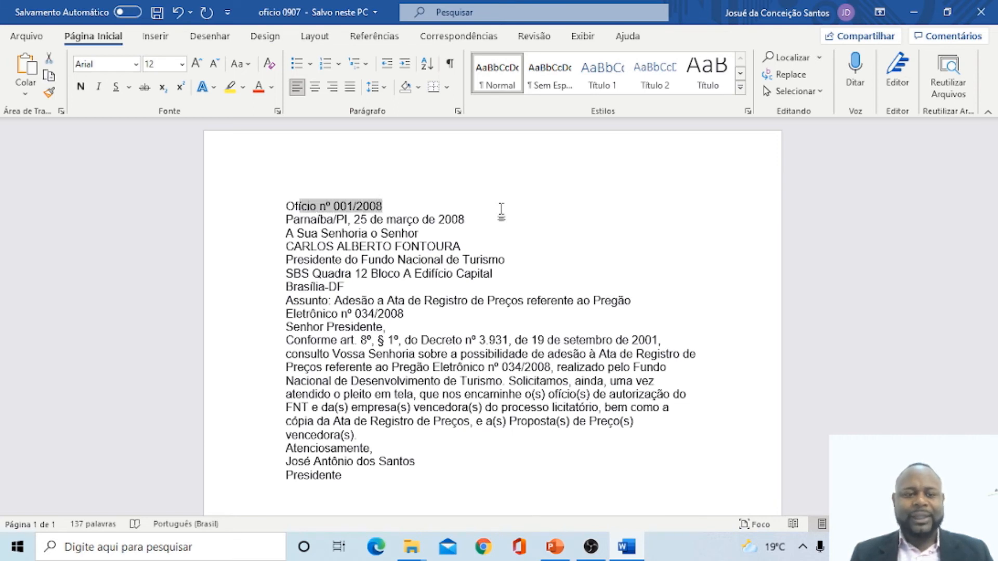
key("shift+Right")
key("shift+Right")
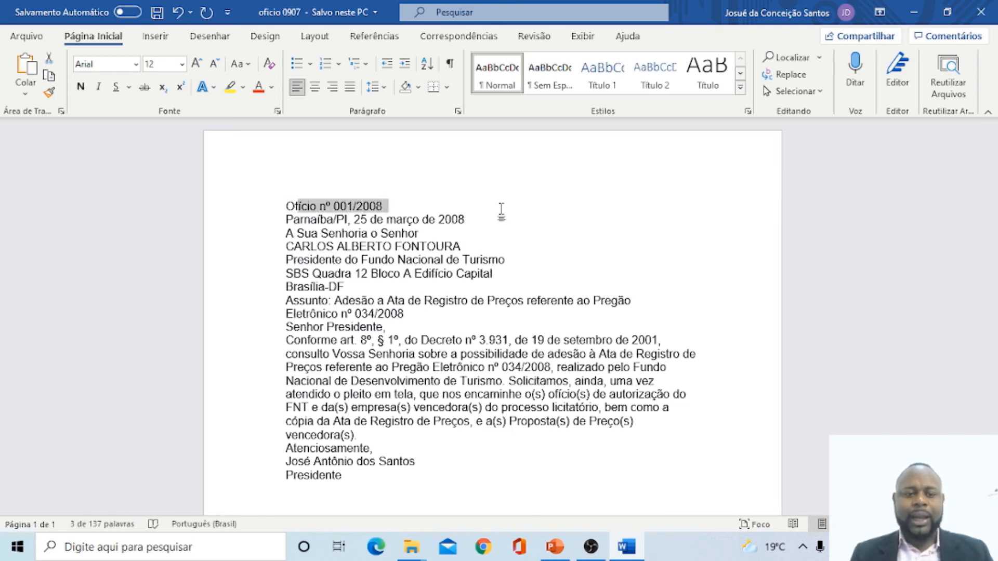
key("Right")
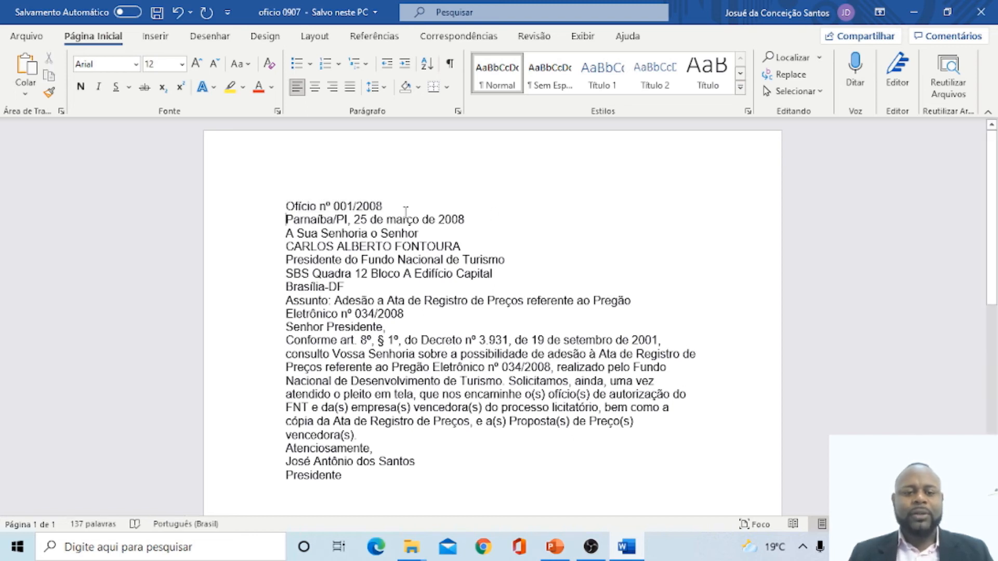
Step: Select the full heading line in one sweep, and deselect it by placing the cursor after "A Sua Senhoria o Senhor"
left_click(387, 205)
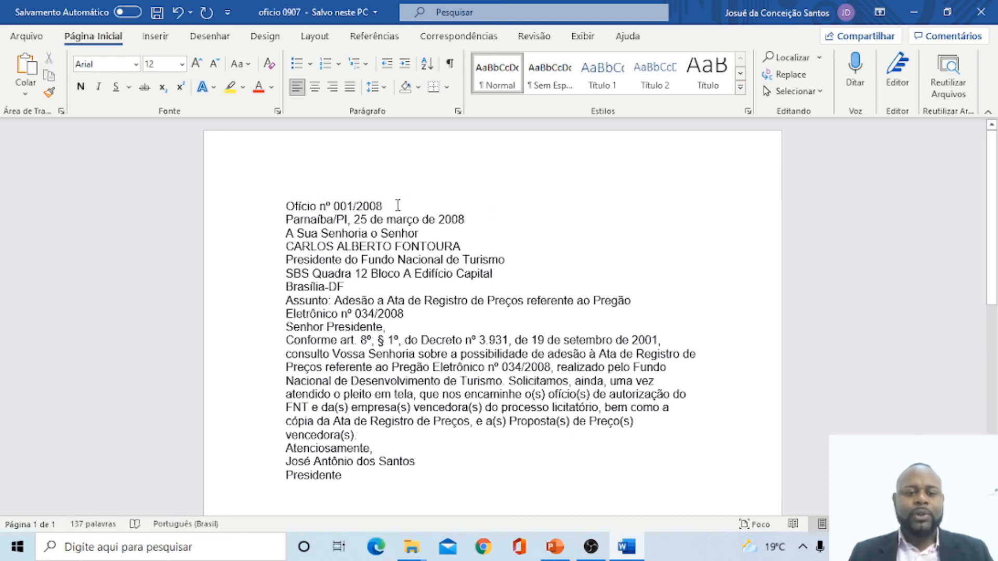
left_click_drag(384, 207, 305, 210)
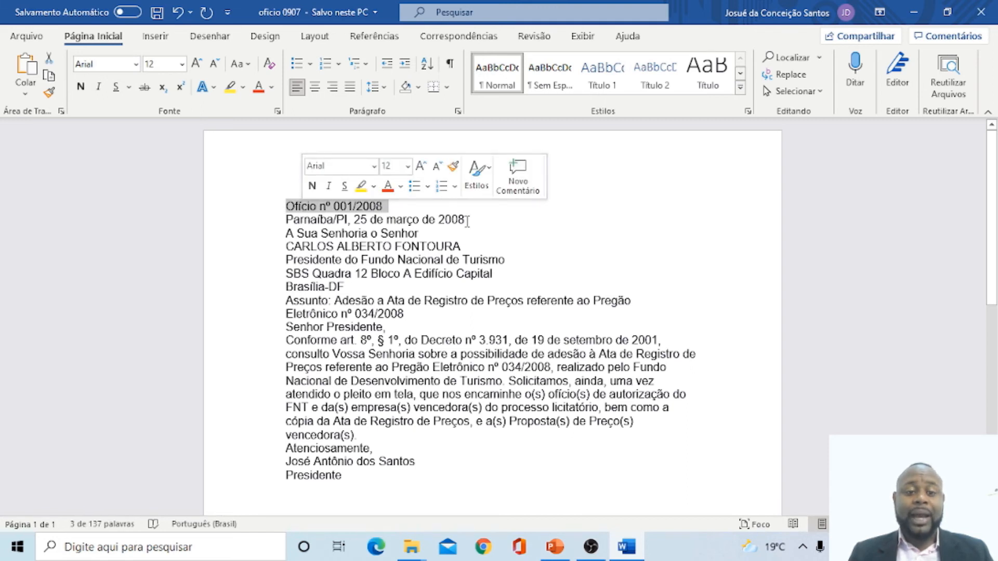
left_click(434, 232)
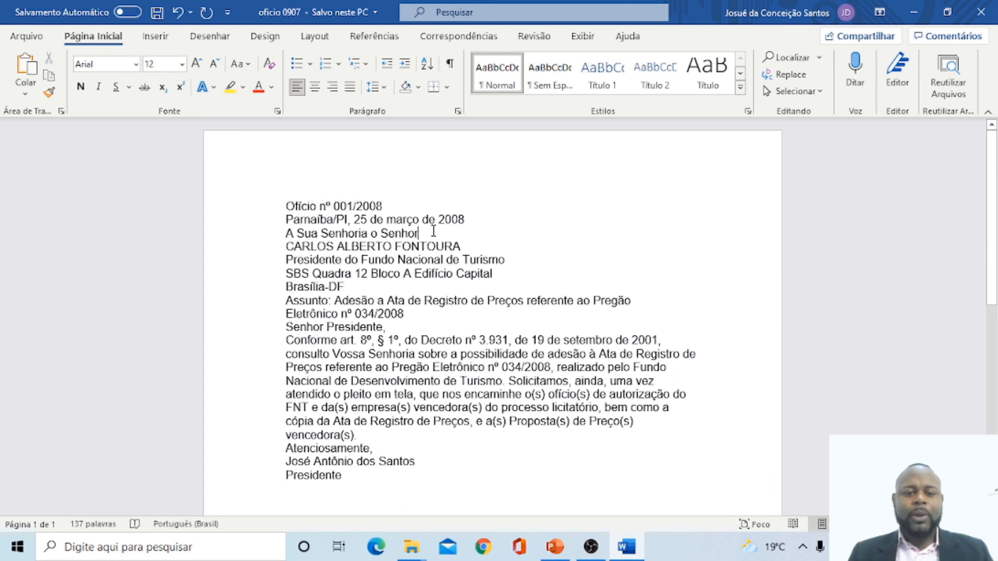
Step: Insert a blank line after the heading "Ofício nº 001/2008" and another after the place and date line
left_click(399, 203)
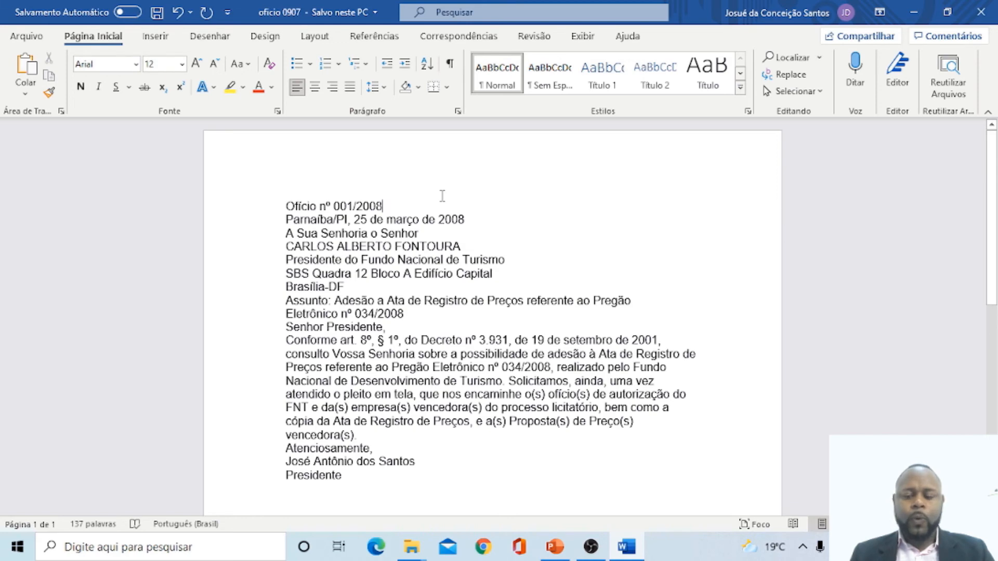
key("Return")
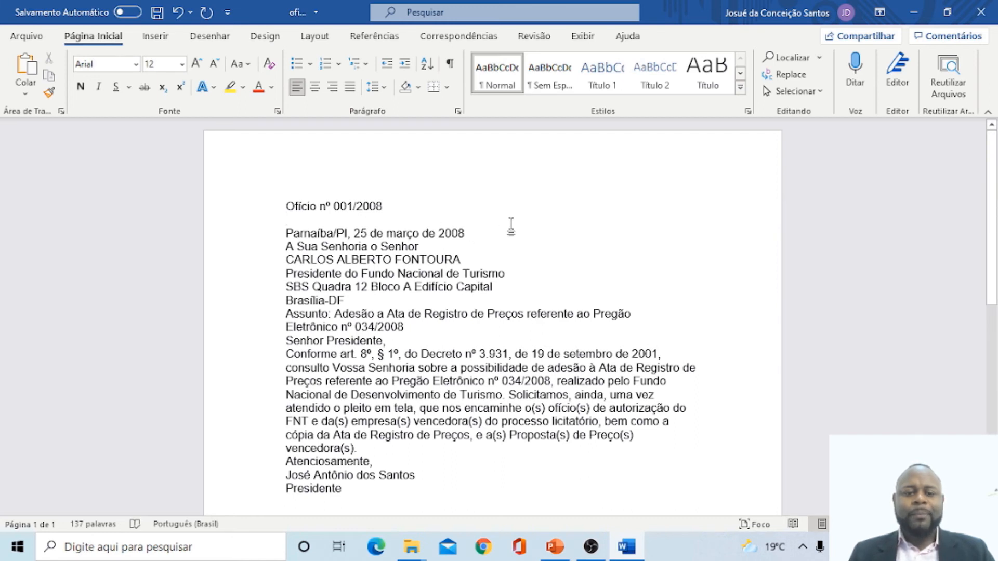
left_click(474, 232)
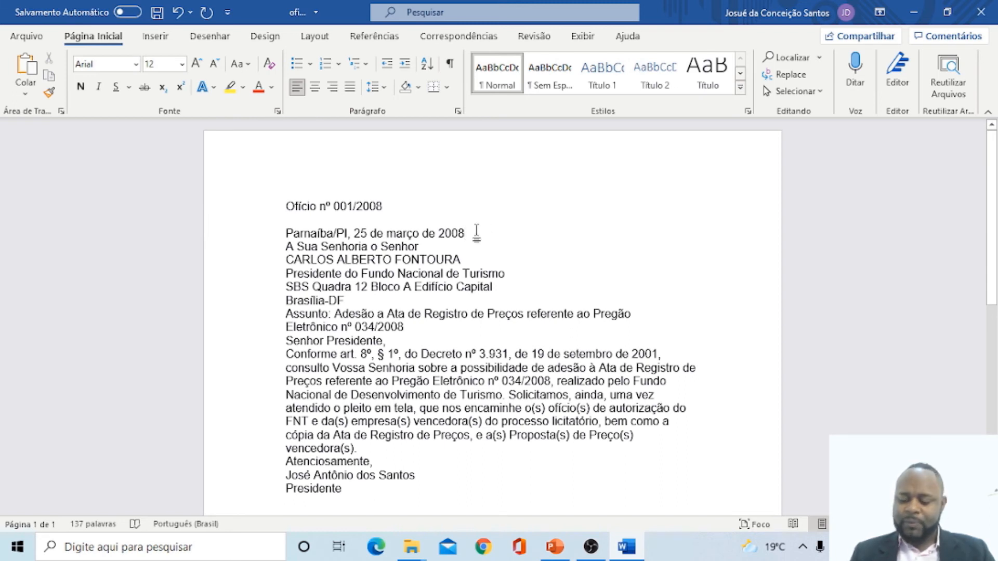
key("Return")
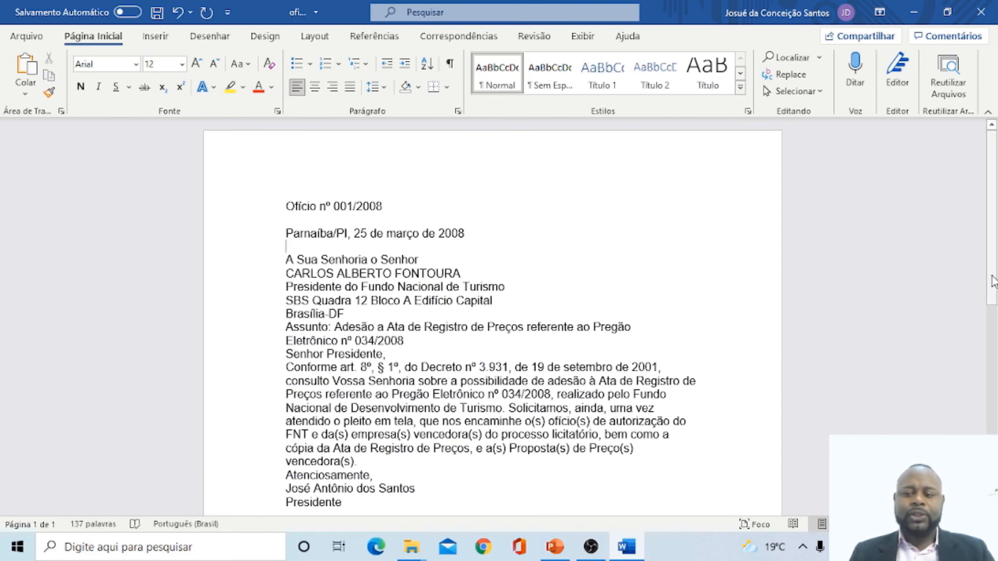
Step: Insert two blank lines after "Brasília-DF" to separate the recipient block from the subject
left_click_drag(993, 281, 993, 309)
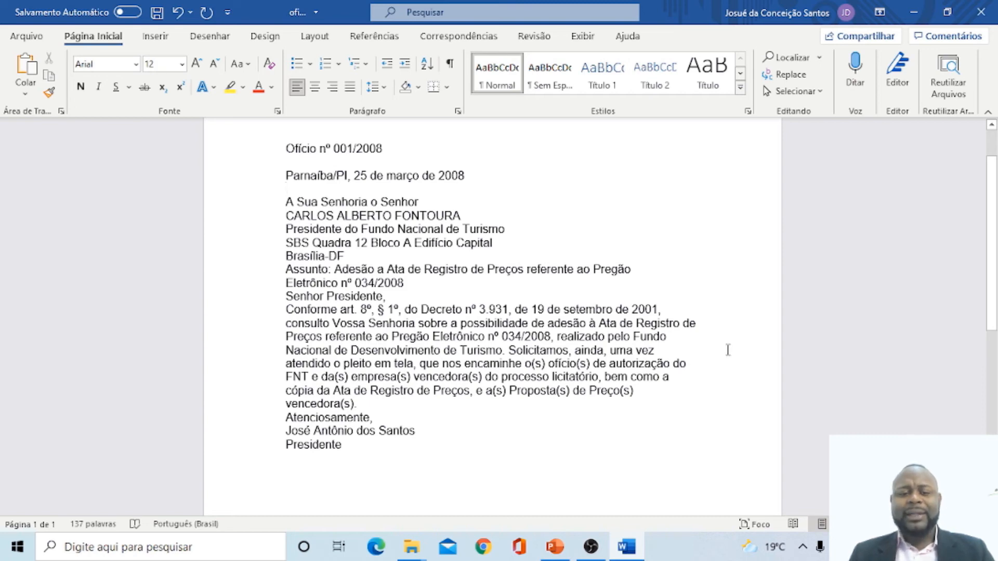
left_click(952, 524)
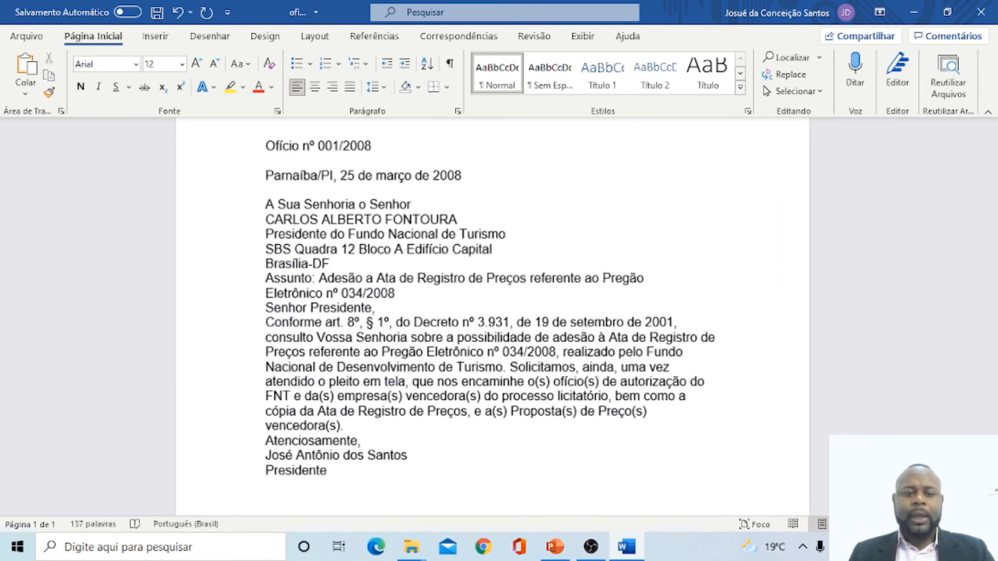
left_click(952, 524)
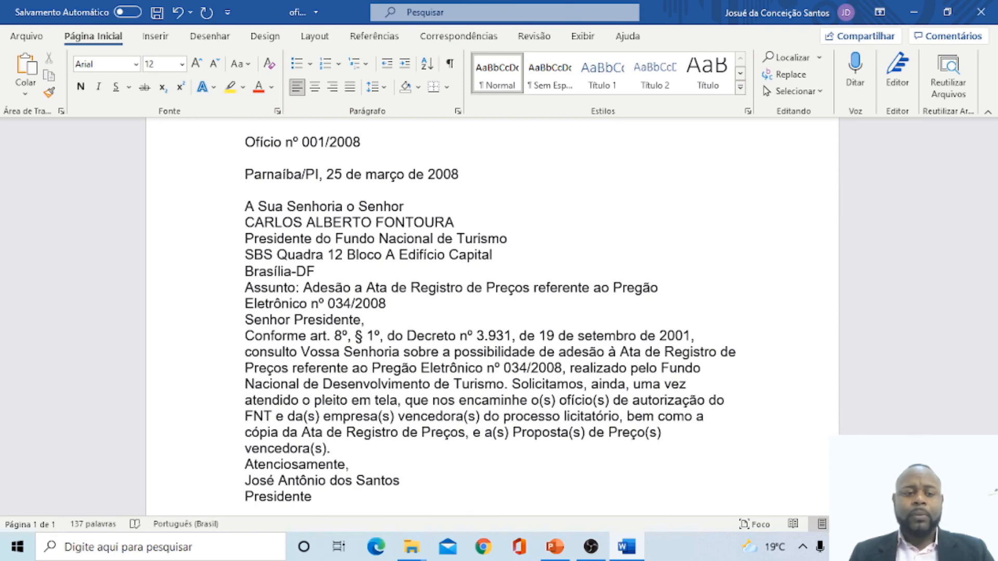
scroll(658, 399, "down", 1, "ctrl")
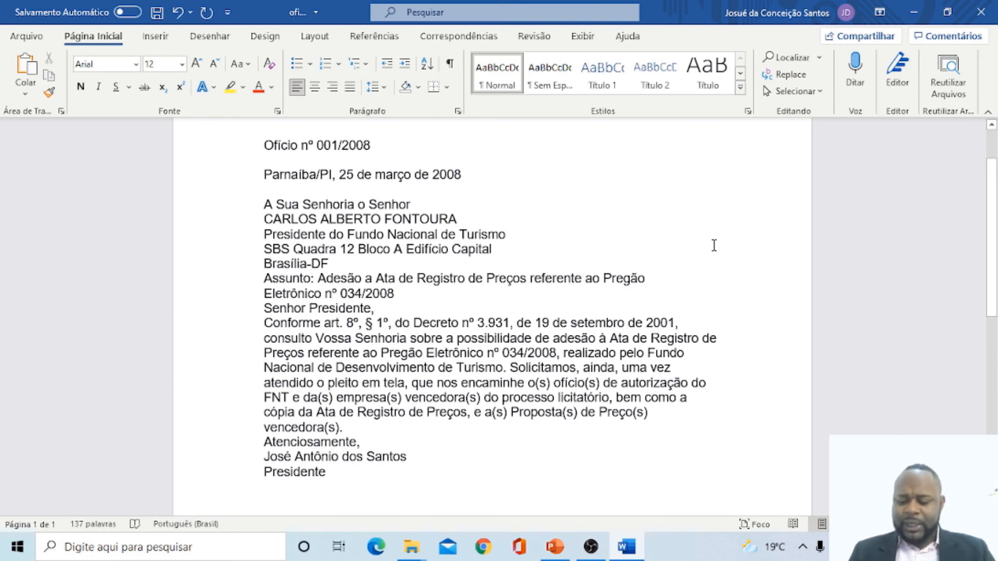
key("Down")
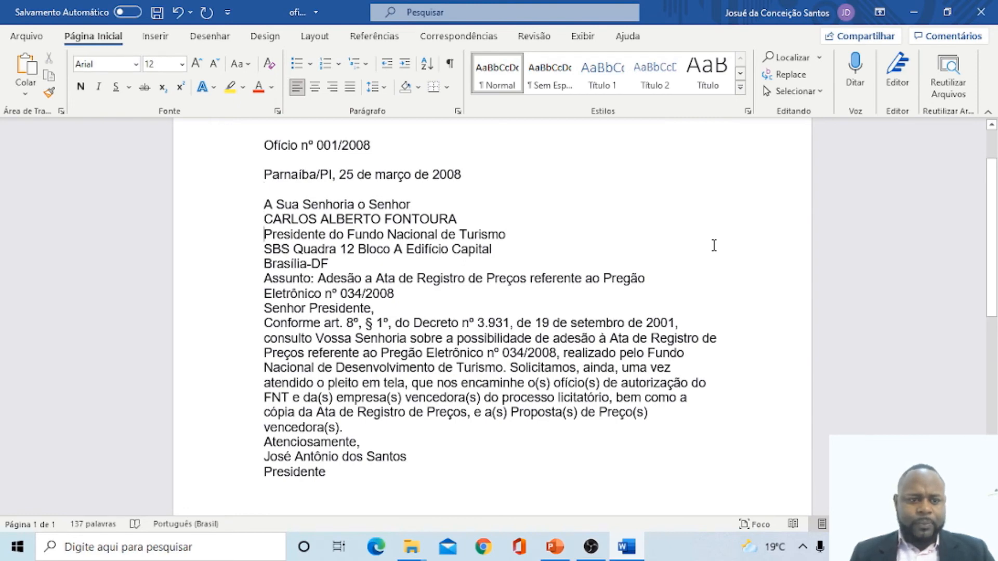
key("Down")
key("Down")
key("Right")
key("Right")
key("Right")
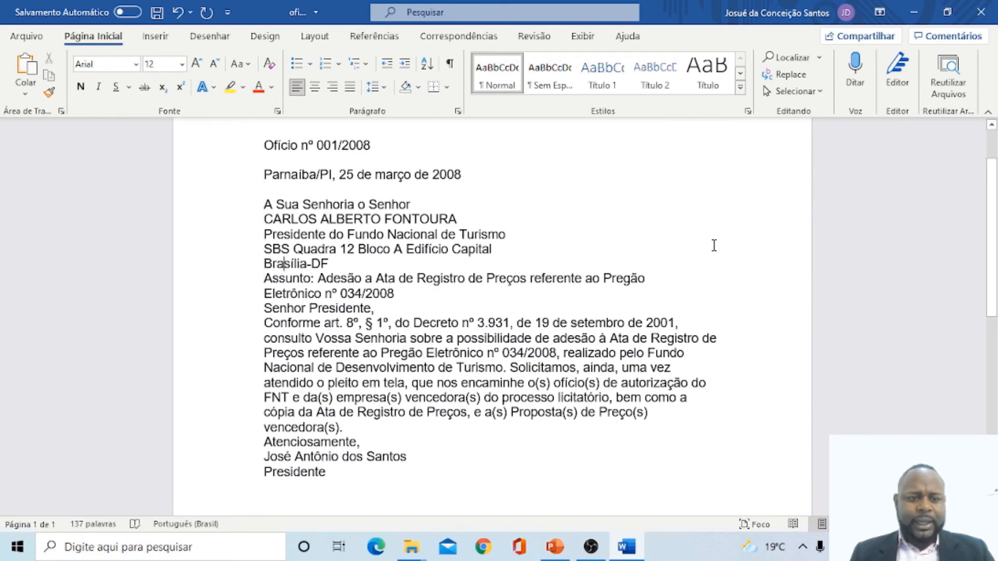
key("Right")
key("Right")
key("Right")
key("Right")
key("Right")
key("Right")
key("Right")
key("Right")
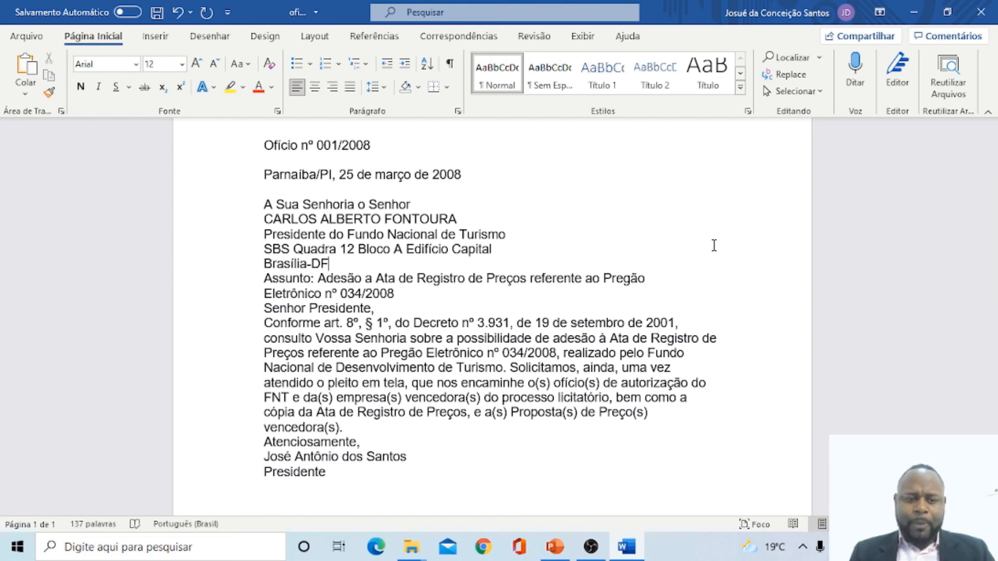
key("Return")
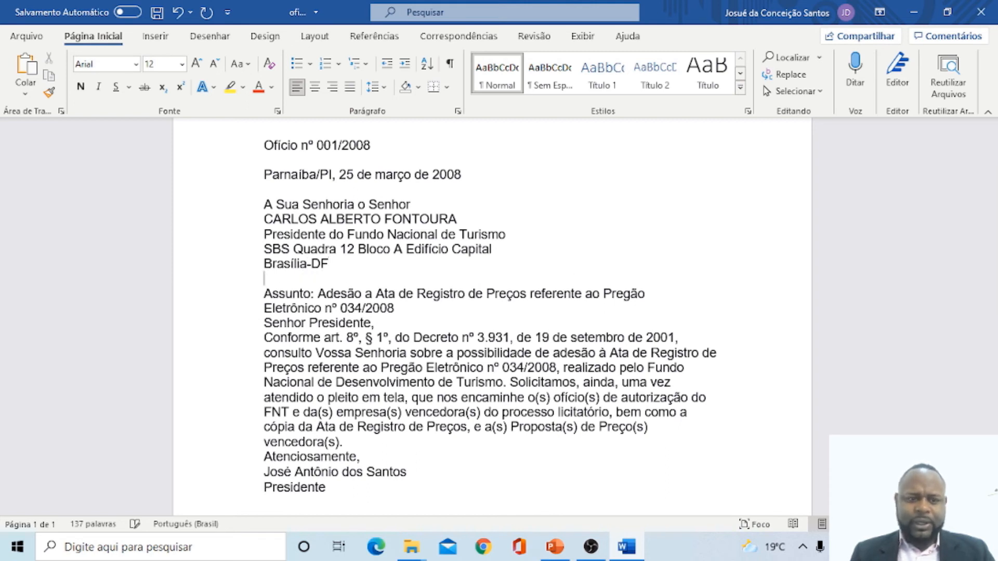
key("Return")
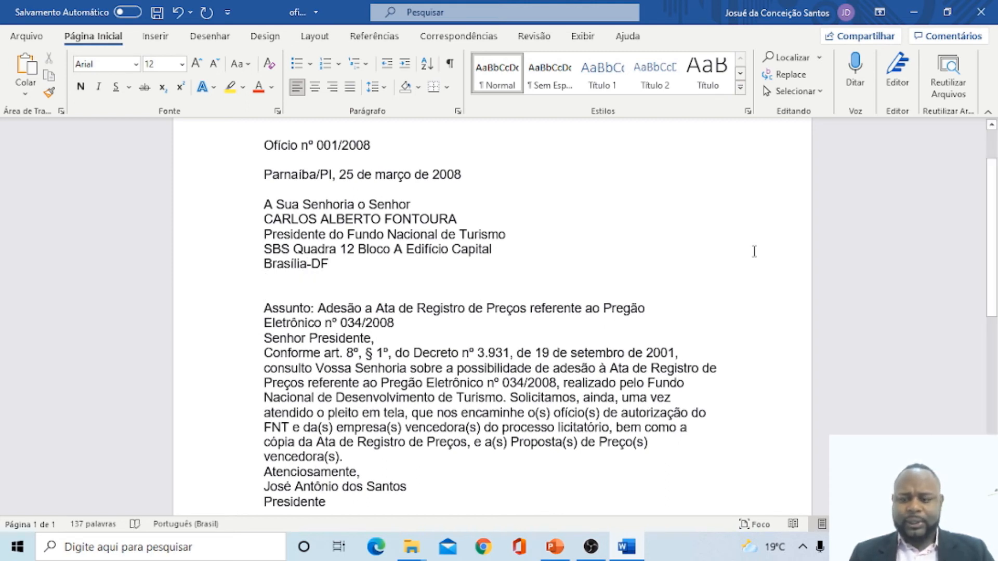
Step: Insert a blank line after the subject paragraph and another after "Senhor Presidente,"
scroll(773, 330, "down", 2, "ctrl")
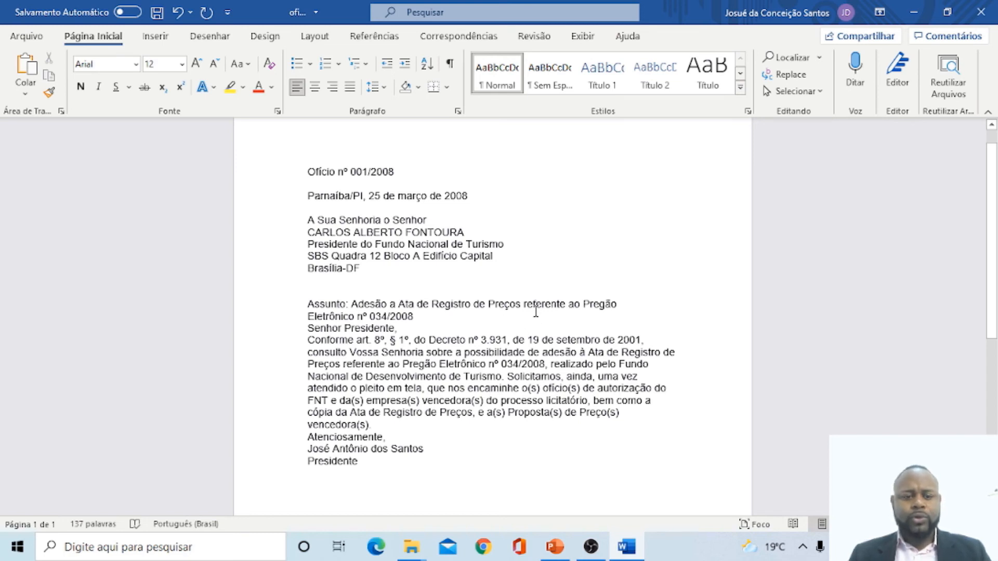
left_click(418, 315)
key("Return")
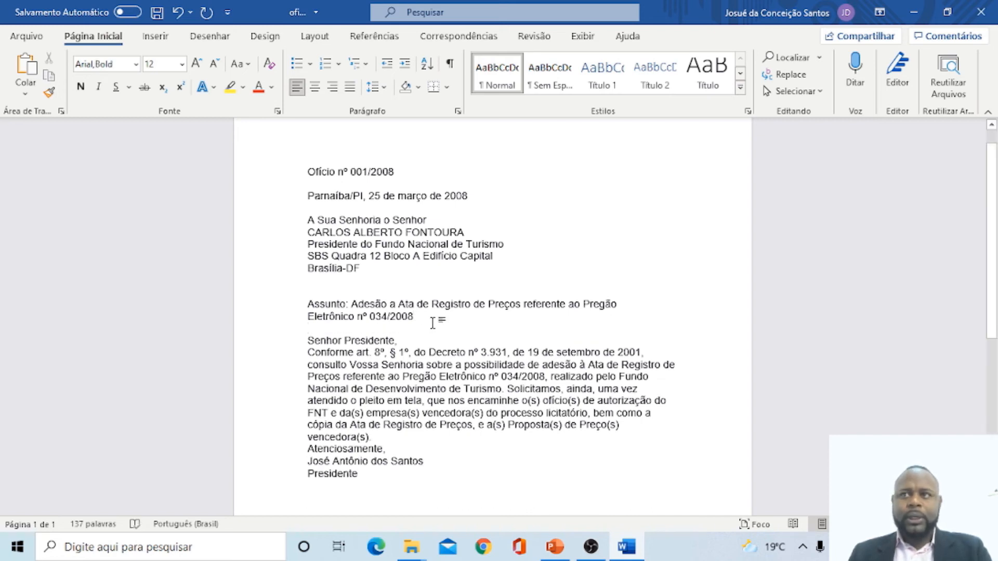
left_click(404, 340)
key("Return")
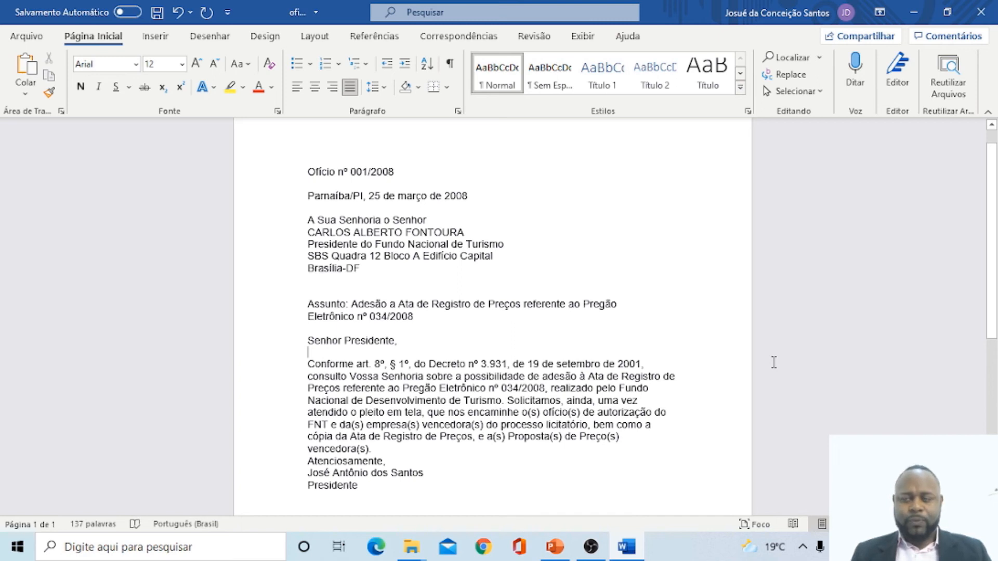
Step: Split the body text before "Solicitamos, ainda" into a new paragraph preceded by a blank line, and remove its leading space
key("Down")
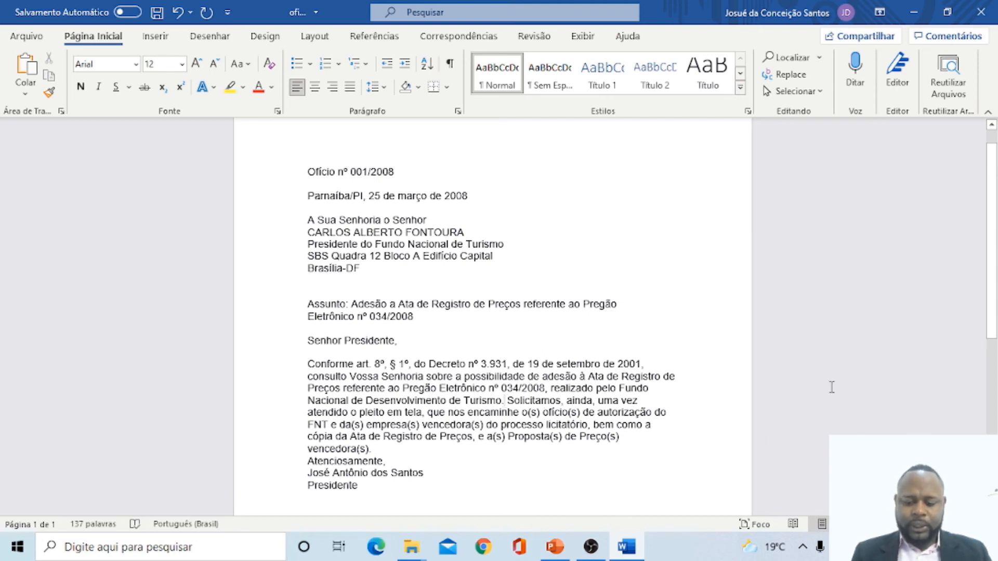
key("Return")
key("Return")
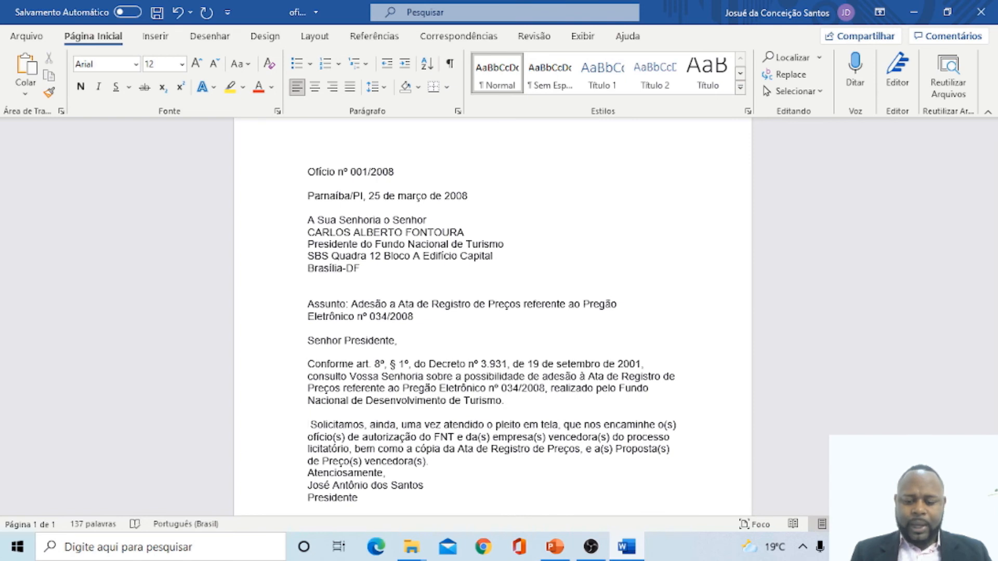
key("Delete")
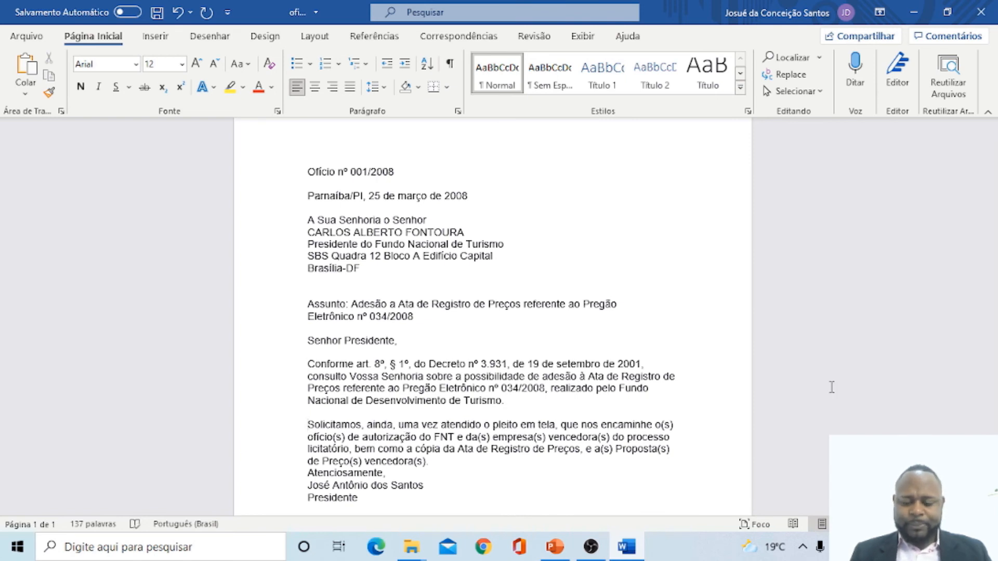
Step: Insert a blank line between the last body paragraph and "Atenciosamente,"
scroll(691, 420, "down", 2)
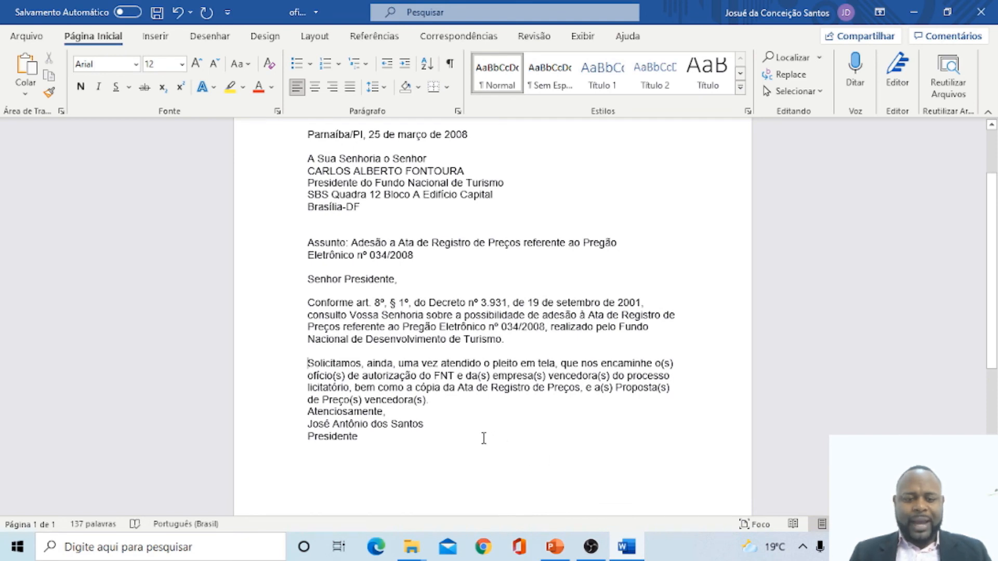
left_click(435, 400)
key("Return")
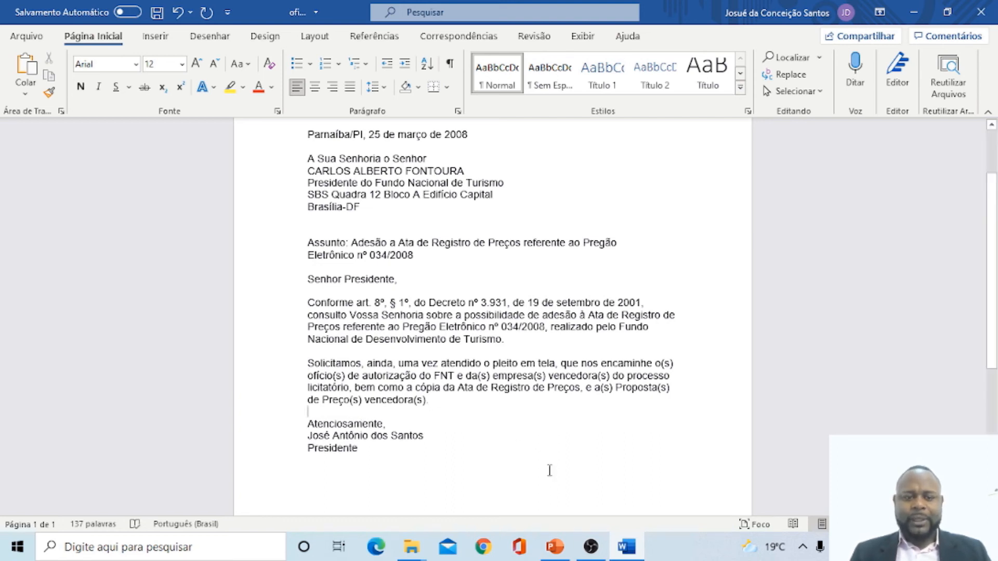
Step: Right-align the place and date line "Parnaíba/PI, 25 de março de 2008"
scroll(551, 471, "up", 2)
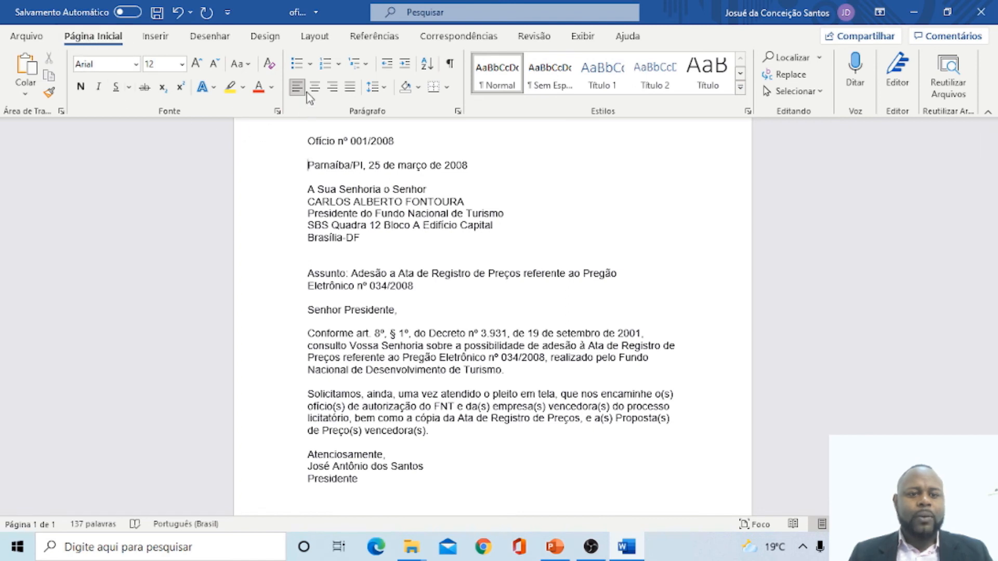
left_click(333, 87)
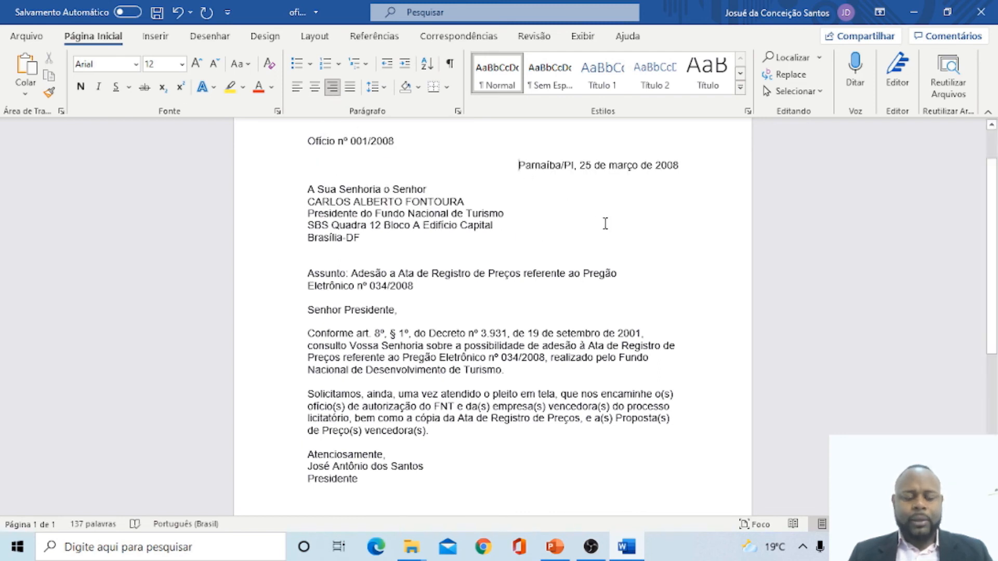
Step: Select the place and date line character by character from start to end, and clear the selection
key("shift+Right")
key("shift+Right")
key("shift+Right")
key("shift+Right")
key("shift+Right")
key("shift+Right")
key("shift+Right")
key("shift+Right")
key("shift+Right")
key("shift+Right")
key("shift+Right")
key("shift+Right")
key("shift+Right")
key("shift+Right")
key("shift+Right")
key("shift+Right")
key("shift+Right")
key("shift+Right")
key("shift+Right")
key("shift+Right")
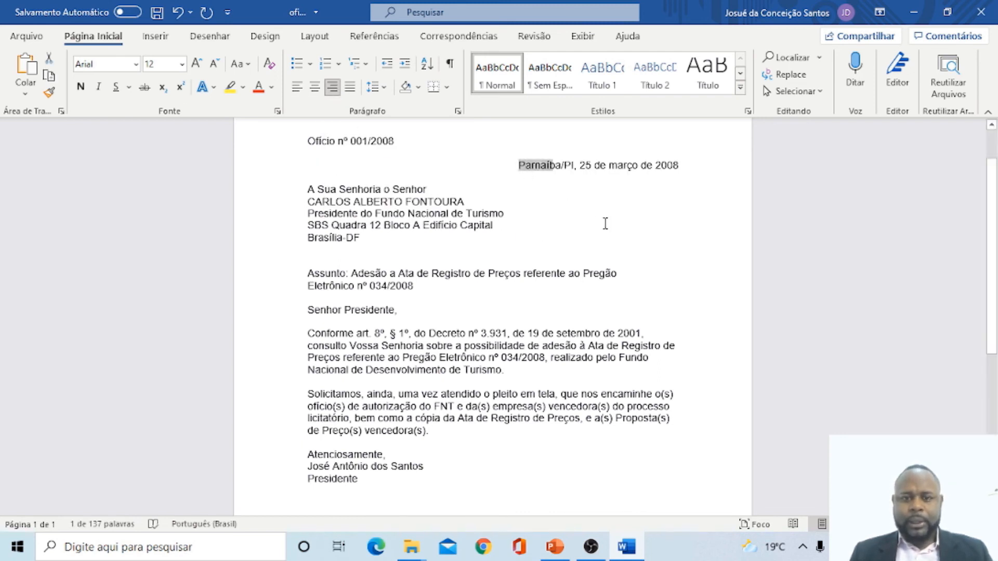
key("shift+Right")
key("shift+Right")
key("shift+Right")
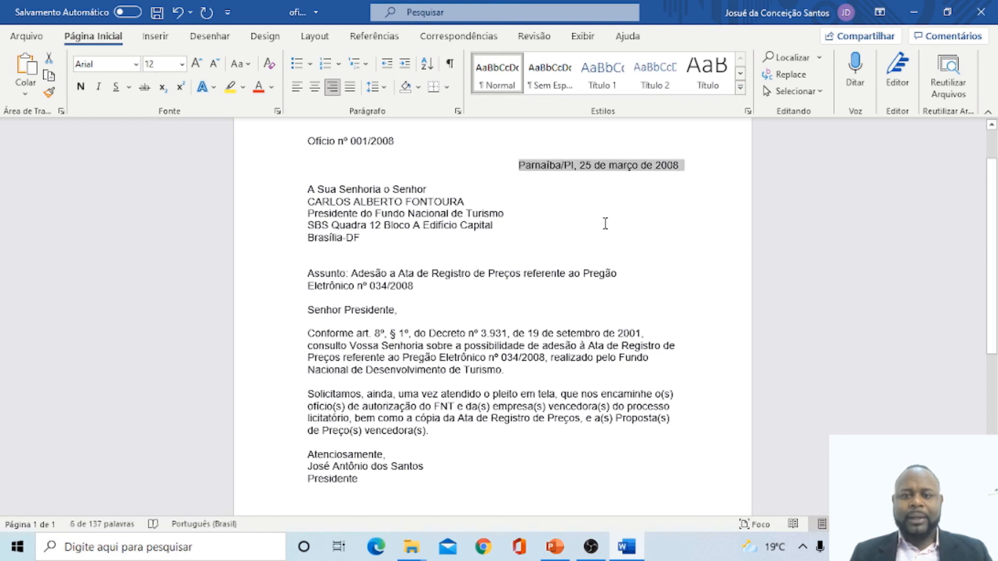
left_click(565, 167)
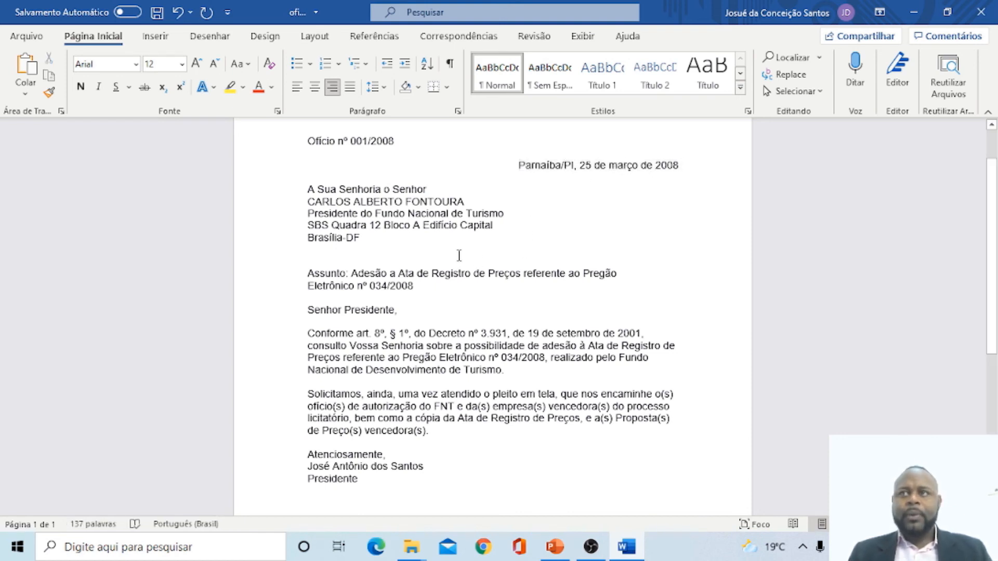
Step: Center the whole two-line subject paragraph starting with "Assunto:", and deselect it
left_click(420, 286)
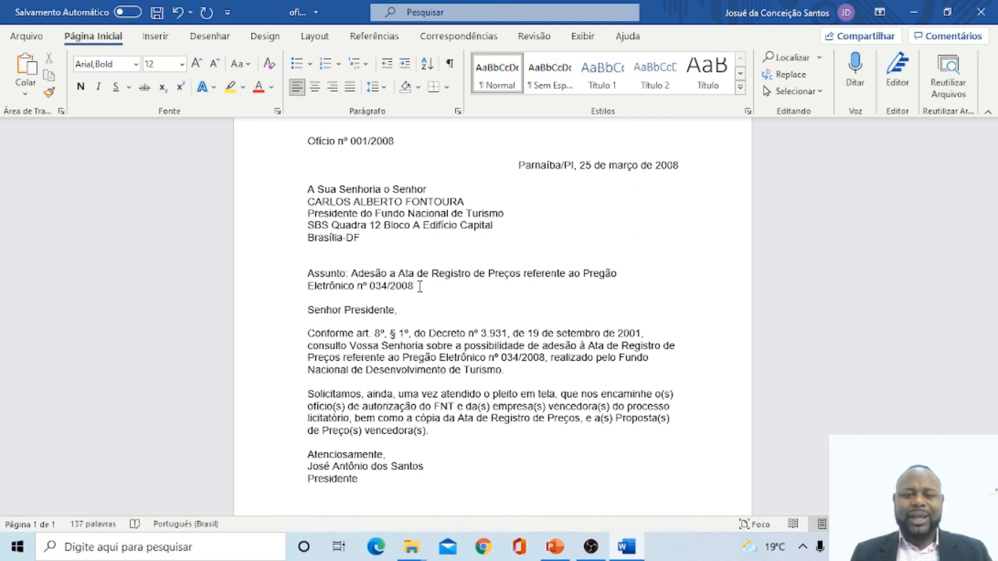
key("shift+Up")
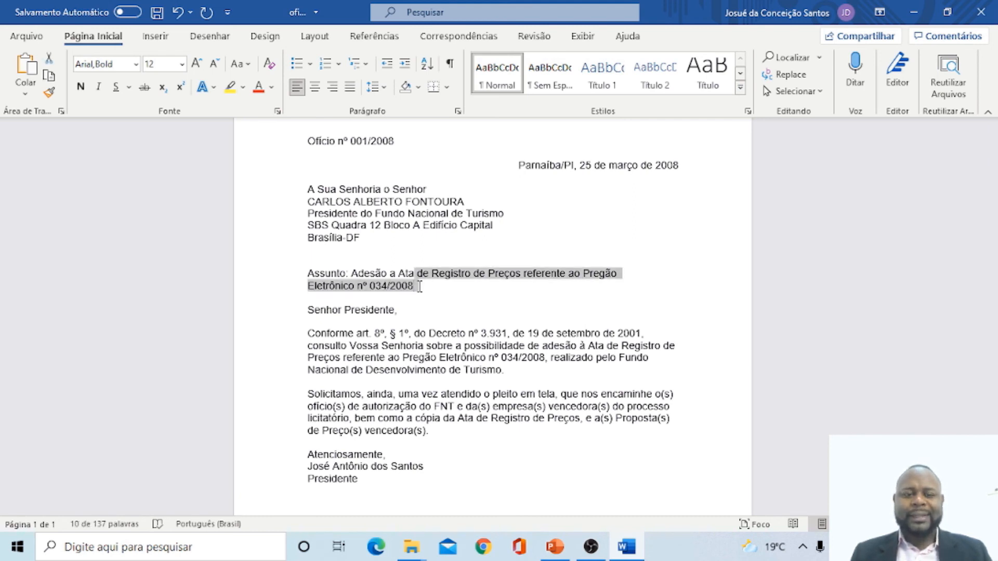
key("shift+Left")
key("shift+Left")
key("shift+Left")
key("shift+Left")
key("shift+Left")
key("shift+Left")
key("shift+Left")
key("shift+Left")
key("shift+Left")
key("shift+Left")
key("shift+Left")
key("shift+Left")
key("shift+Left")
key("shift+Left")
key("shift+Left")
key("shift+Left")
key("shift+Left")
key("shift+Left")
key("shift+Left")
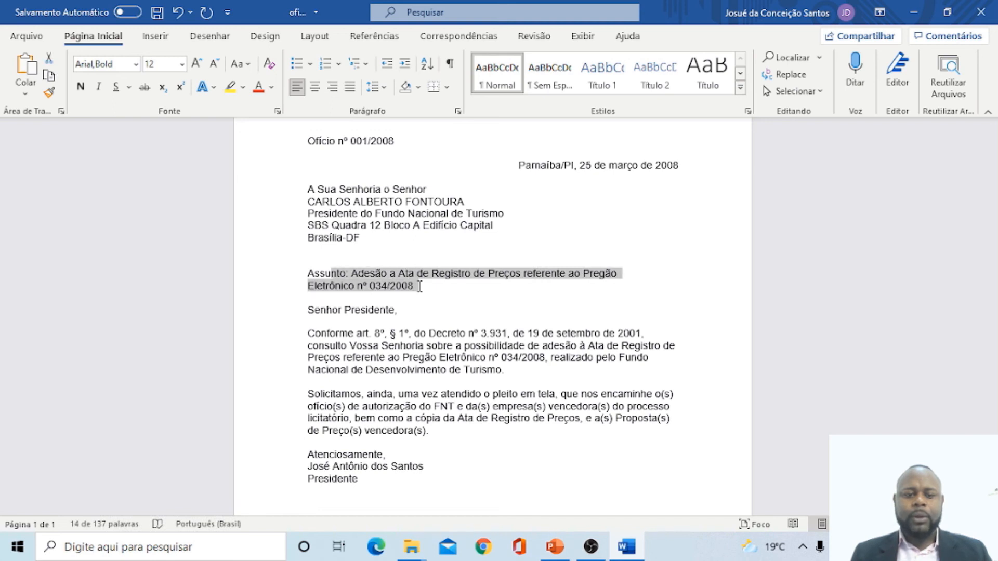
key("shift+Left")
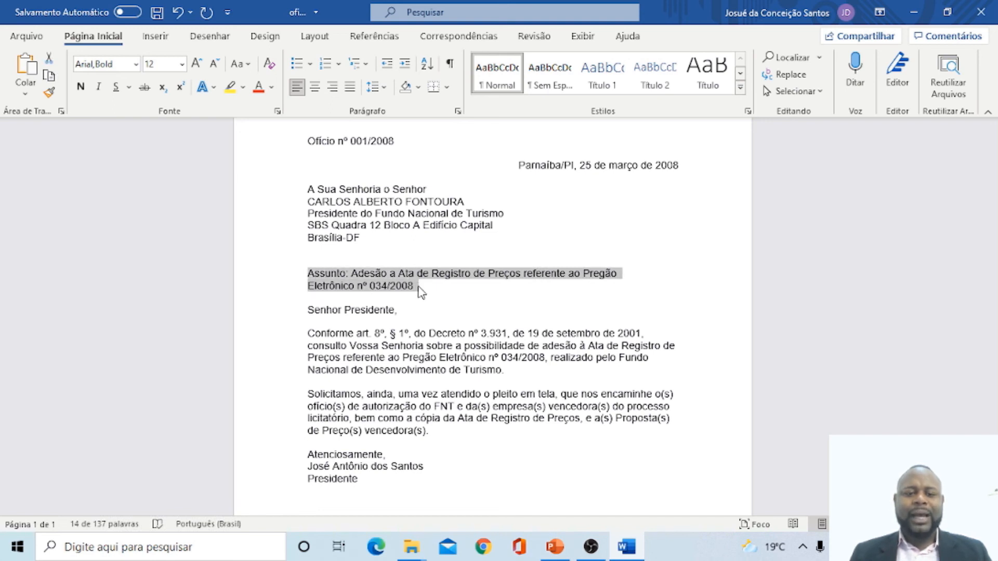
left_click_drag(420, 290, 299, 273)
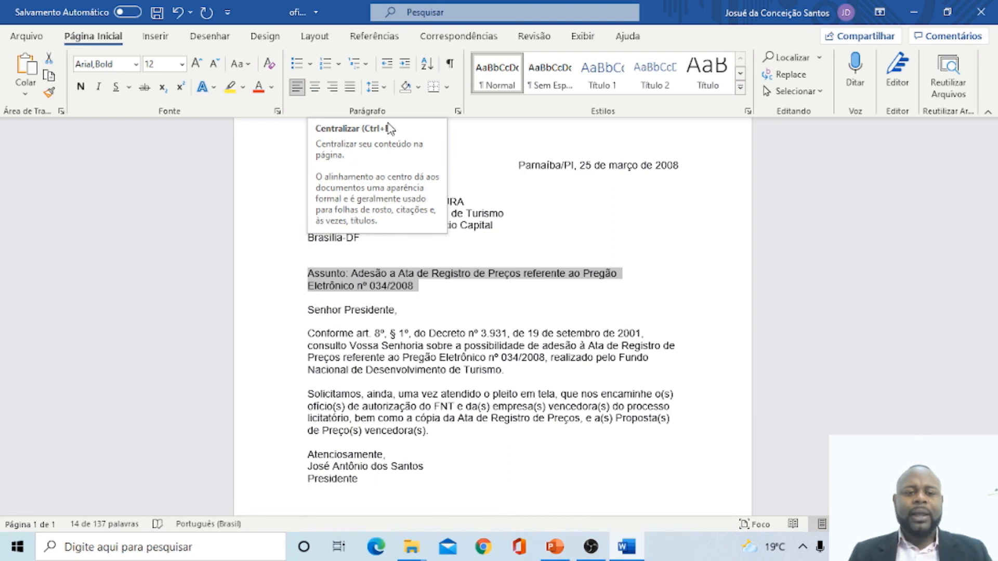
left_click(315, 88)
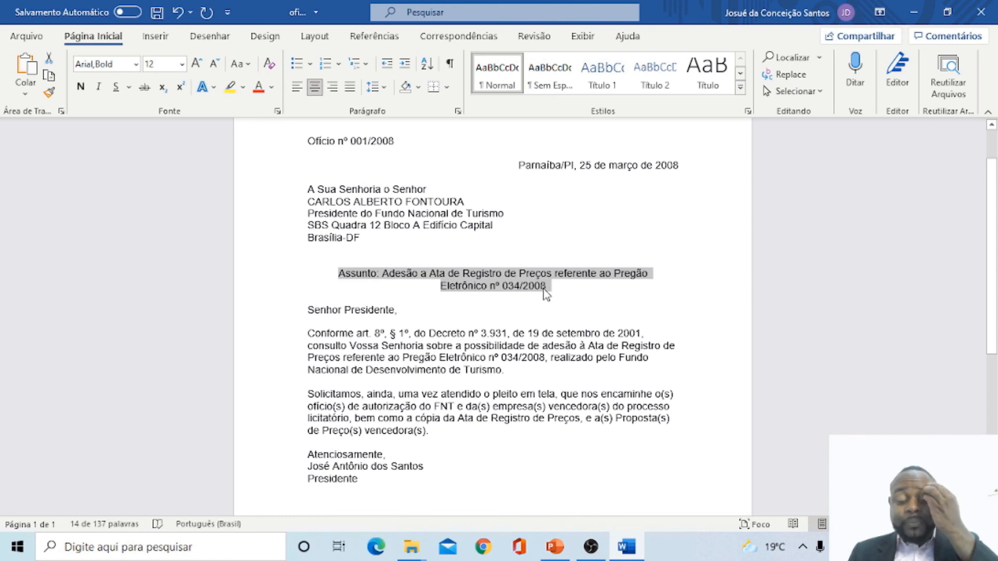
left_click(508, 287)
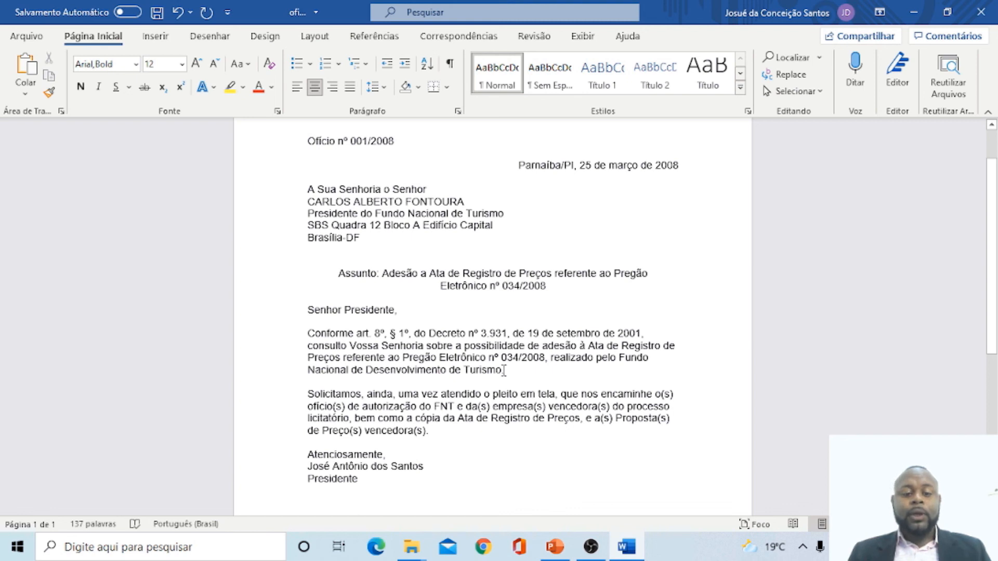
Step: Justify both body paragraphs, the one starting "Conforme art. 8º" and the one starting "Solicitamos, ainda"
left_click_drag(505, 370, 314, 333)
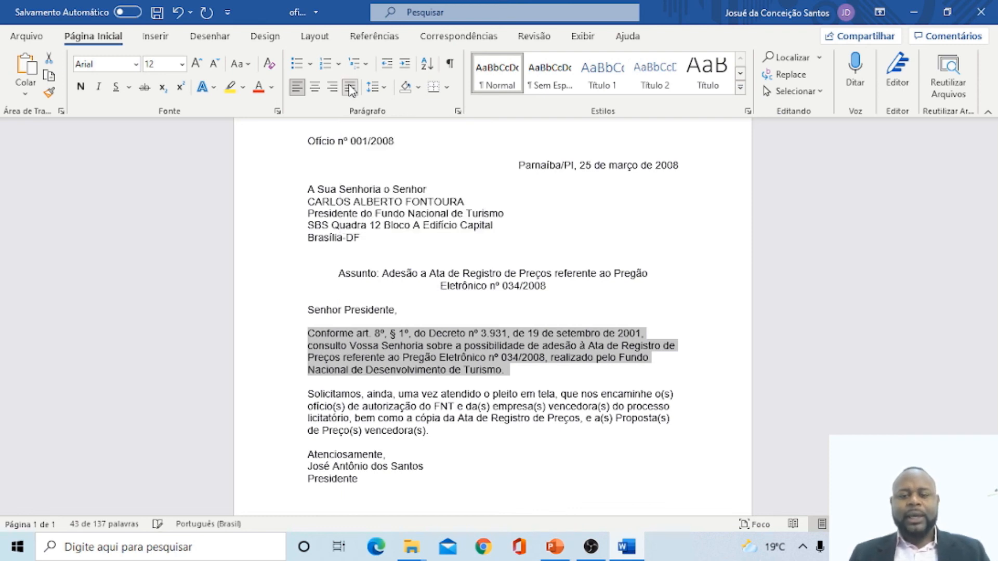
left_click(351, 90)
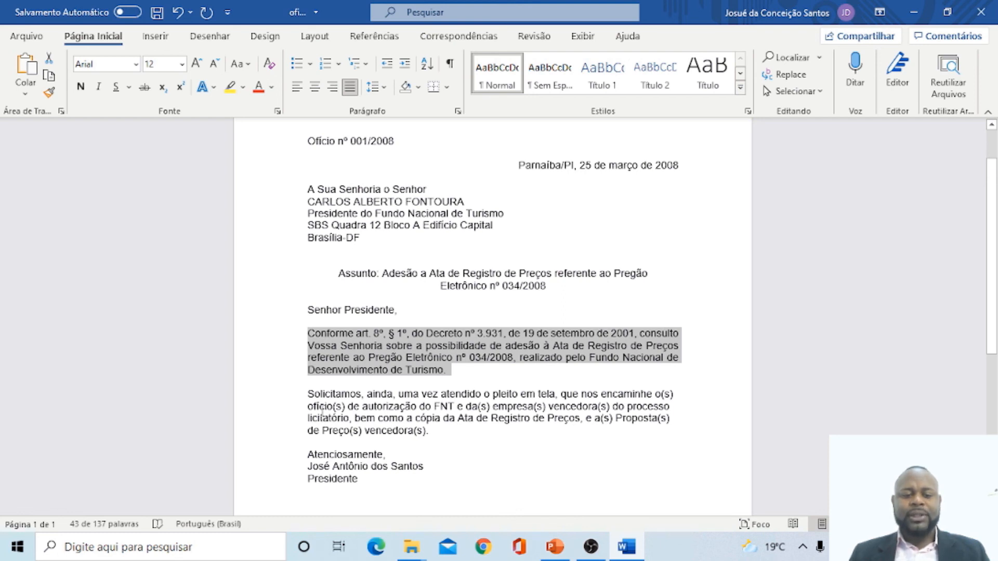
left_click(310, 394)
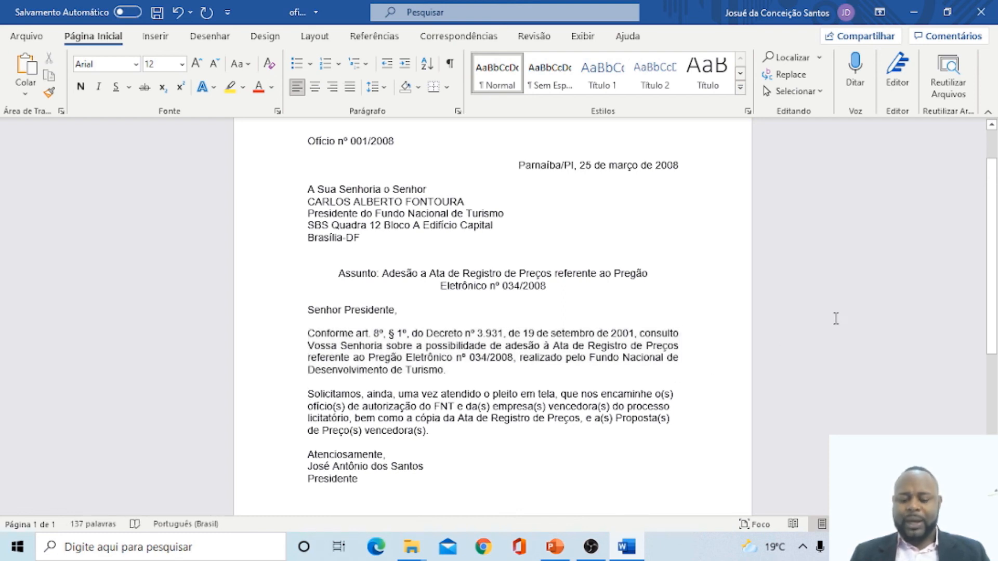
key("shift+Down")
key("shift+Down")
key("shift+Down")
key("shift+Down")
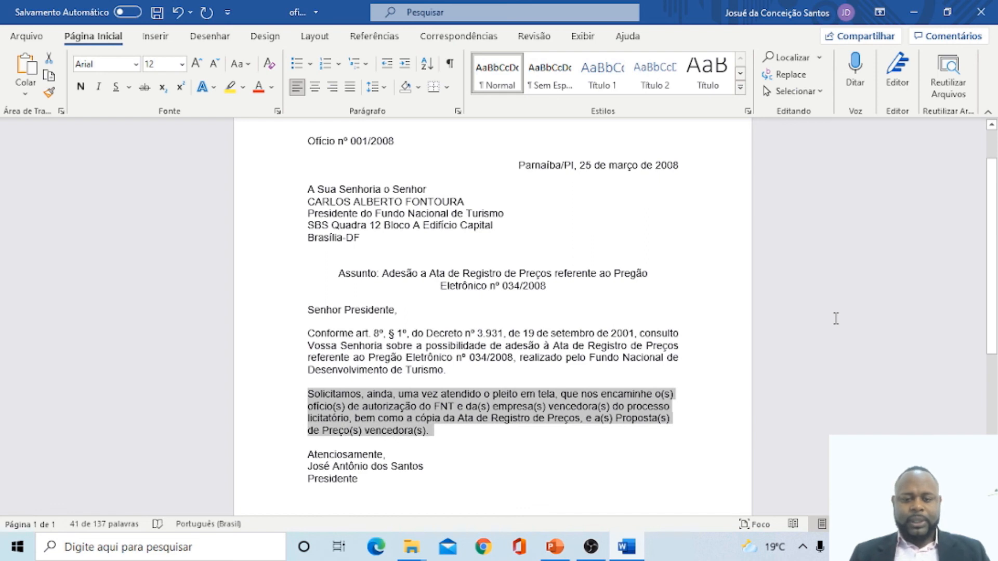
left_click(349, 88)
left_click(411, 418)
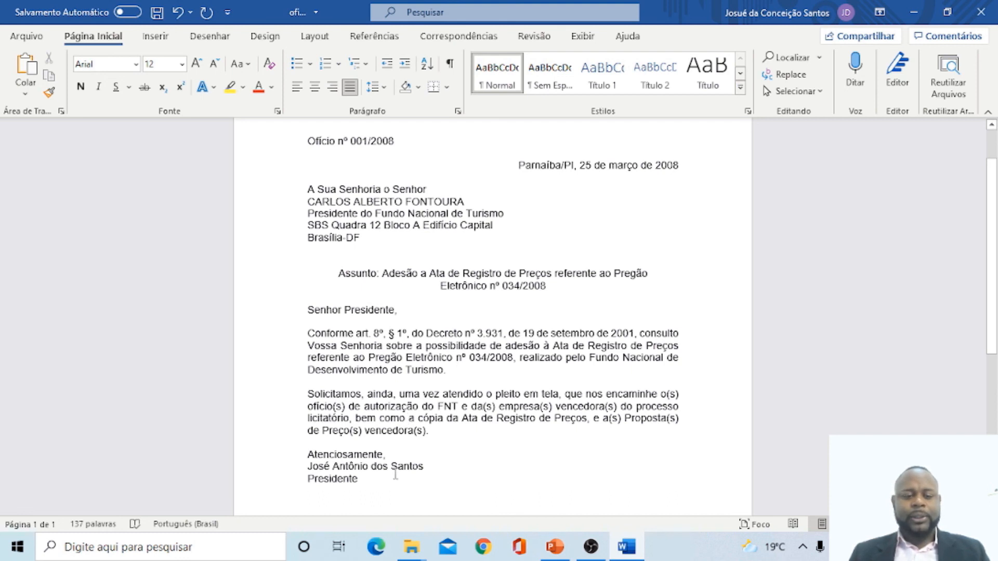
Step: Center the three-line closing block starting with "Atenciosamente," and insert two blank lines between that word and the signatory's name
left_click_drag(362, 479, 308, 456)
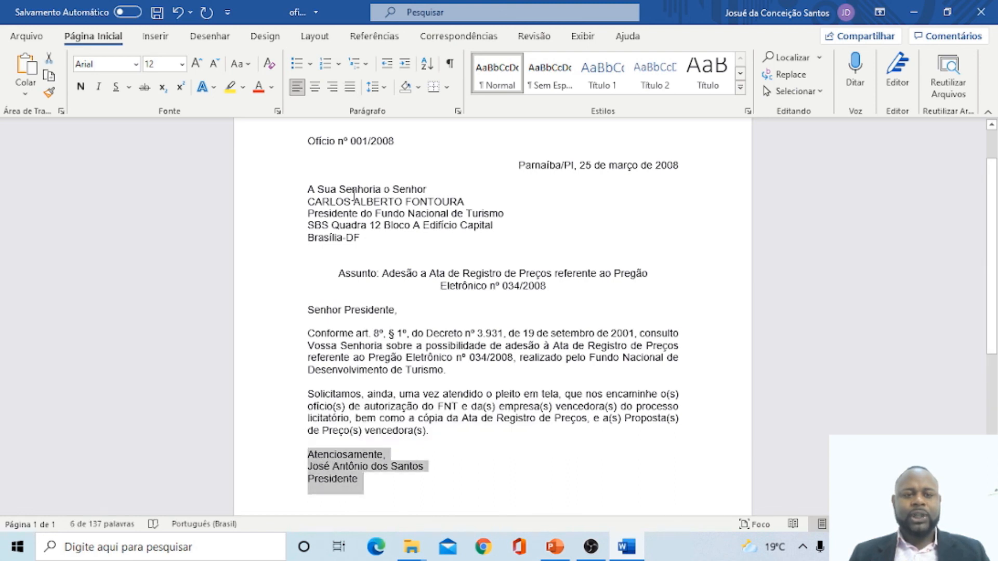
left_click(315, 88)
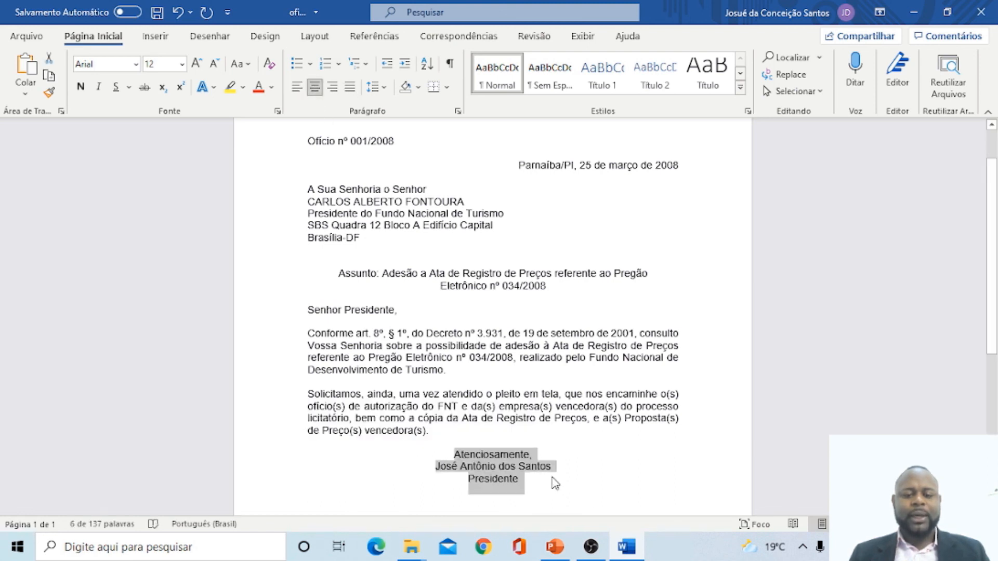
left_click(536, 456)
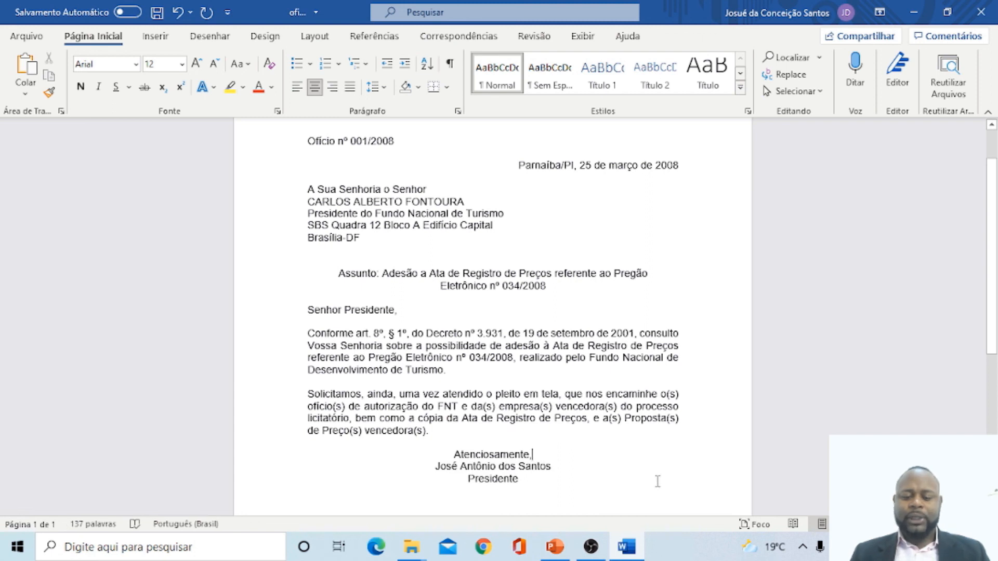
key("Return")
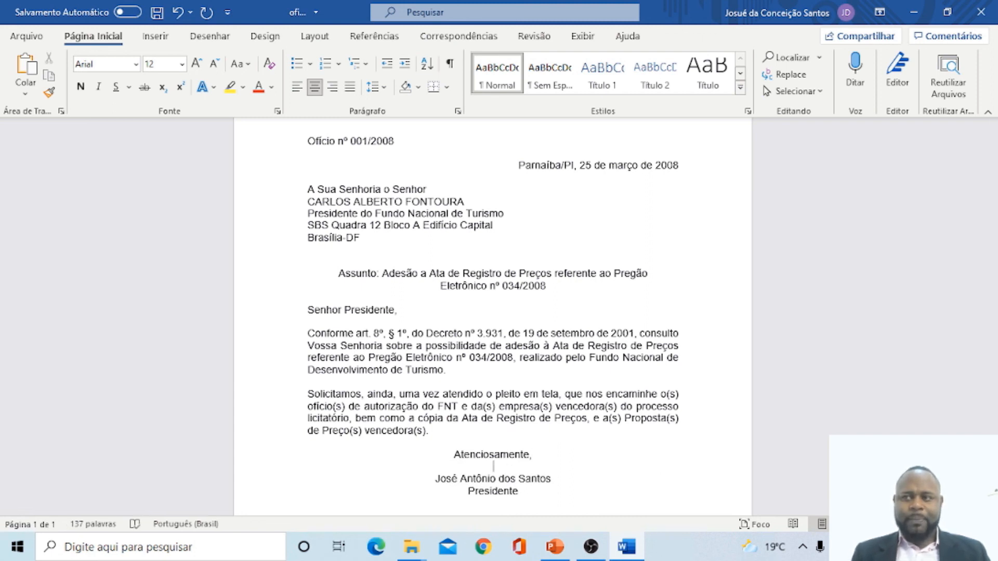
key("Return")
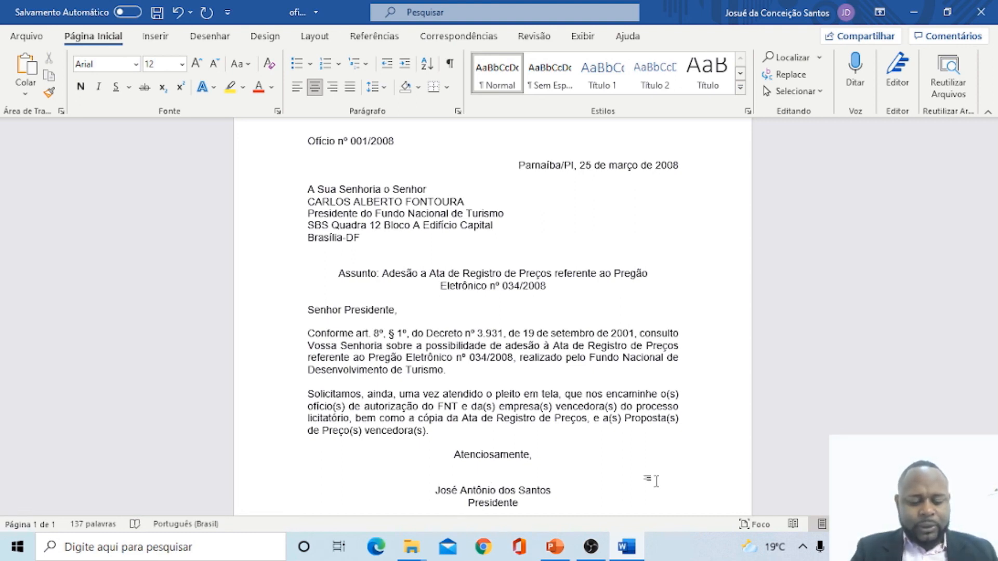
Step: Write a temporary "SHIFT +" note on the line above the signatory's name, trying underscores and a hyphen after it and erasing them
type("SHIFT")
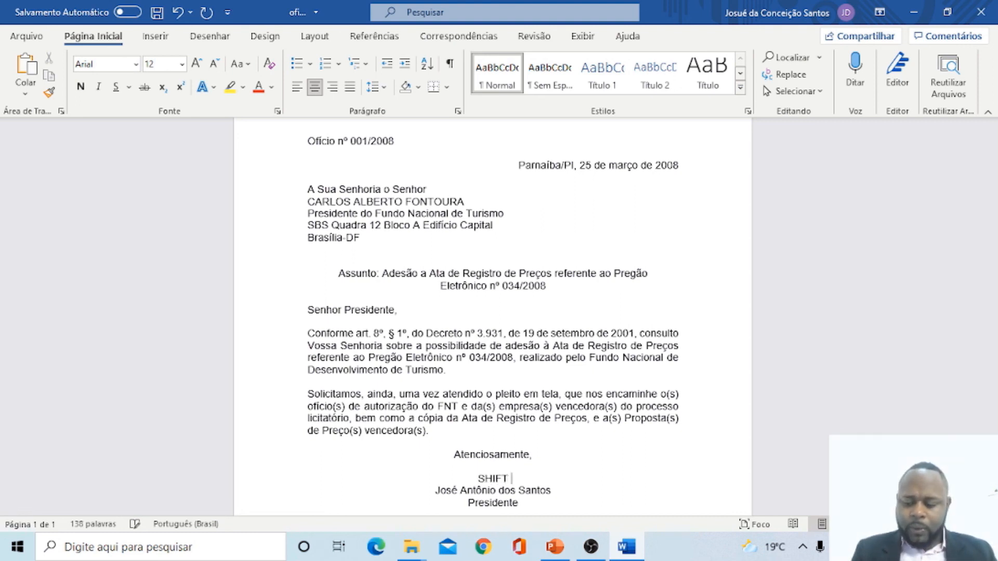
type(" +")
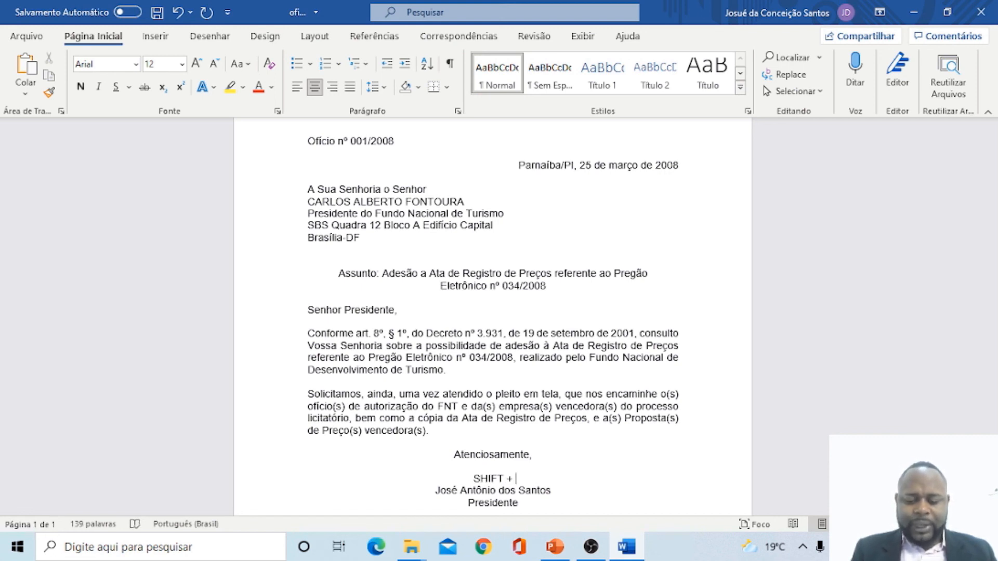
type(" _________")
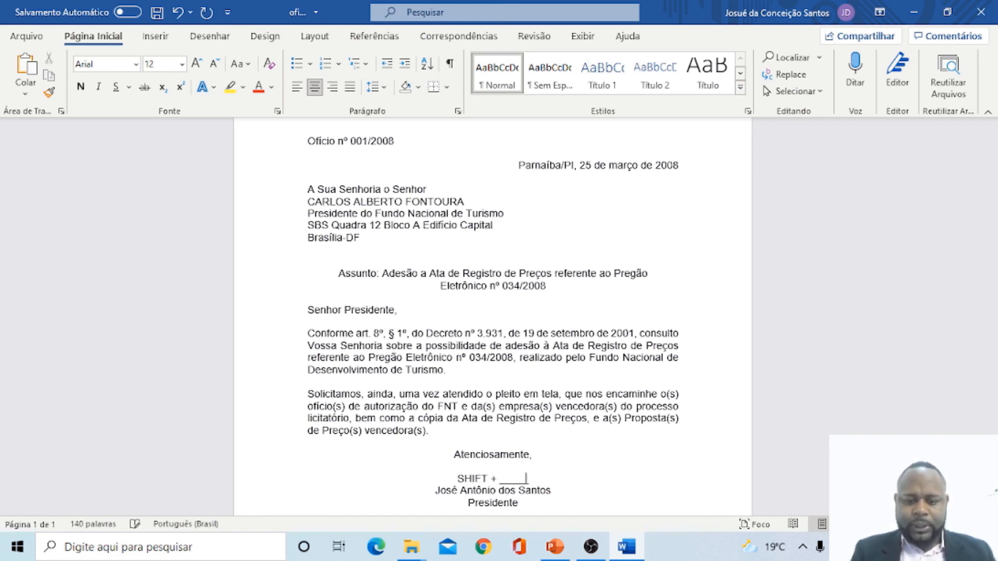
key("BackSpace")
key("BackSpace")
key("BackSpace")
key("BackSpace")
key("BackSpace")
key("BackSpace")
key("BackSpace")
key("BackSpace")
key("BackSpace")
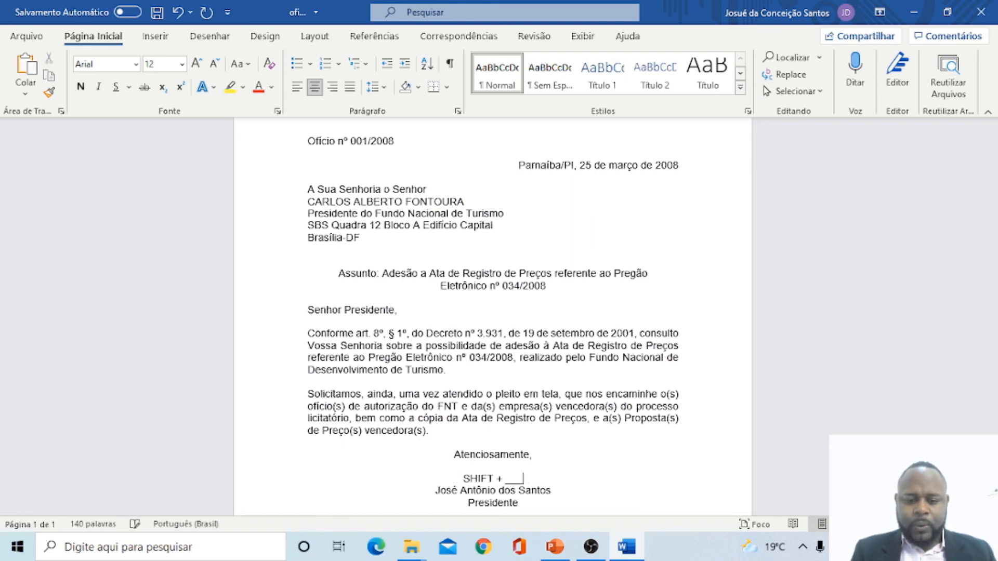
type("-")
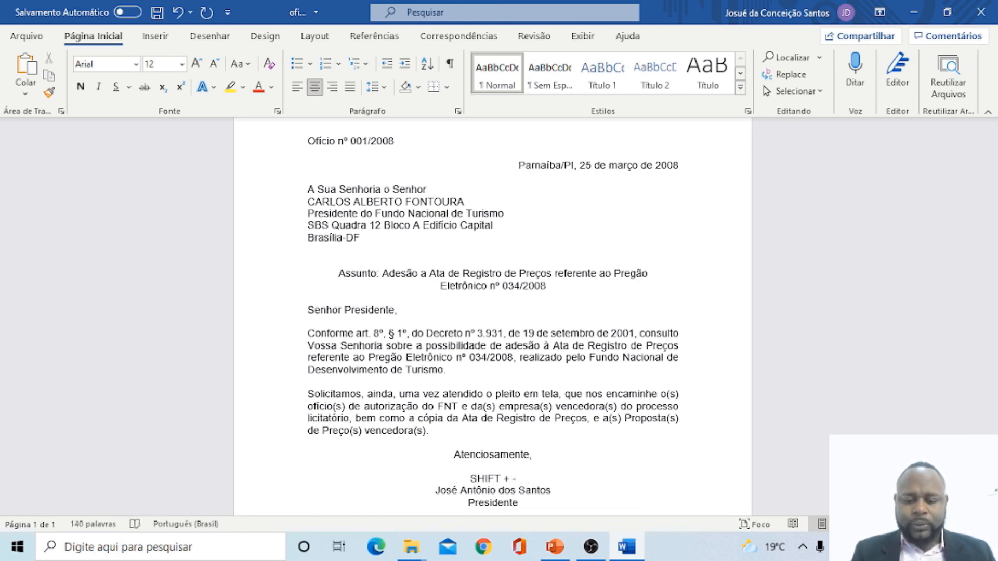
key("BackSpace")
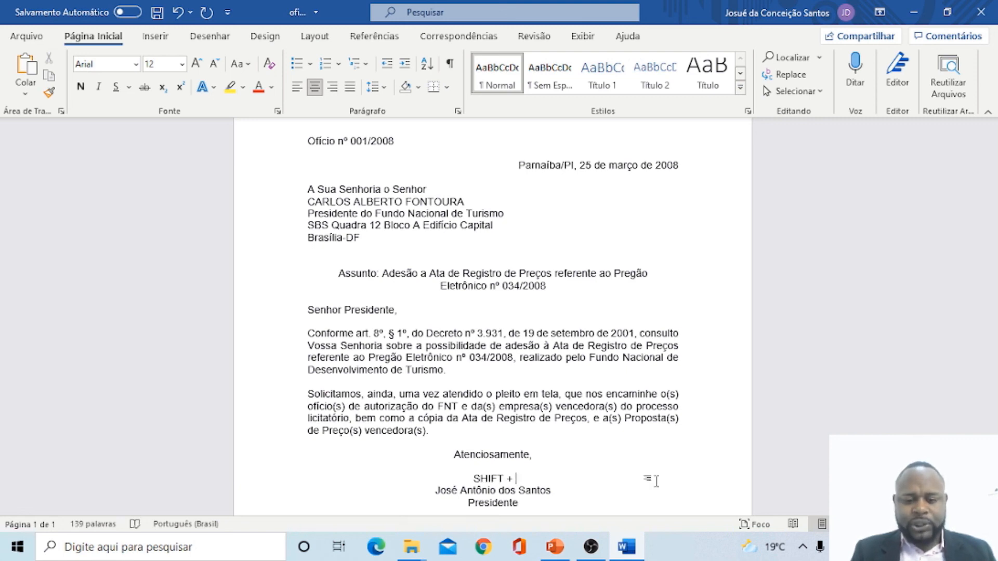
Step: Extend the "SHIFT +" note with a long run of underscores and erase the underscores again
type("__________________________")
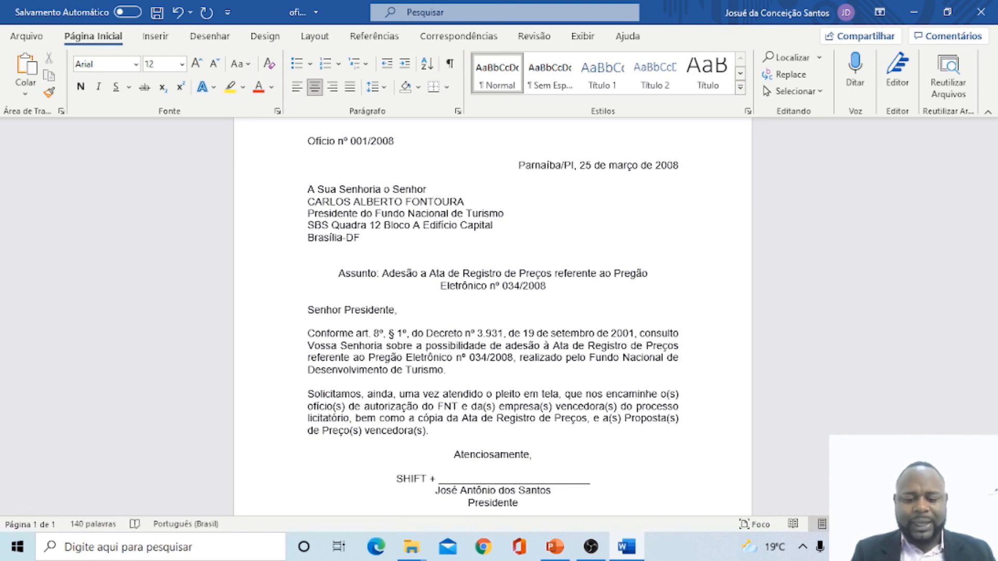
type("____")
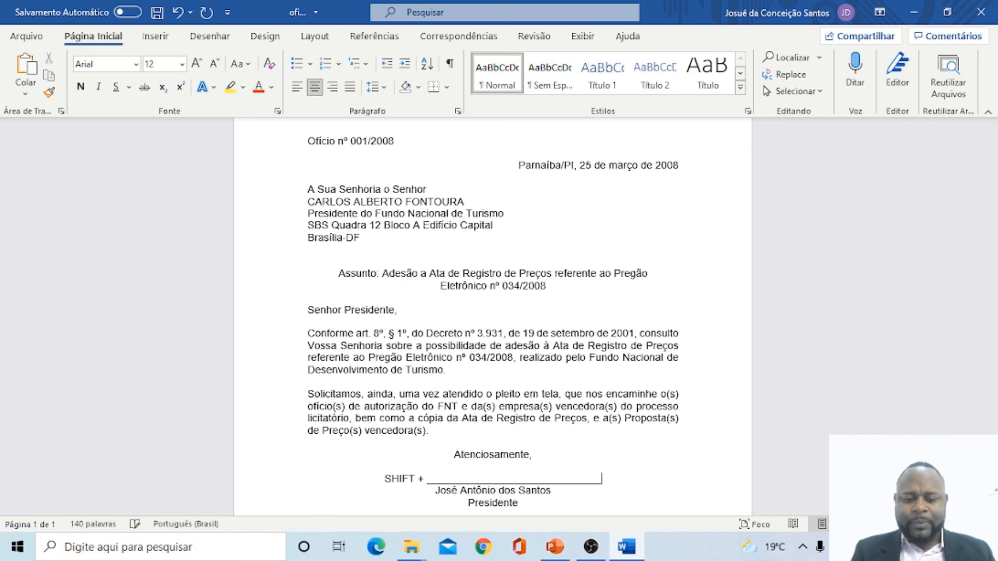
key("BackSpace")
key("BackSpace")
key("BackSpace")
key("BackSpace")
key("BackSpace")
key("BackSpace")
key("BackSpace")
key("BackSpace")
key("BackSpace")
key("BackSpace")
key("BackSpace")
key("BackSpace")
key("BackSpace")
key("BackSpace")
key("BackSpace")
key("BackSpace")
key("BackSpace")
key("BackSpace")
key("BackSpace")
key("BackSpace")
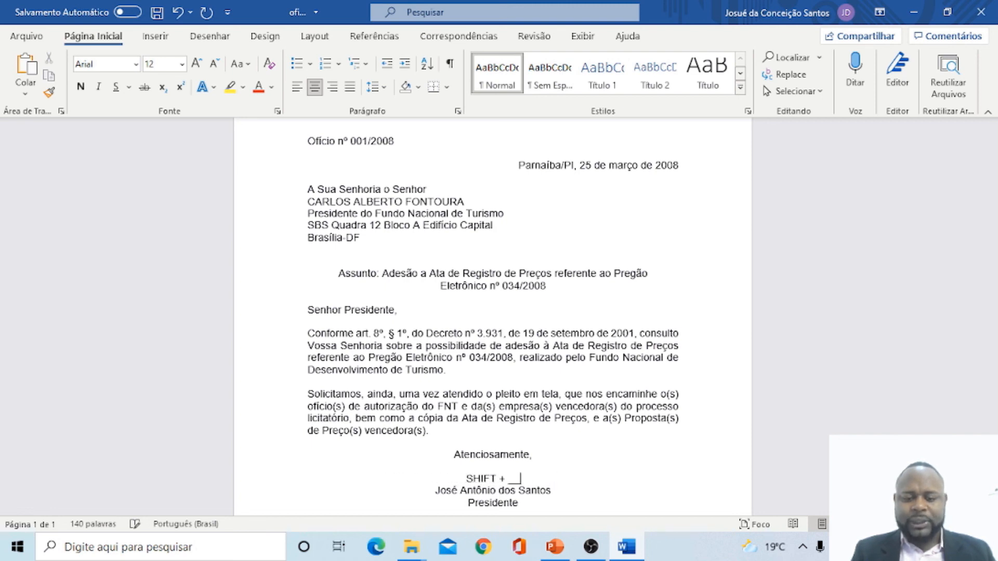
key("BackSpace")
key("BackSpace")
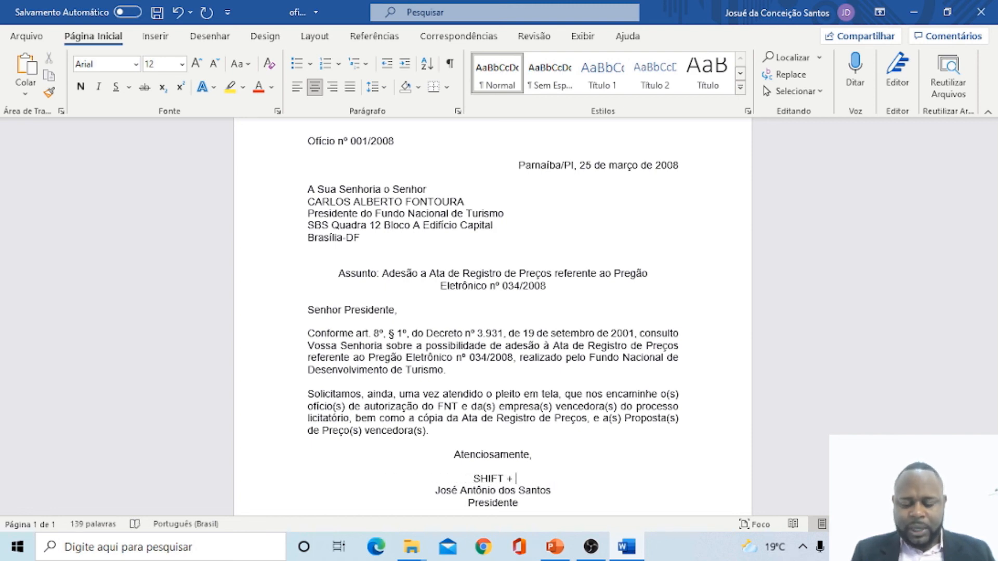
Step: Replace the "SHIFT +" note above the signatory's name with a signature line made of underscores, wider than the name
key("shift+Left")
key("shift+Left")
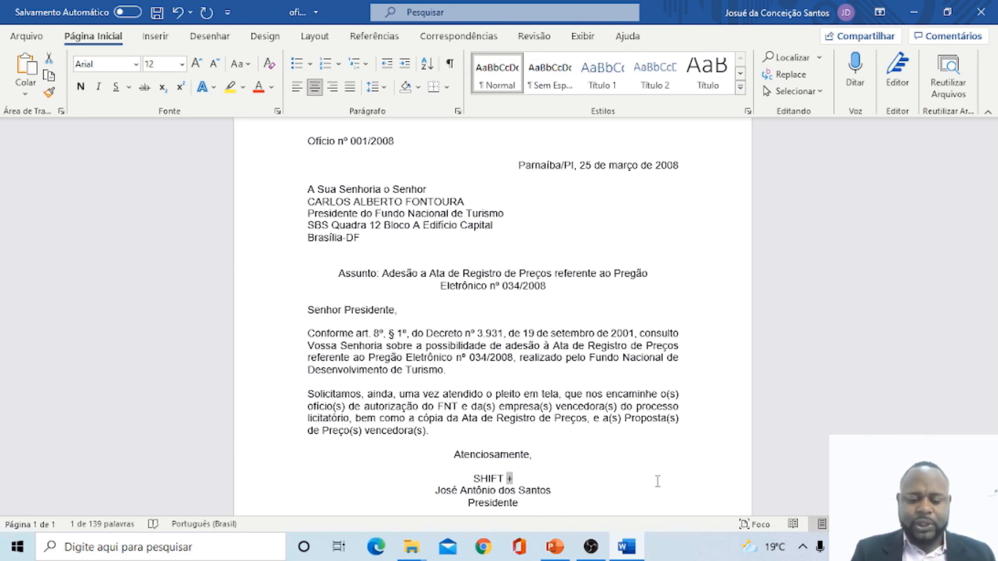
key("BackSpace")
key("BackSpace")
key("BackSpace")
key("BackSpace")
key("BackSpace")
key("BackSpace")
key("BackSpace")
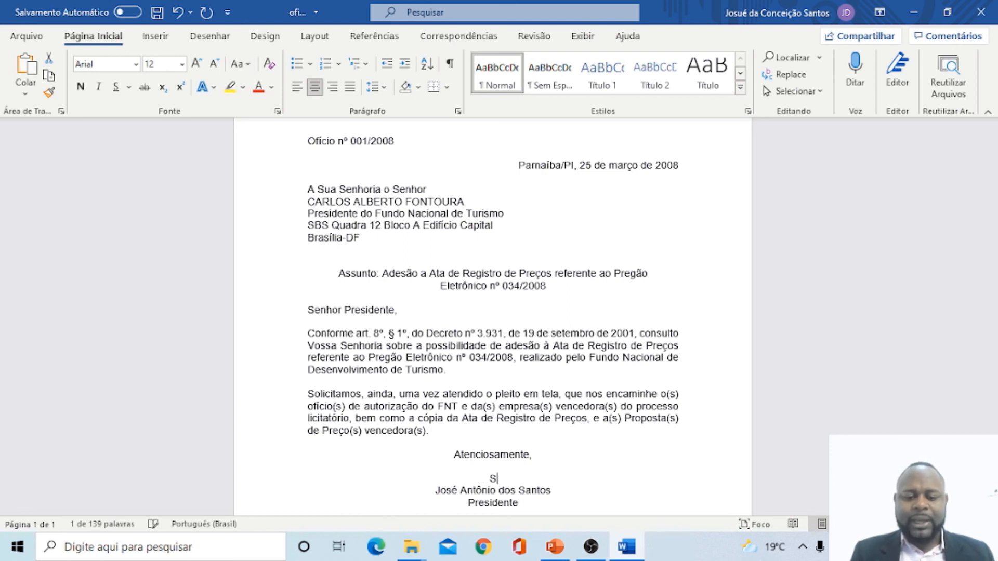
type("_____________________________________________")
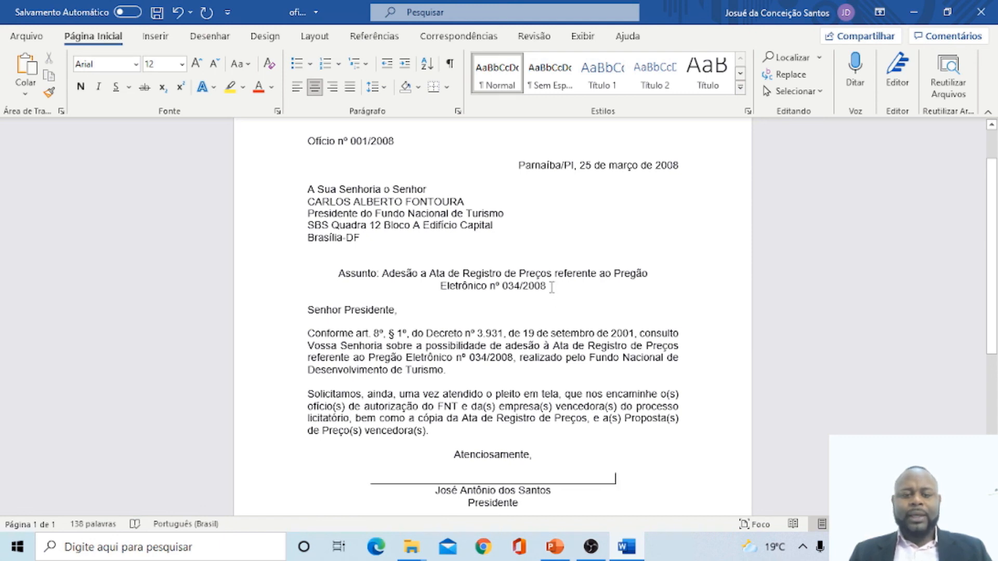
Step: Make the whole two-line subject paragraph starting with "Assunto:" bold, and deselect it
left_click_drag(551, 288, 335, 272)
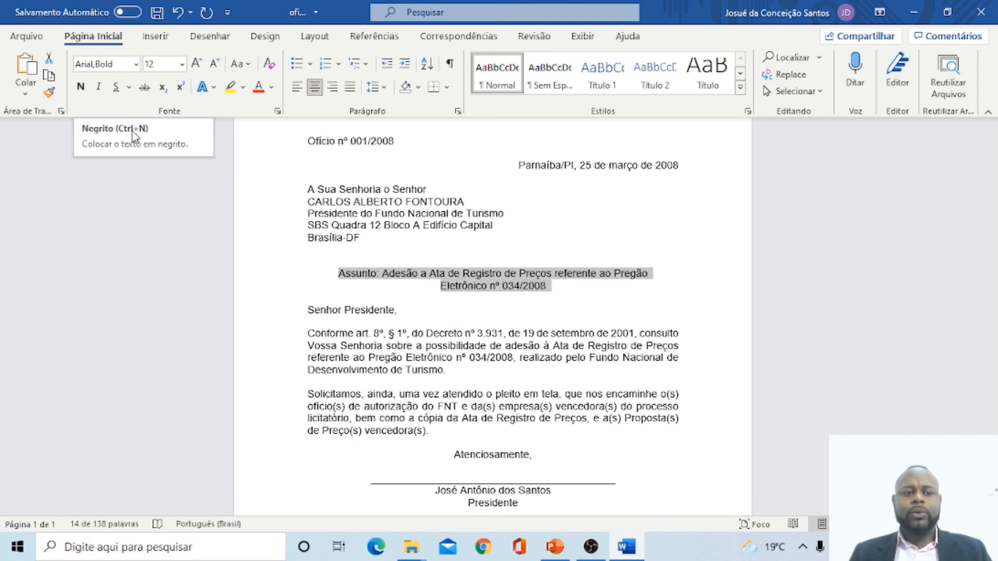
left_click(81, 87)
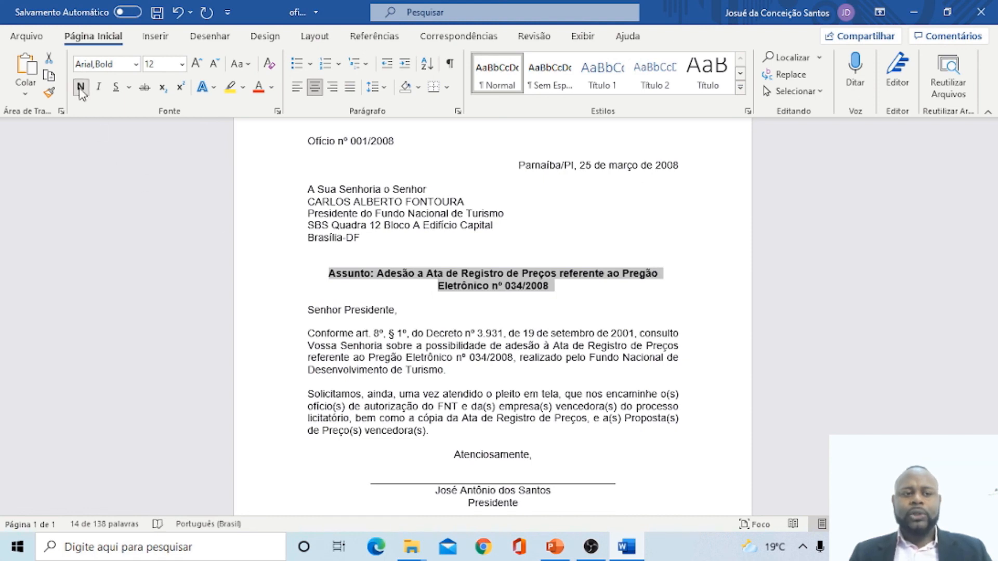
left_click(452, 346)
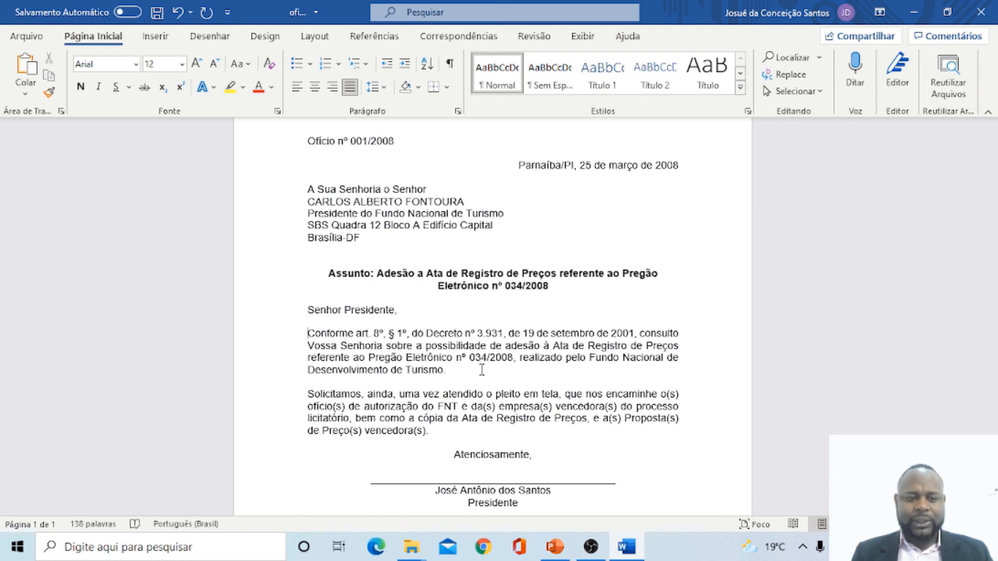
Step: Write the temporary note "TAB" on the blank line below "Senhor Presidente," and erase it again
key("Up")
type("tab")
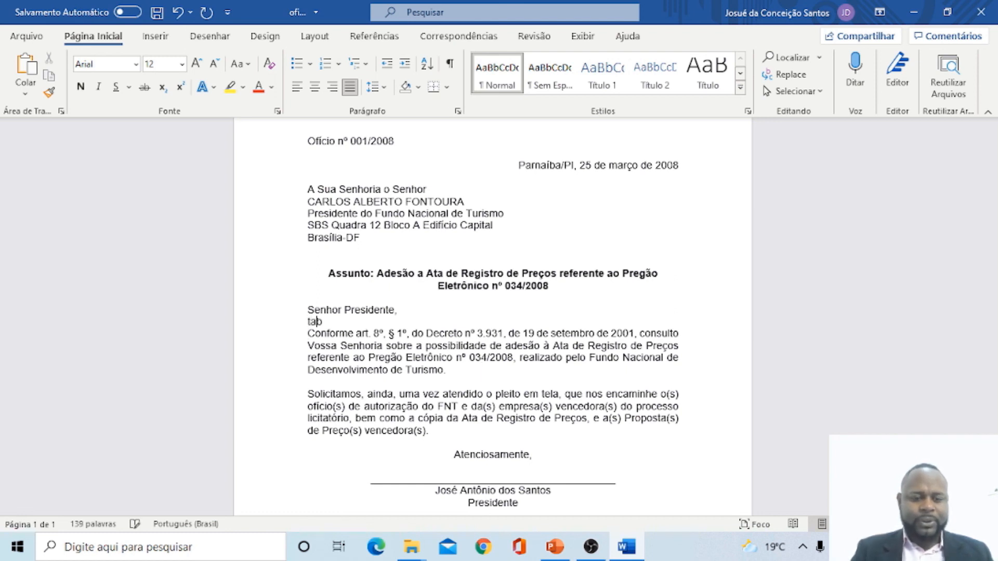
key("BackSpace")
key("BackSpace")
key("BackSpace")
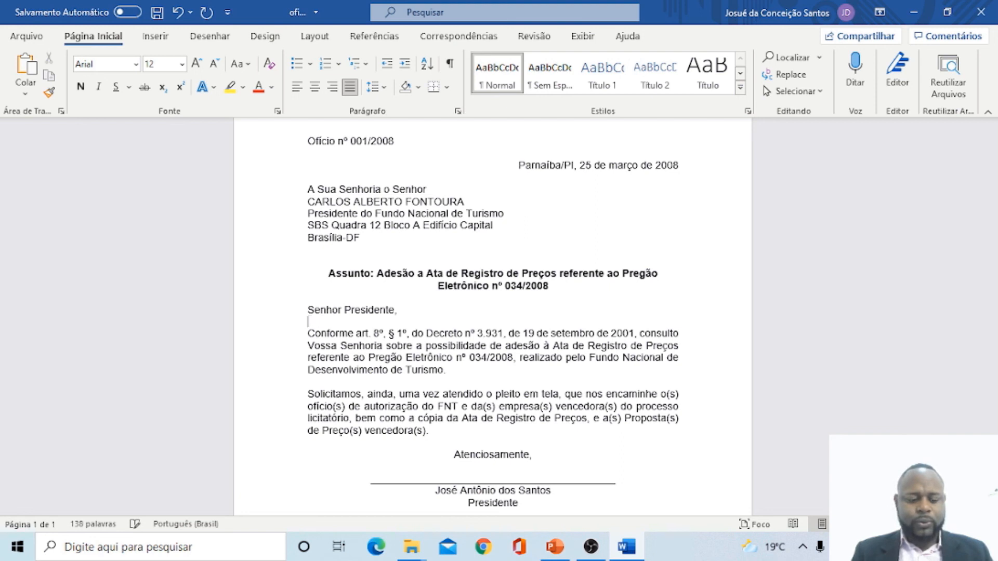
type("tab")
key("BackSpace")
key("BackSpace")
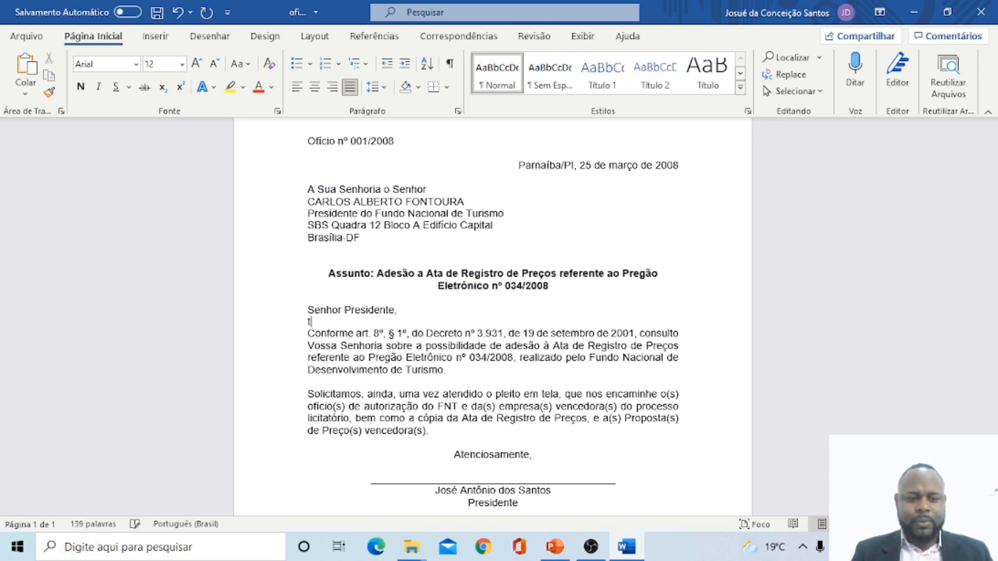
key("BackSpace")
type("TAB")
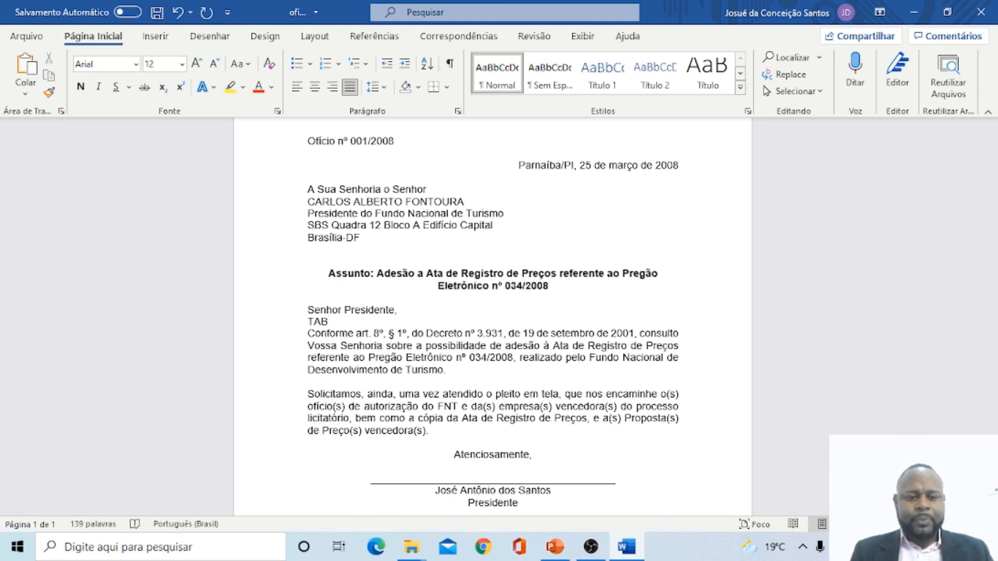
key("BackSpace")
key("BackSpace")
key("BackSpace")
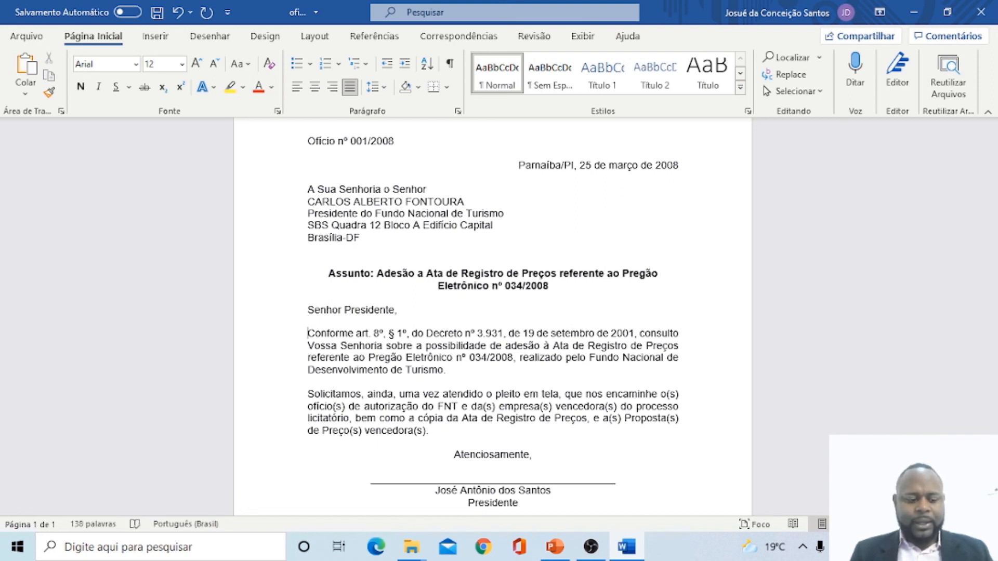
Step: Indent the first line of both body paragraphs, "Conforme art. 8º" and "Solicitamos, ainda", by one tab stop, and save the document
key("Tab")
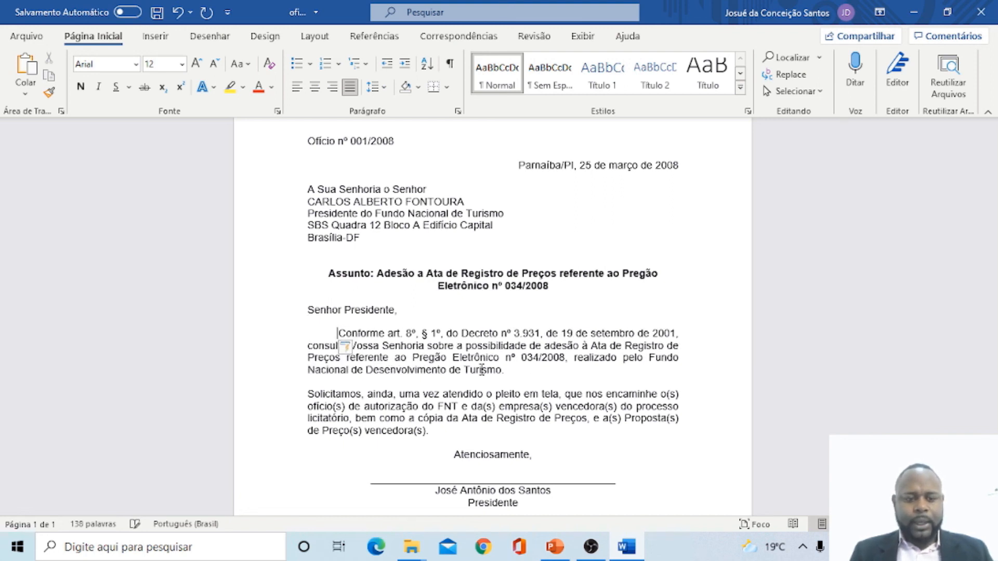
key("Down")
key("Down")
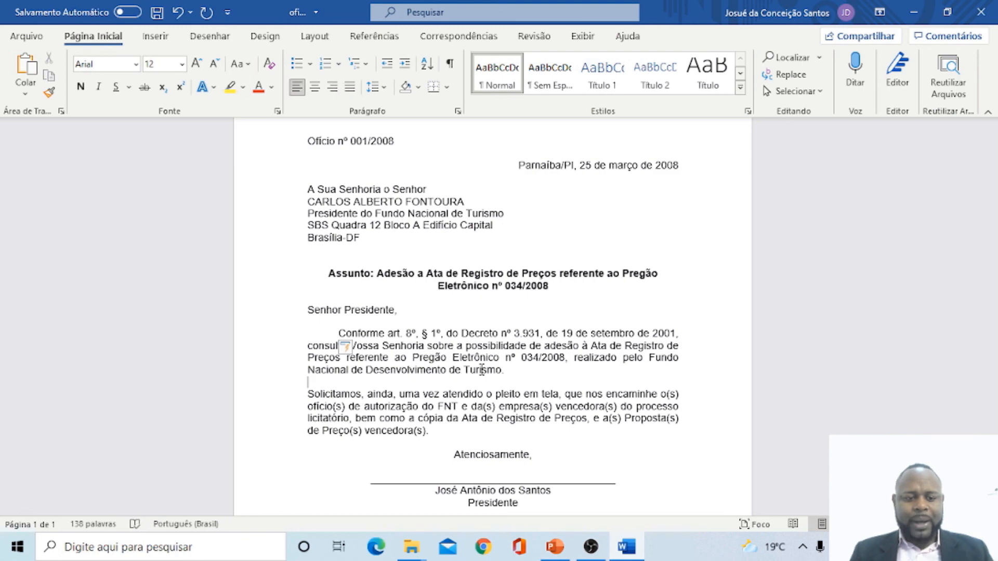
key("Left")
key("Left")
key("Left")
key("Left")
key("Left")
key("Left")
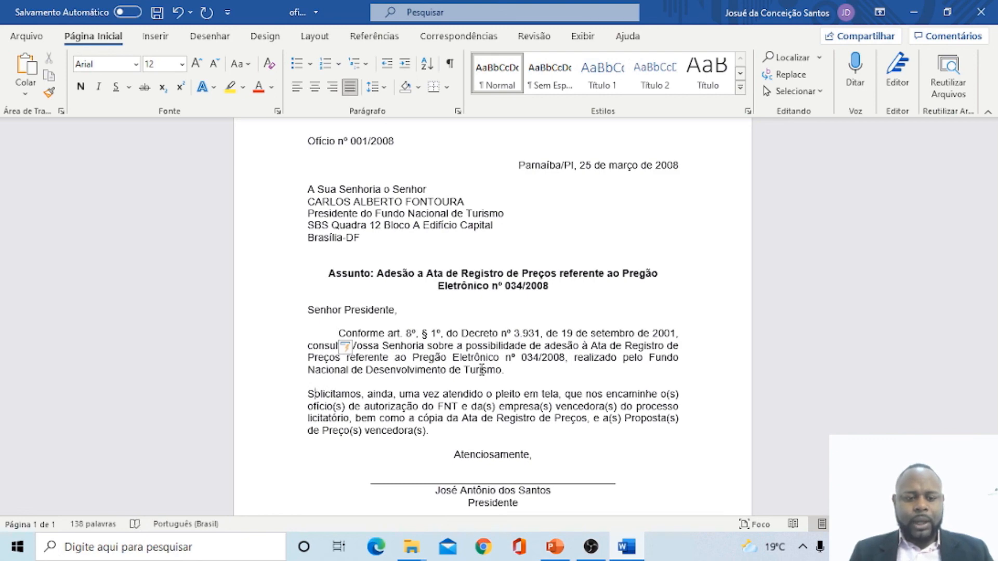
key("Tab")
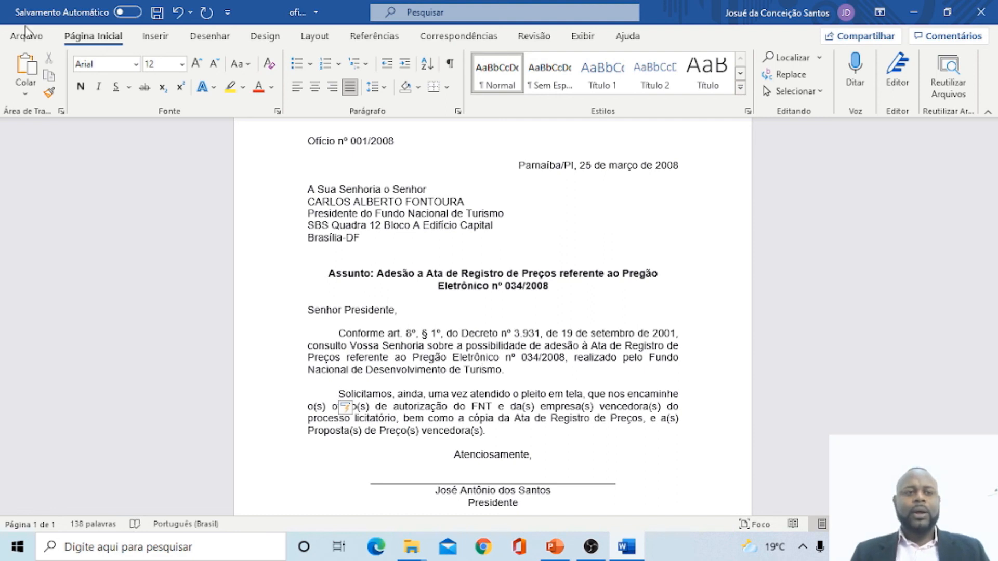
left_click(158, 13)
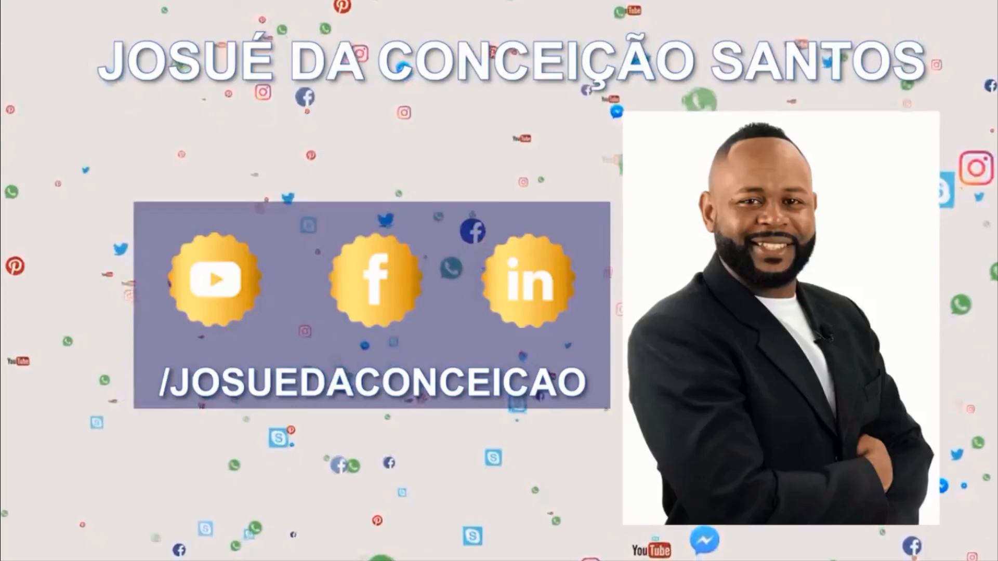